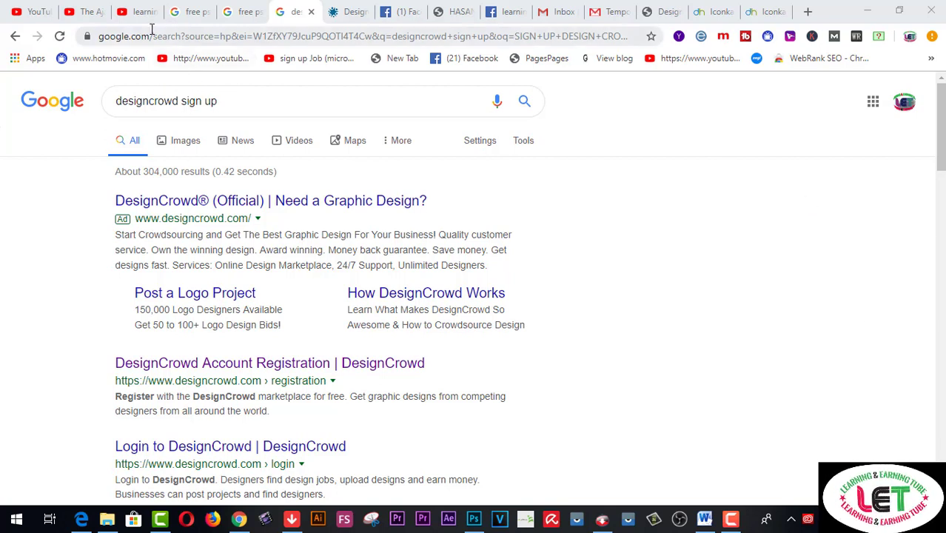
pyautogui.click(147, 20)
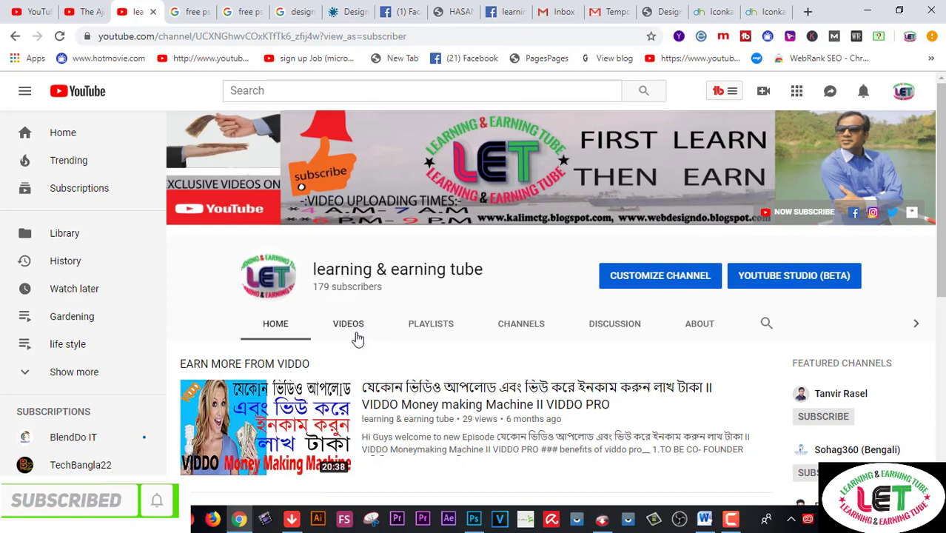
pyautogui.scroll(-3, 358, 339)
pyautogui.scroll(-2, 357, 338)
pyautogui.scroll(-1, 358, 339)
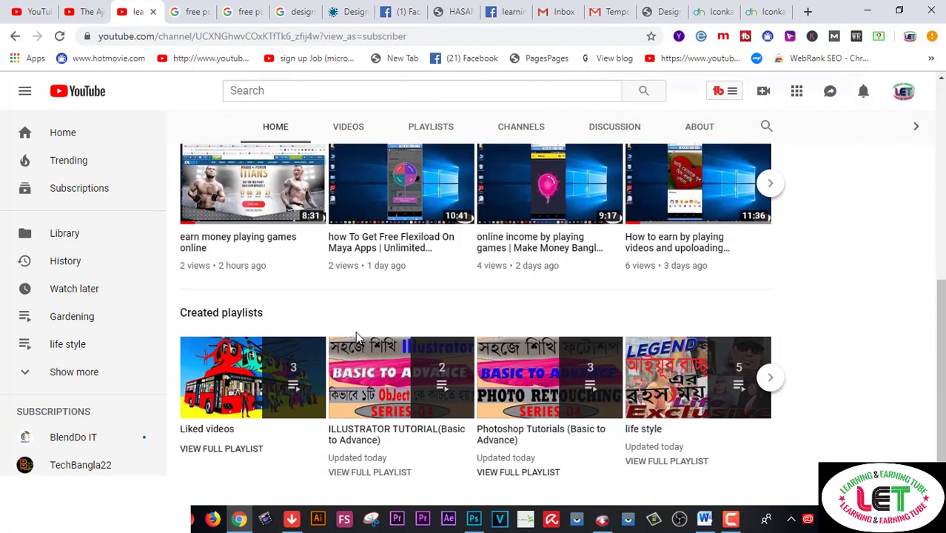
pyautogui.scroll(6, 357, 338)
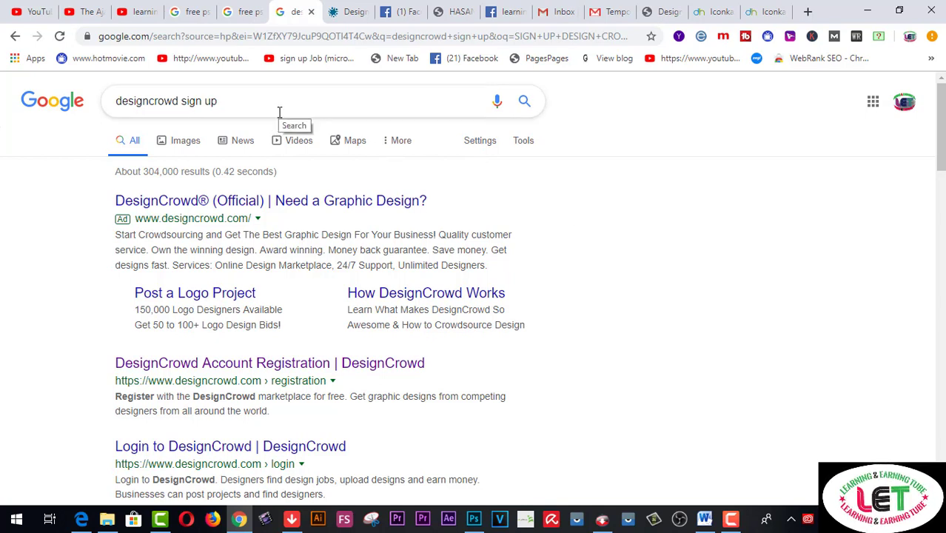
# Enter the first name in the DesignCrowd free-account registration form
pyautogui.click(354, 14)
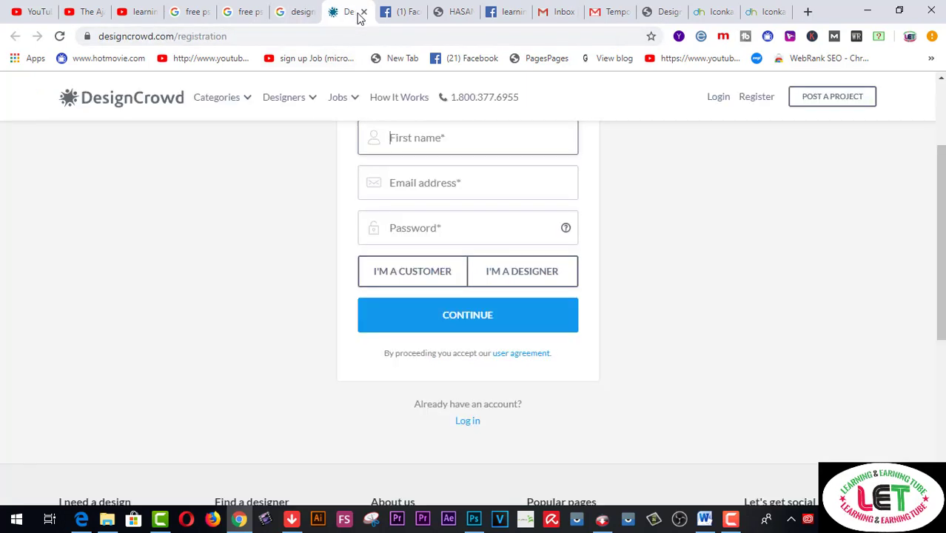
pyautogui.scroll(2, 695, 298)
pyautogui.scroll(-1, 694, 298)
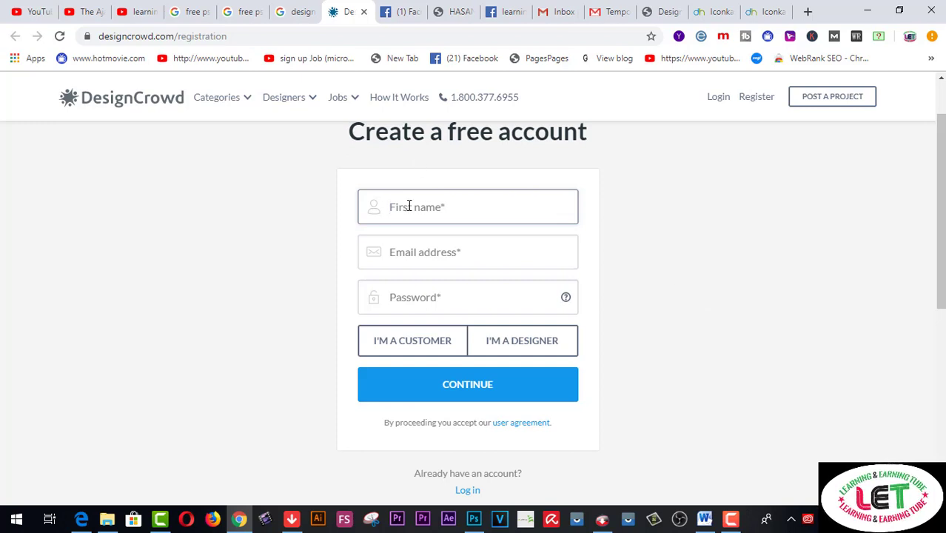
pyautogui.write('kalim')
pyautogui.press('Tab')
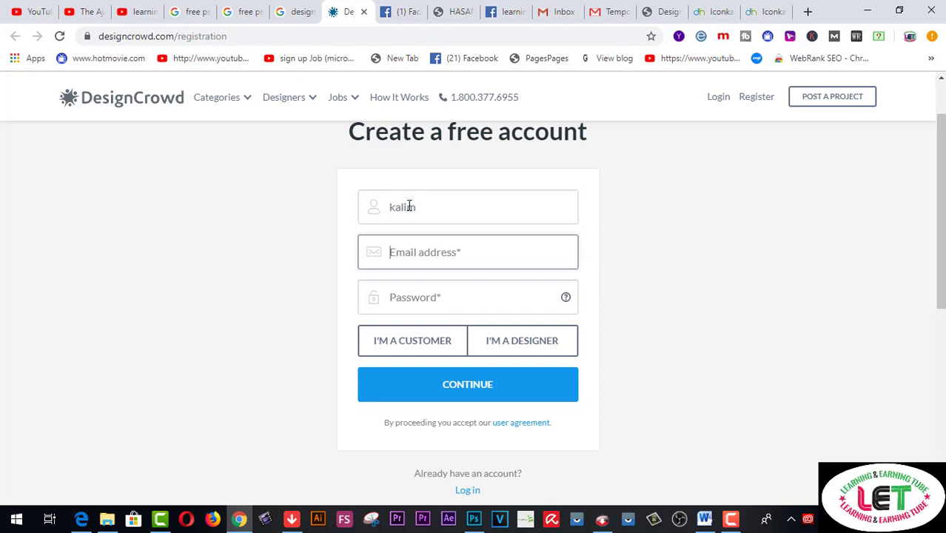
# Look up the Gmail account address and fill it into the Email field
pyautogui.click(621, 16)
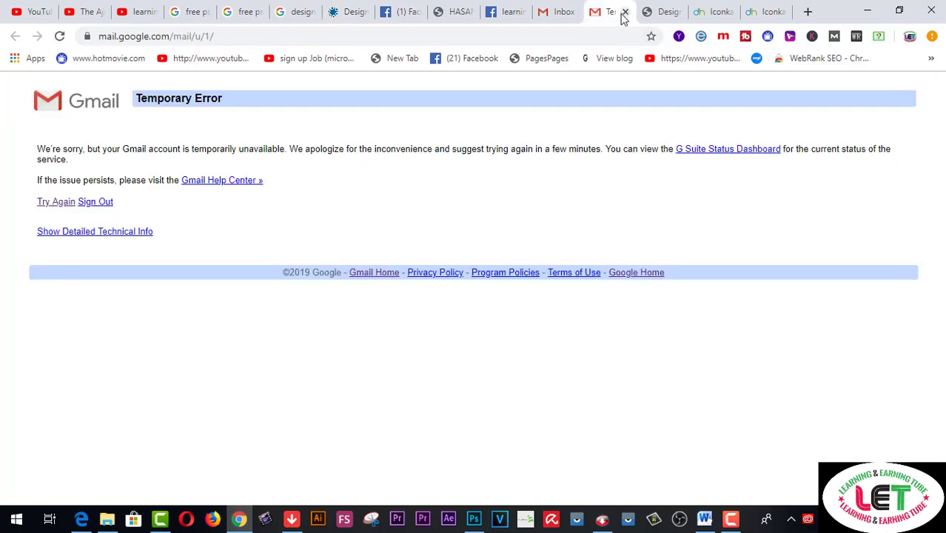
pyautogui.click(559, 16)
pyautogui.rightClick(795, 237)
pyautogui.press('Escape')
pyautogui.click(348, 12)
pyautogui.write('@')
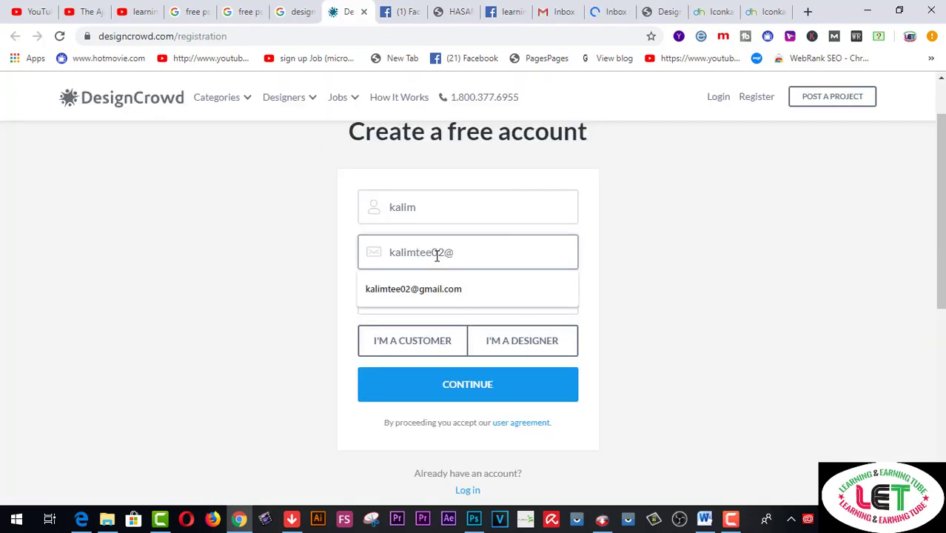
pyautogui.click(442, 291)
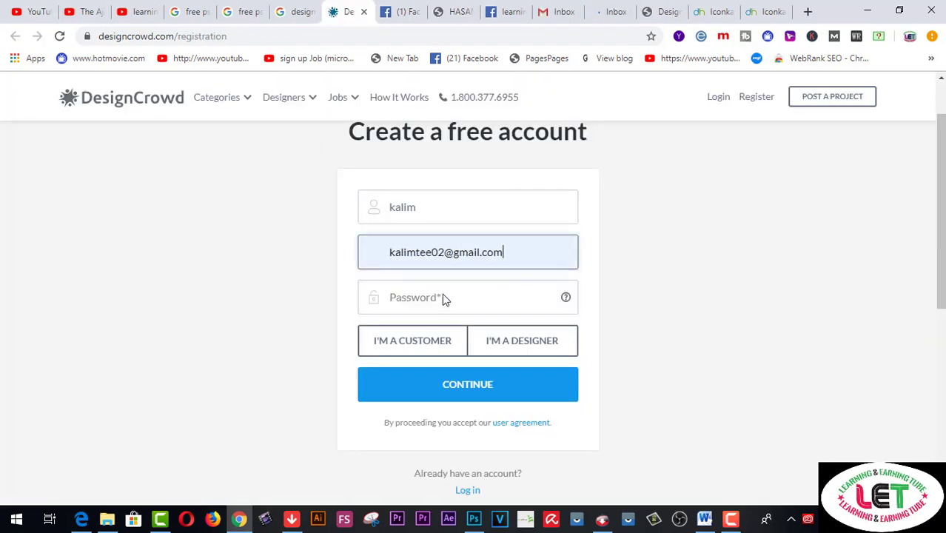
# Enter the account password, choose I'M A DESIGNER and submit the sign-up
pyautogui.click(439, 298)
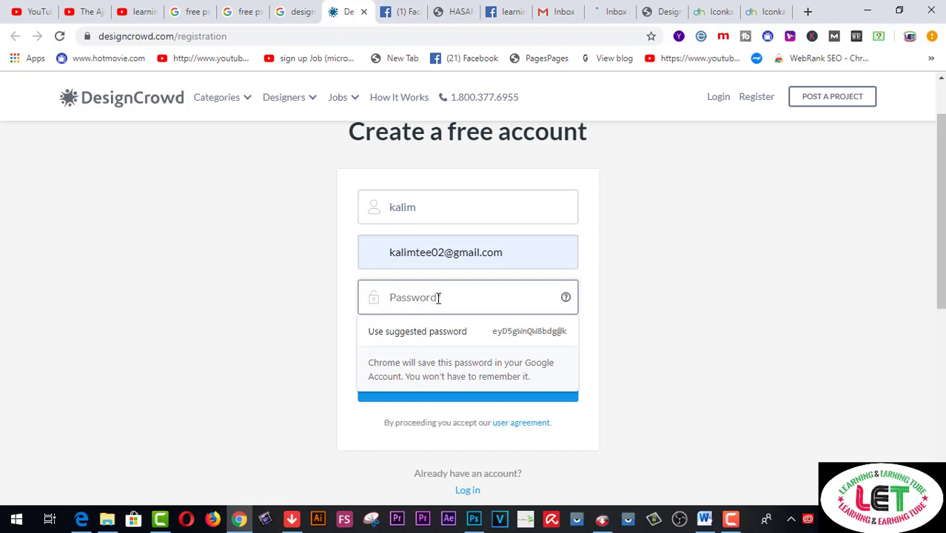
pyautogui.write('************')
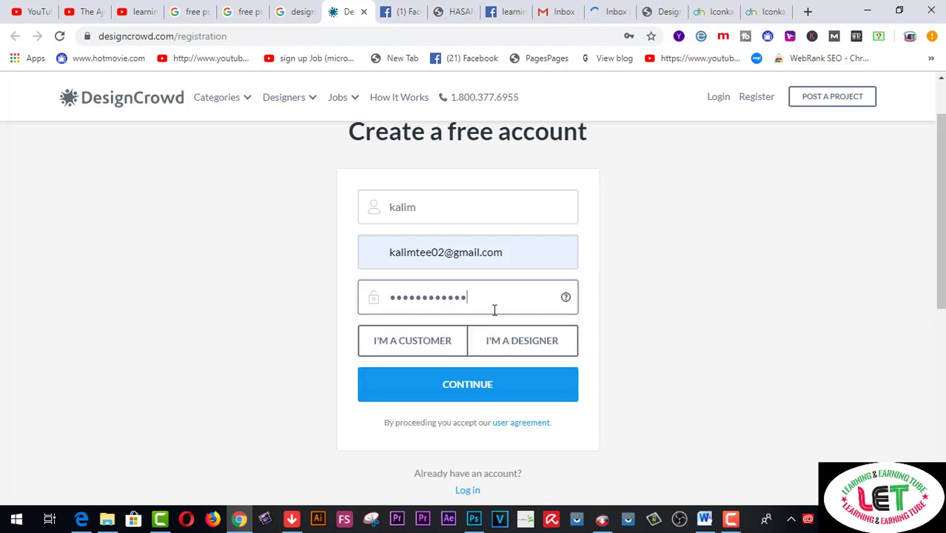
pyautogui.click(538, 349)
pyautogui.click(474, 386)
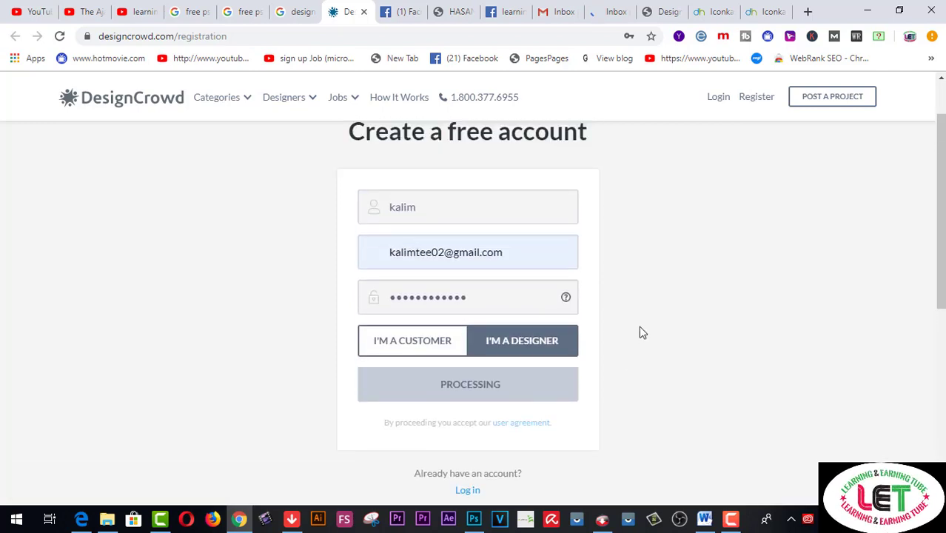
# Let the browser save the password and fill in the last name
pyautogui.click(581, 153)
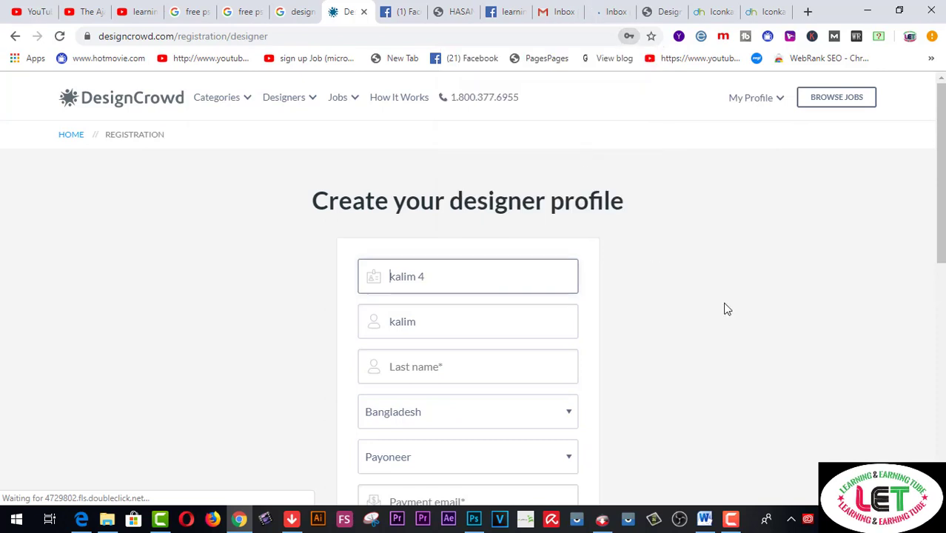
pyautogui.scroll(-1, 725, 309)
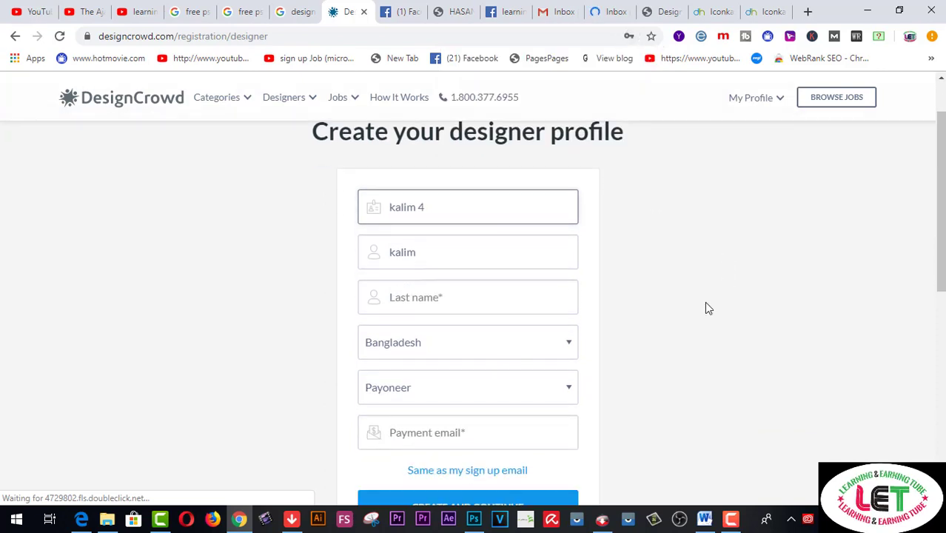
pyautogui.doubleClick(429, 208)
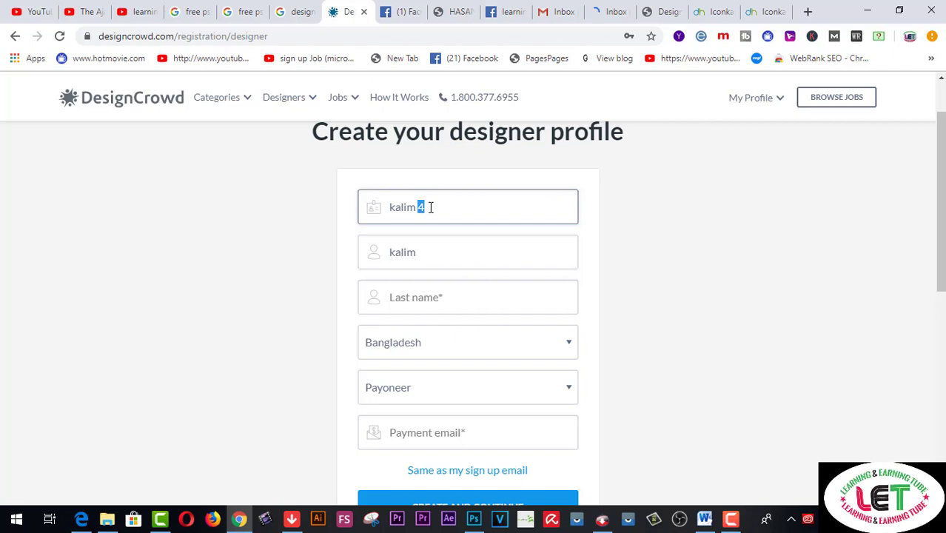
pyautogui.click(420, 252)
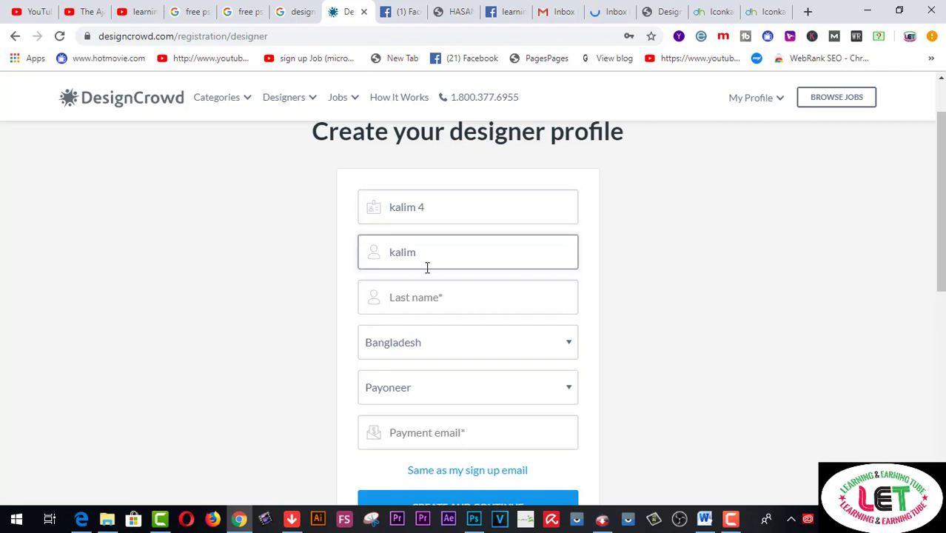
pyautogui.click(418, 290)
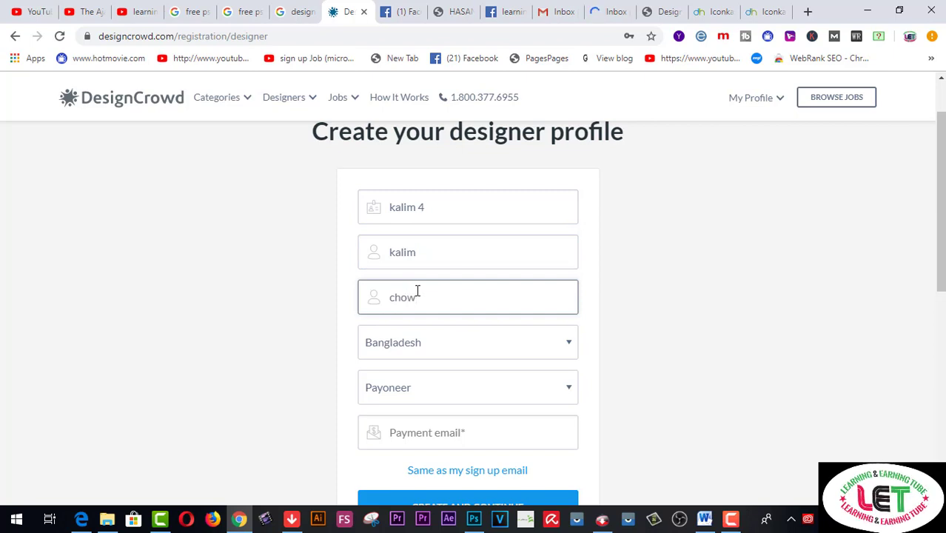
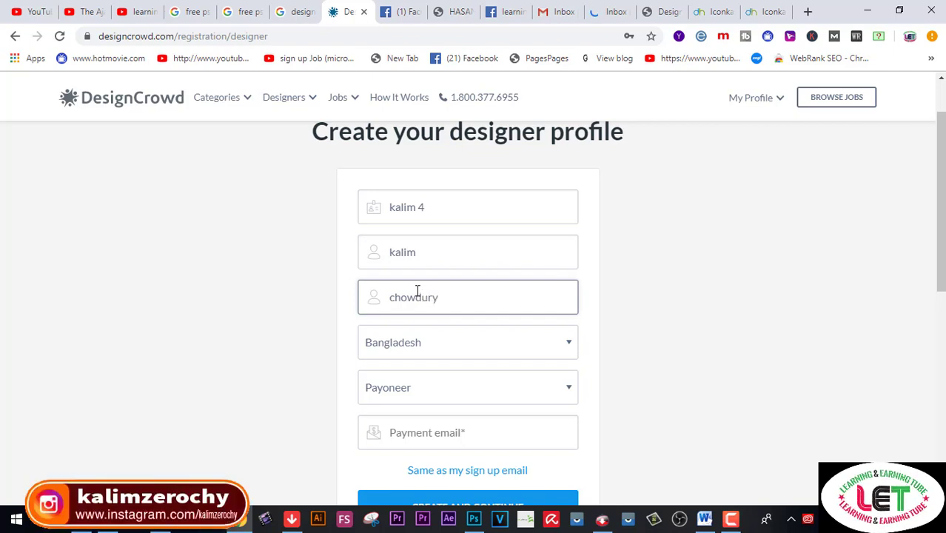
# Keep Bangladesh and Payoneer, enter the payment e-mail, and create the profile
pyautogui.scroll(-1, 503, 339)
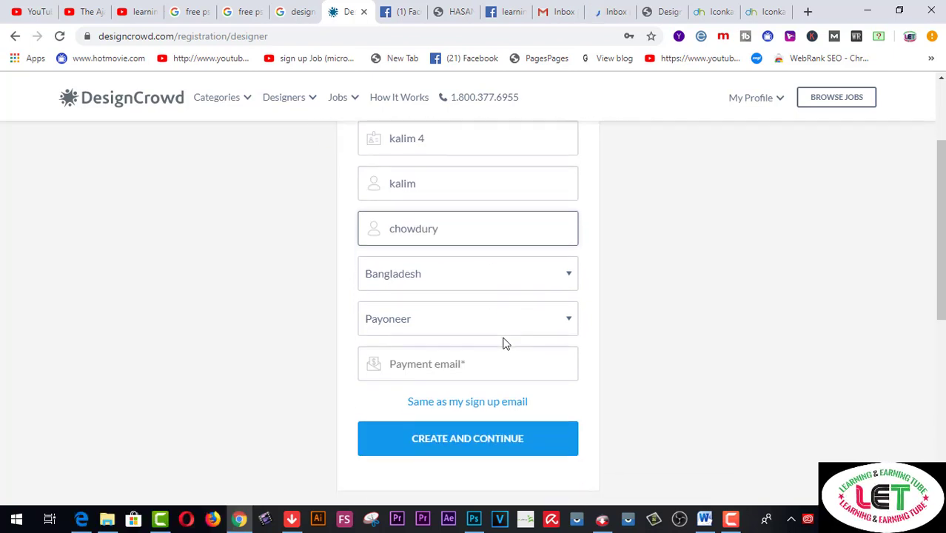
pyautogui.click(571, 276)
pyautogui.click(571, 275)
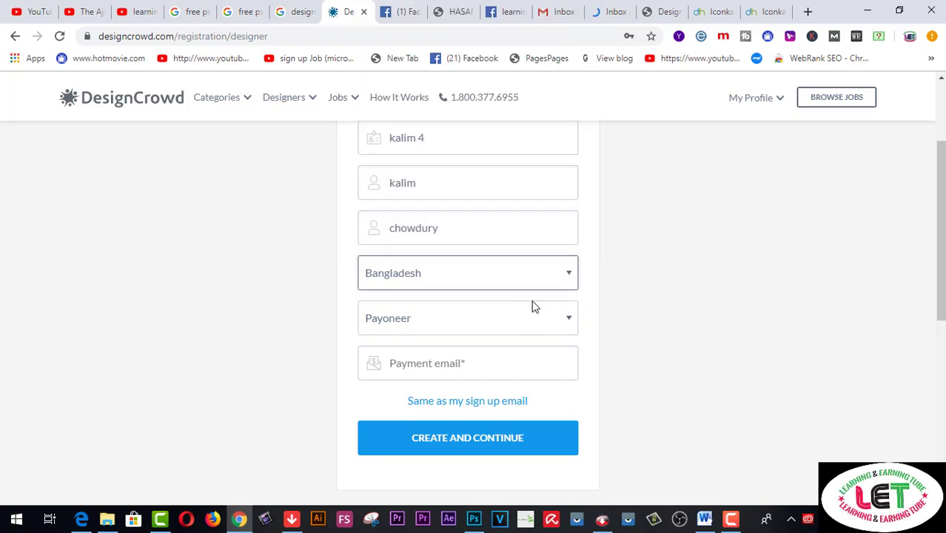
pyautogui.click(568, 321)
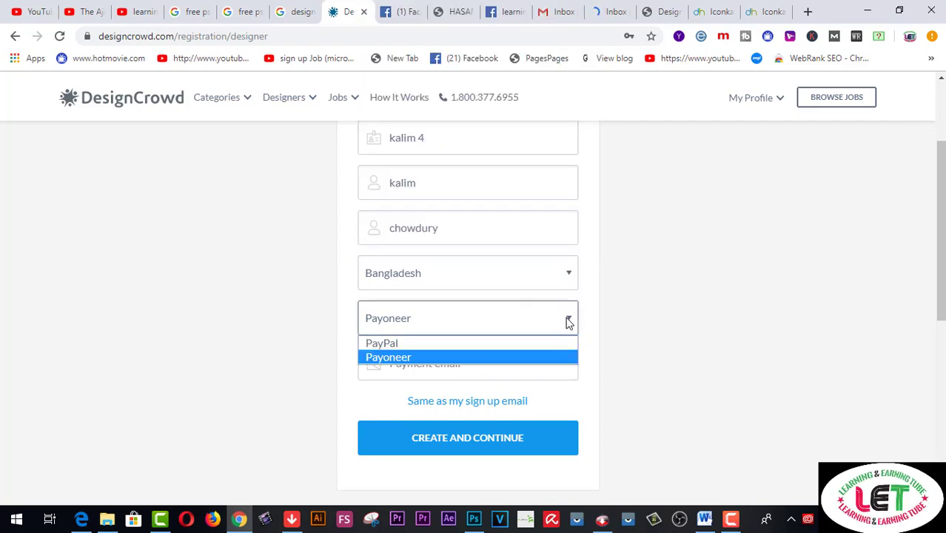
pyautogui.click(568, 322)
pyautogui.click(448, 364)
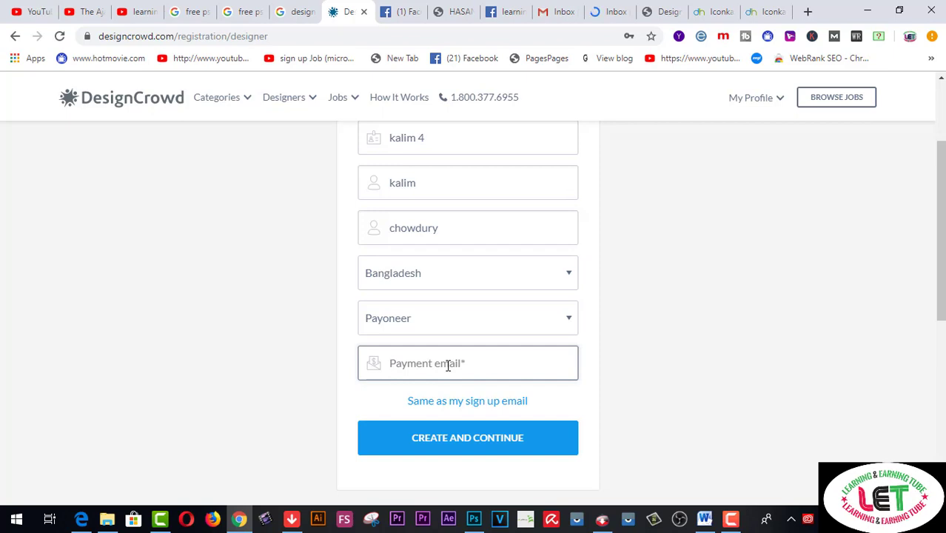
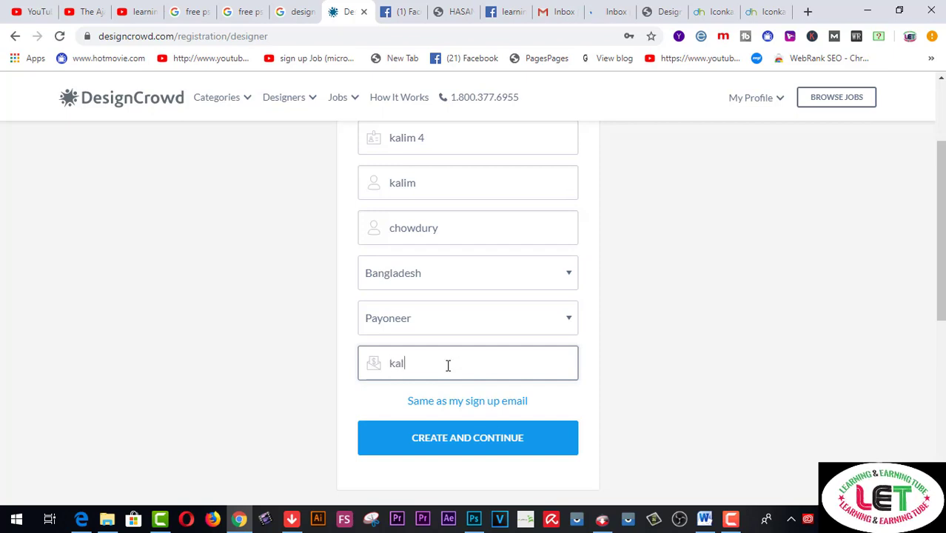
pyautogui.click(487, 444)
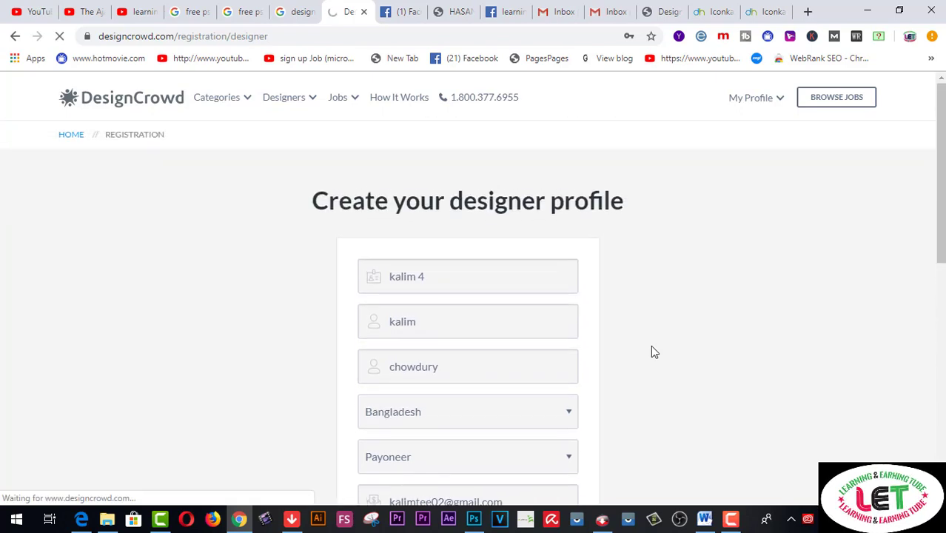
# Scroll through the new account's Overview page, then switch to the Gmail inbox
pyautogui.scroll(-1, 651, 346)
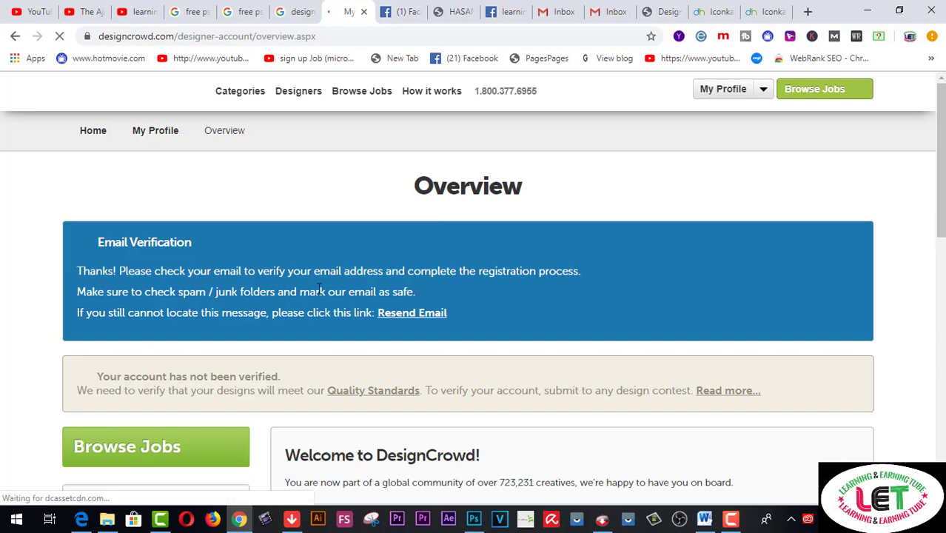
pyautogui.scroll(-1, 446, 291)
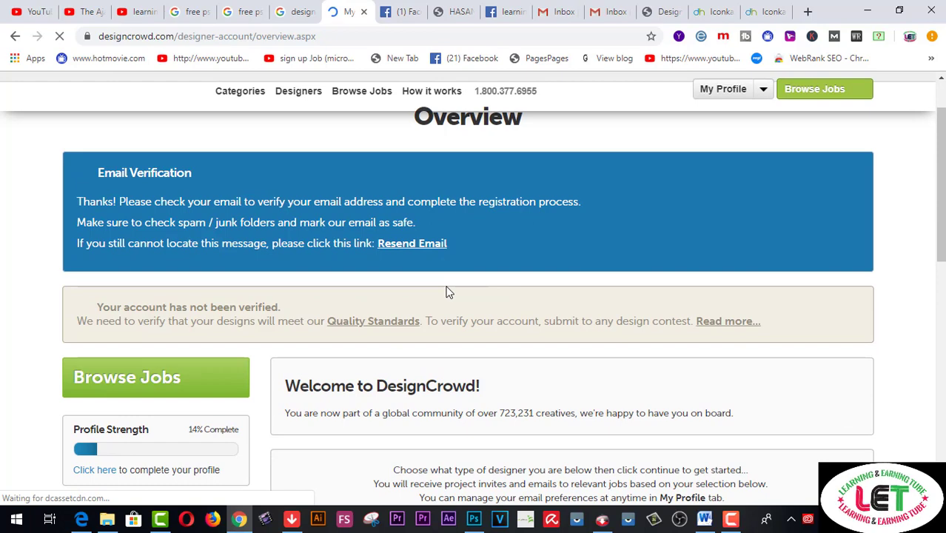
pyautogui.scroll(-1, 447, 291)
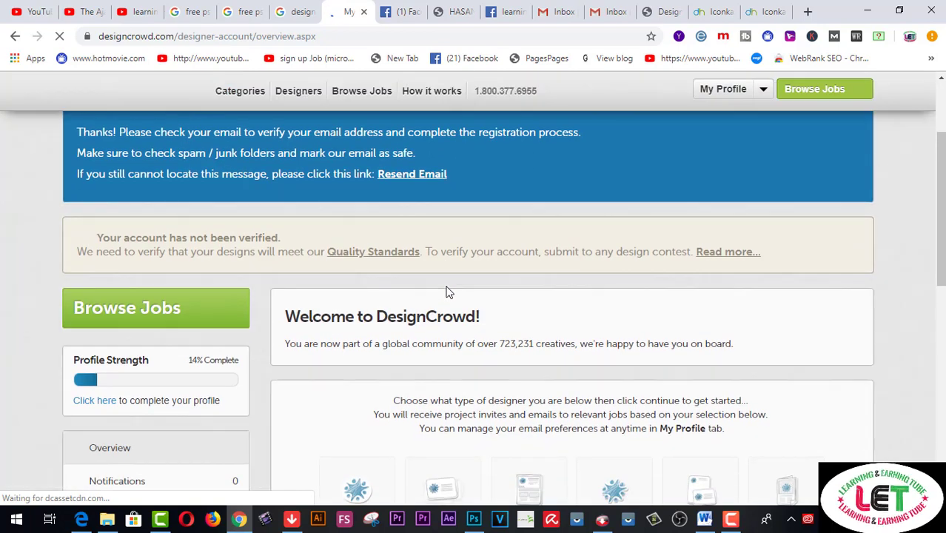
pyautogui.scroll(-1, 446, 291)
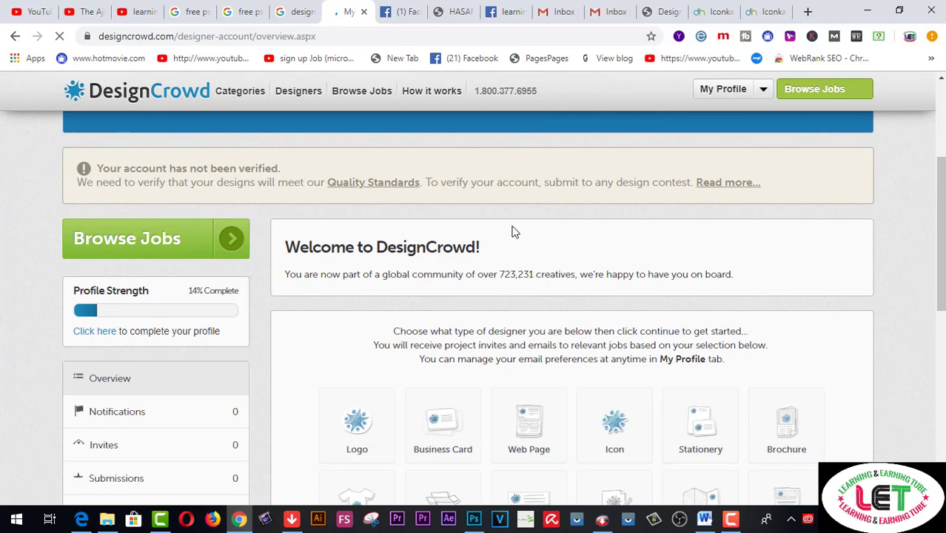
pyautogui.click(605, 15)
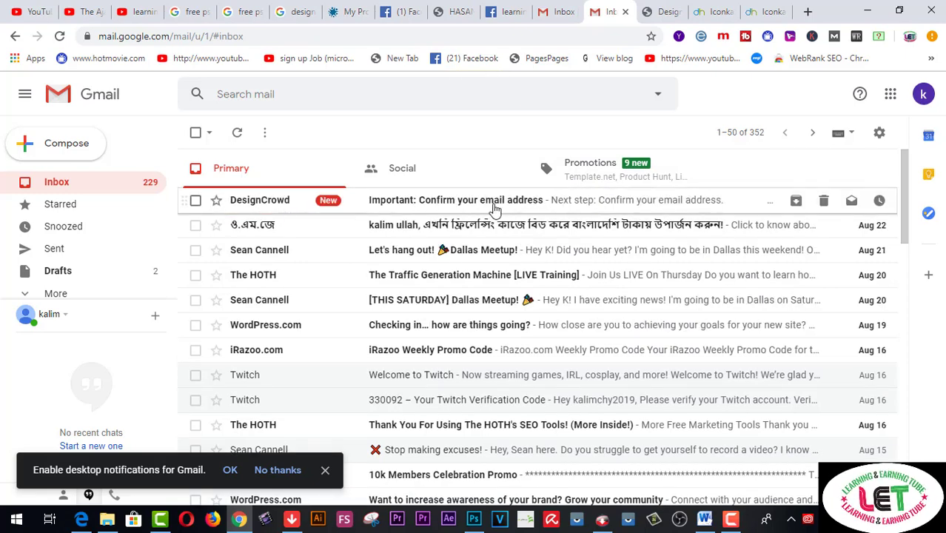
# Open DesignCrowd's 'Important: Confirm your email address' message in Gmail
pyautogui.click(420, 212)
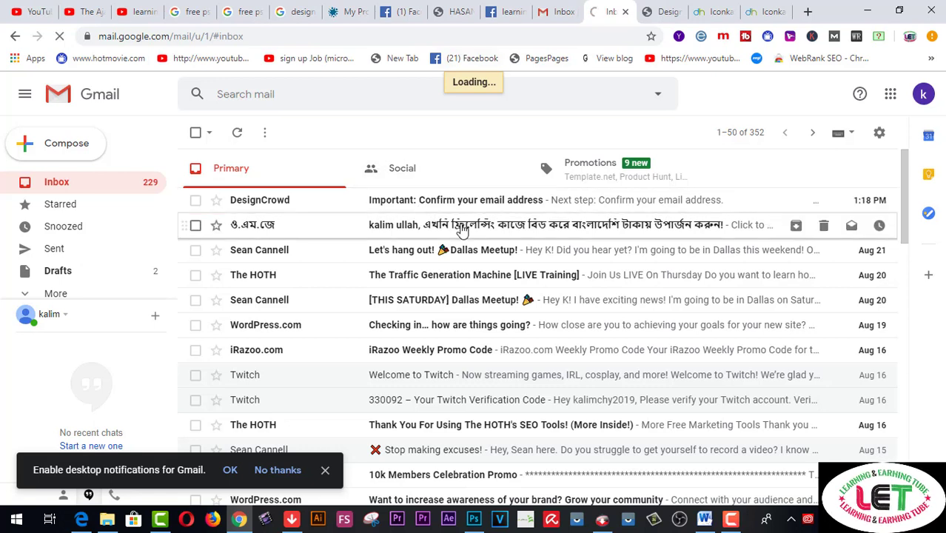
pyautogui.click(354, 13)
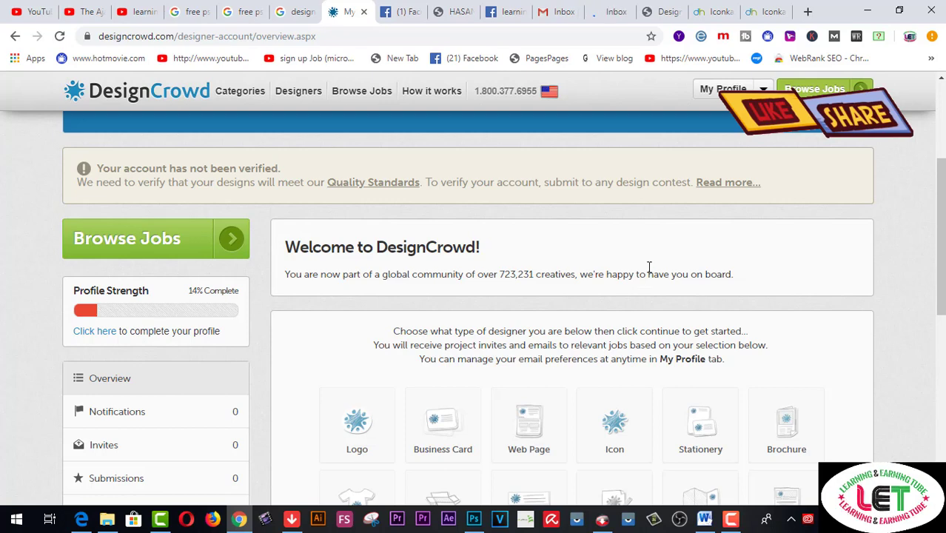
pyautogui.click(615, 14)
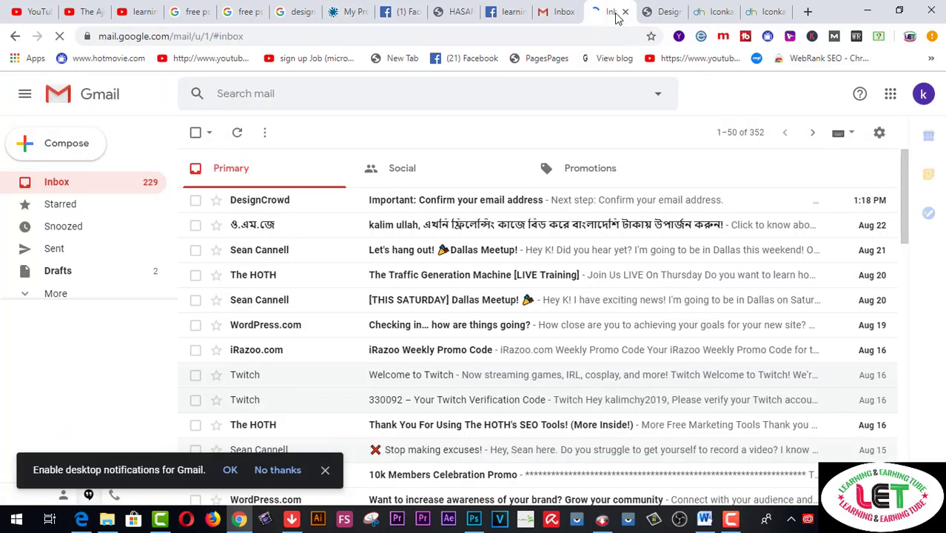
pyautogui.click(524, 207)
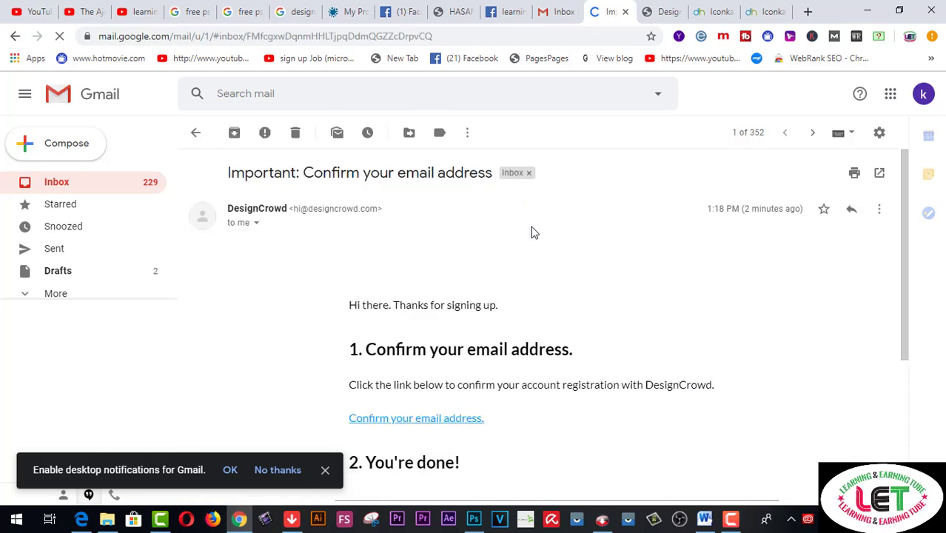
pyautogui.scroll(-1, 553, 283)
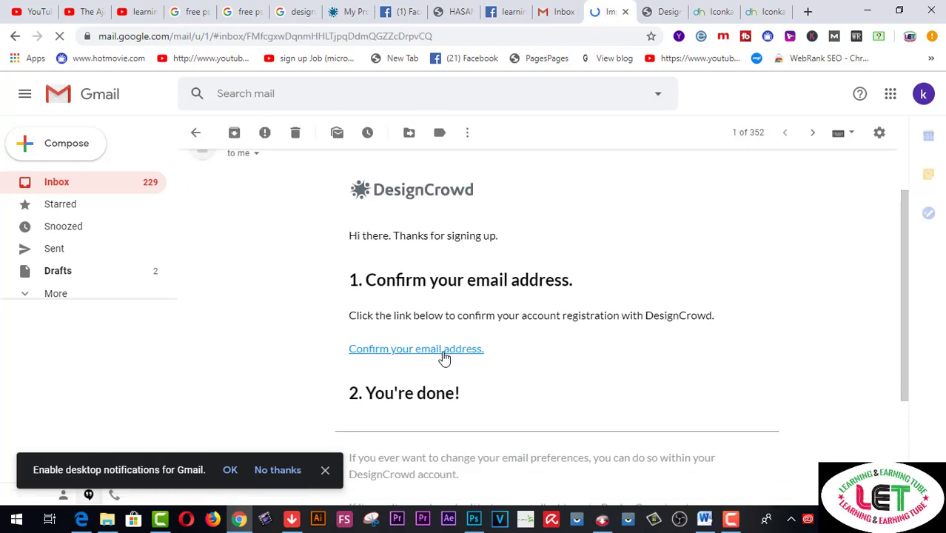
# Follow the confirmation link and go to the newly opened verified DesignCrowd page
pyautogui.click(444, 357)
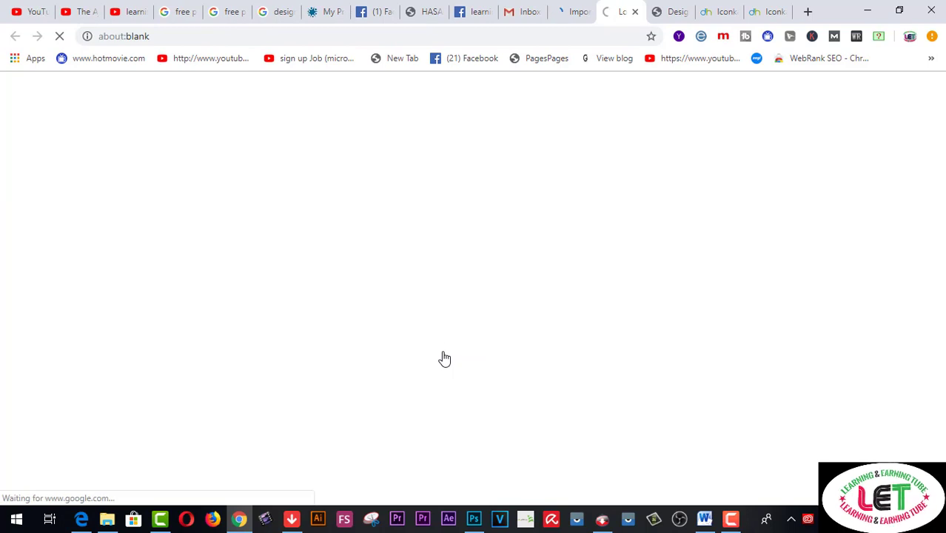
pyautogui.click(571, 15)
pyautogui.scroll(-2, 498, 288)
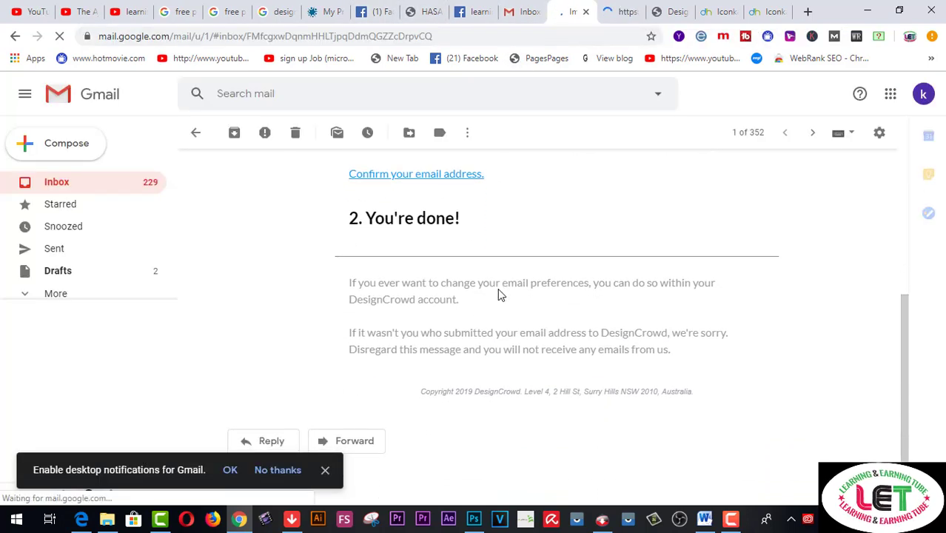
pyautogui.scroll(3, 498, 293)
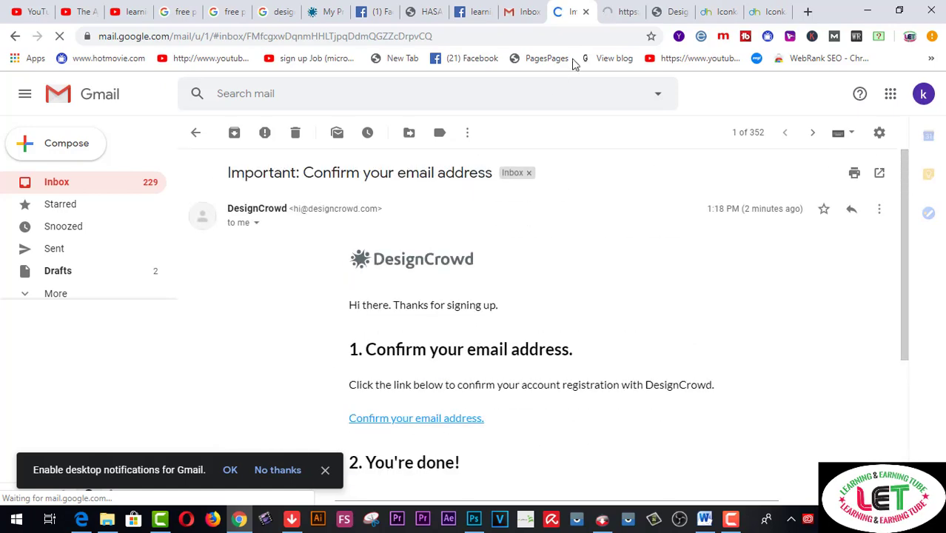
pyautogui.click(628, 16)
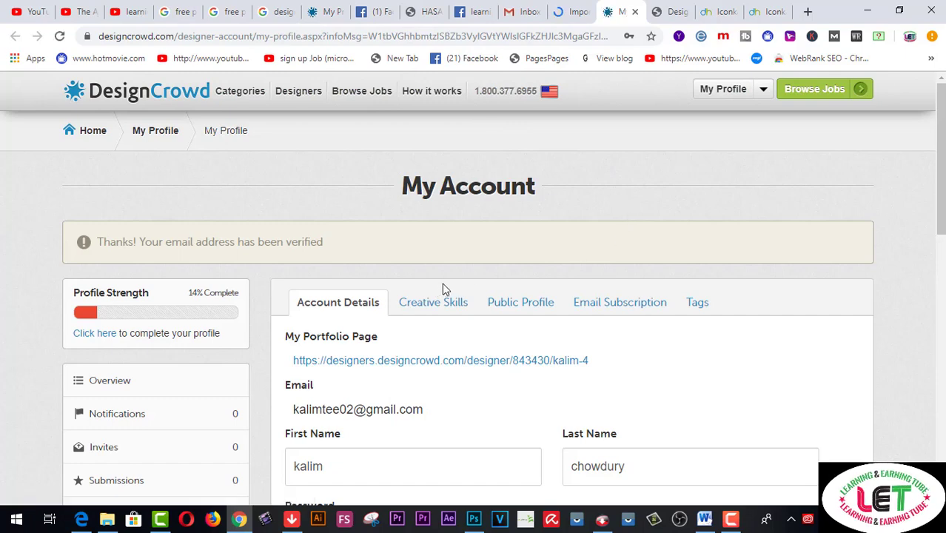
# Open the Profile Strength 'Click here' link from My Account in a new tab
pyautogui.scroll(-1, 442, 283)
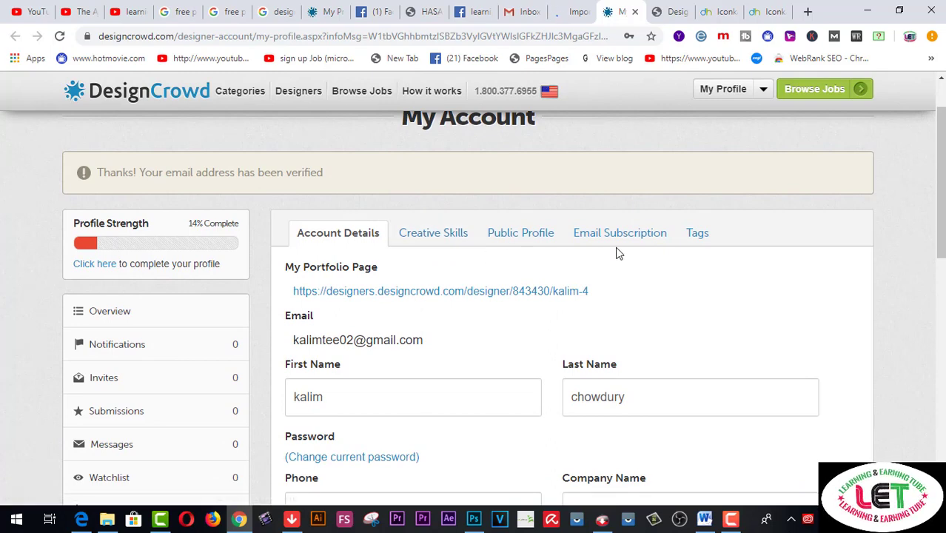
pyautogui.scroll(-1, 189, 319)
pyautogui.scroll(-1, 197, 296)
pyautogui.scroll(1, 198, 298)
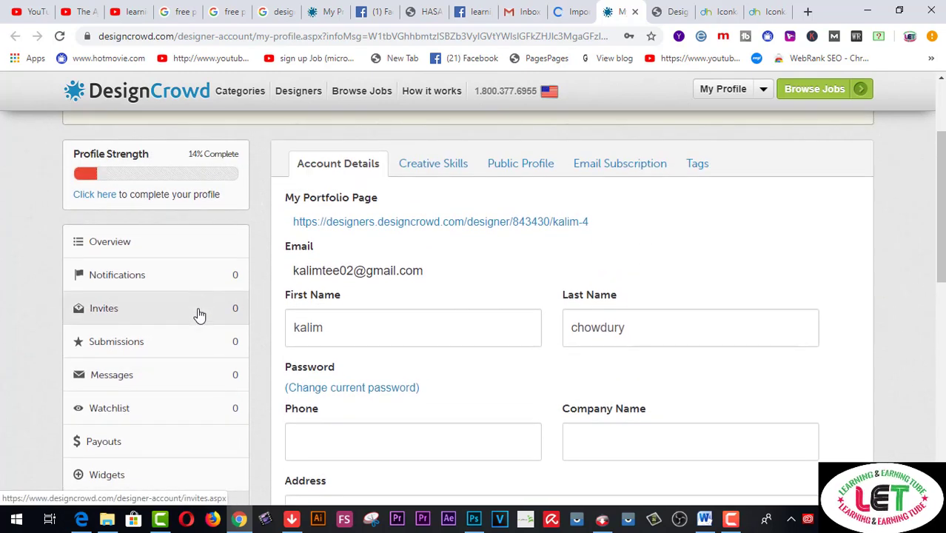
pyautogui.scroll(1, 198, 314)
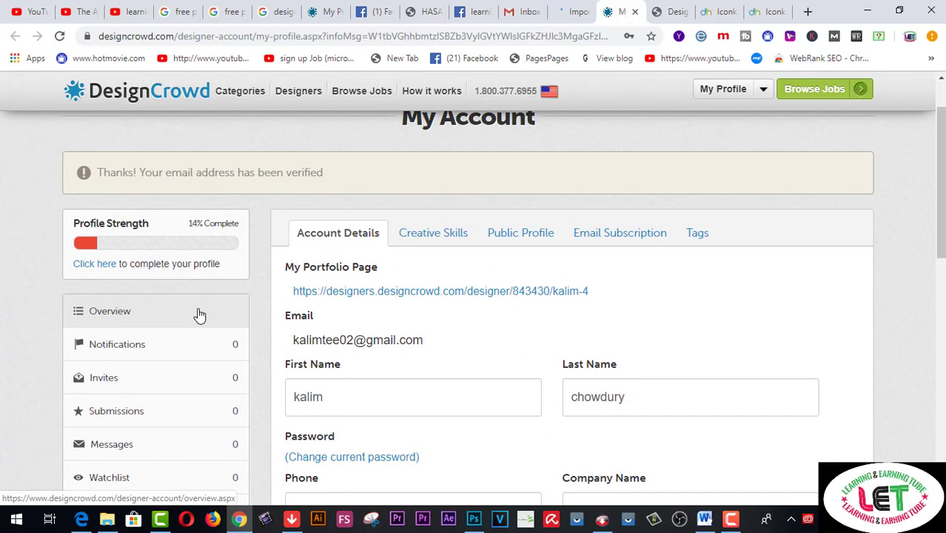
pyautogui.rightClick(110, 274)
pyautogui.click(111, 279)
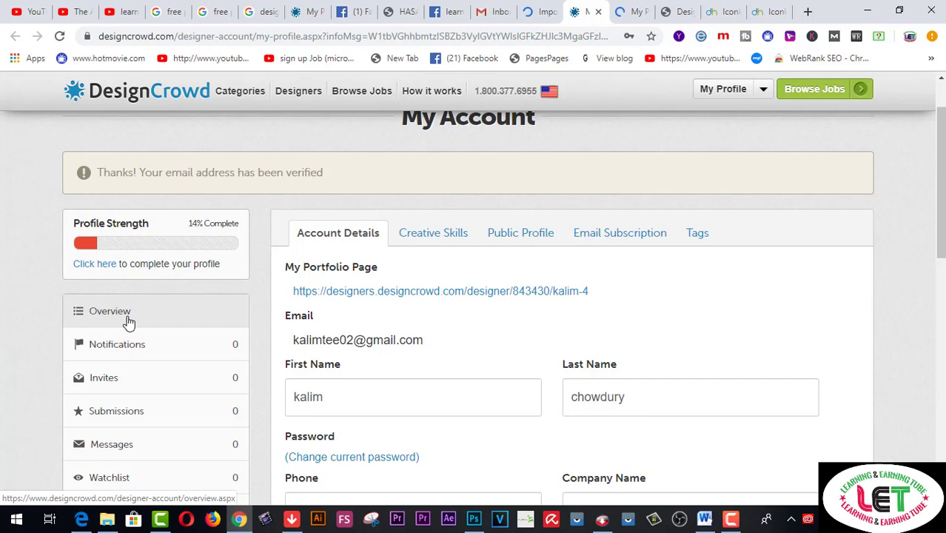
pyautogui.scroll(-1, 135, 319)
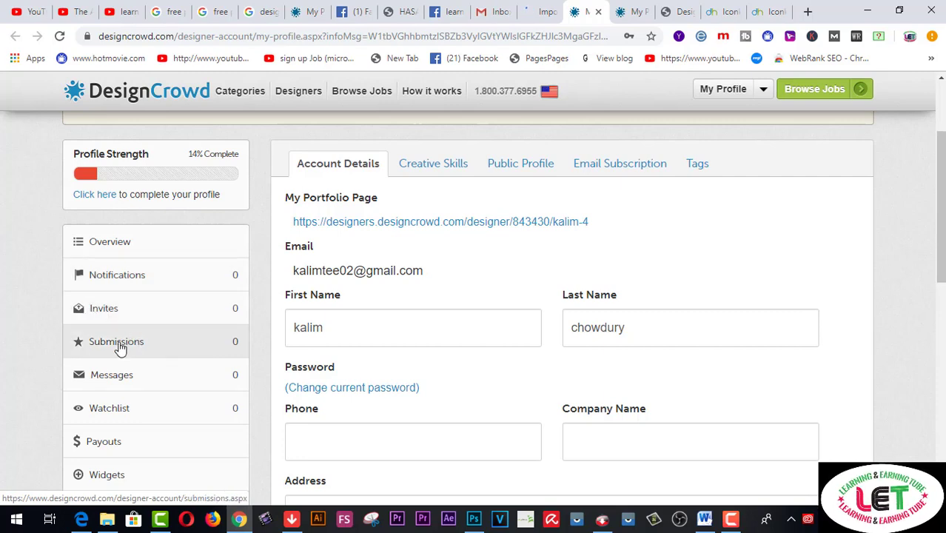
pyautogui.scroll(-1, 116, 368)
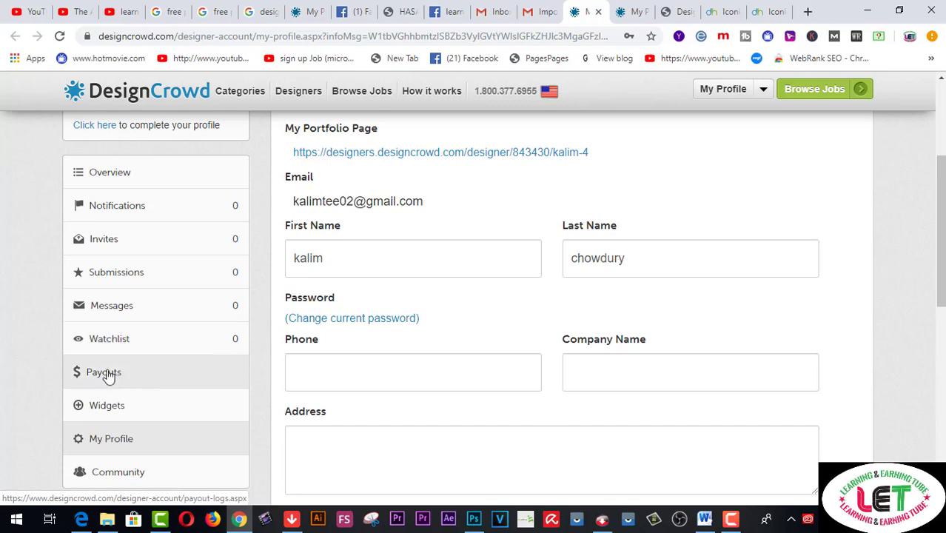
pyautogui.scroll(-1, 109, 374)
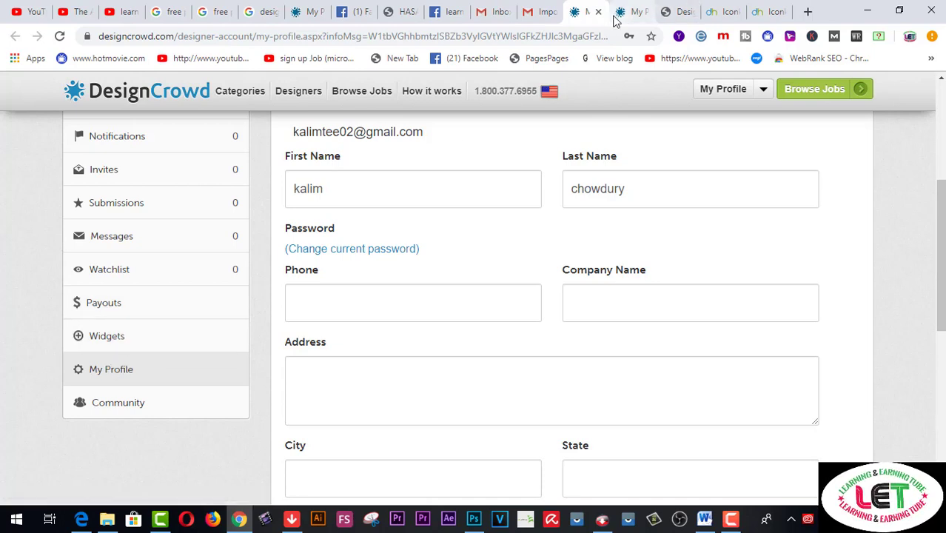
# Switch to the profile-completion tab and review the 'Things left to do' list at 14%
pyautogui.click(635, 12)
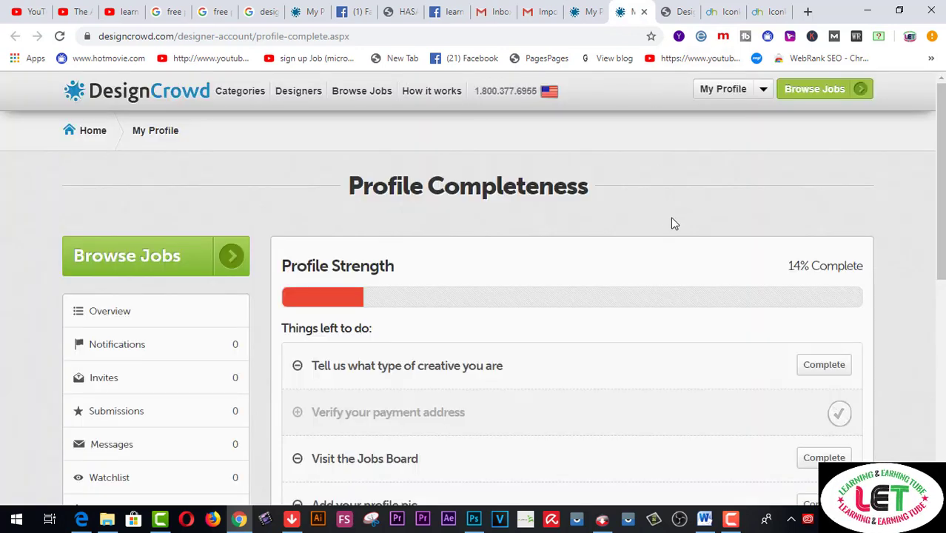
pyautogui.scroll(-1, 673, 219)
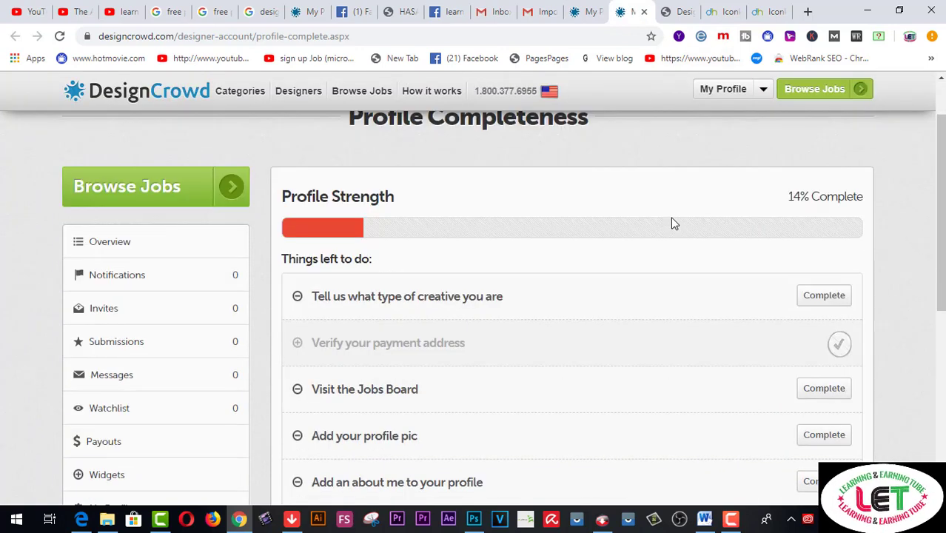
pyautogui.scroll(-1, 672, 220)
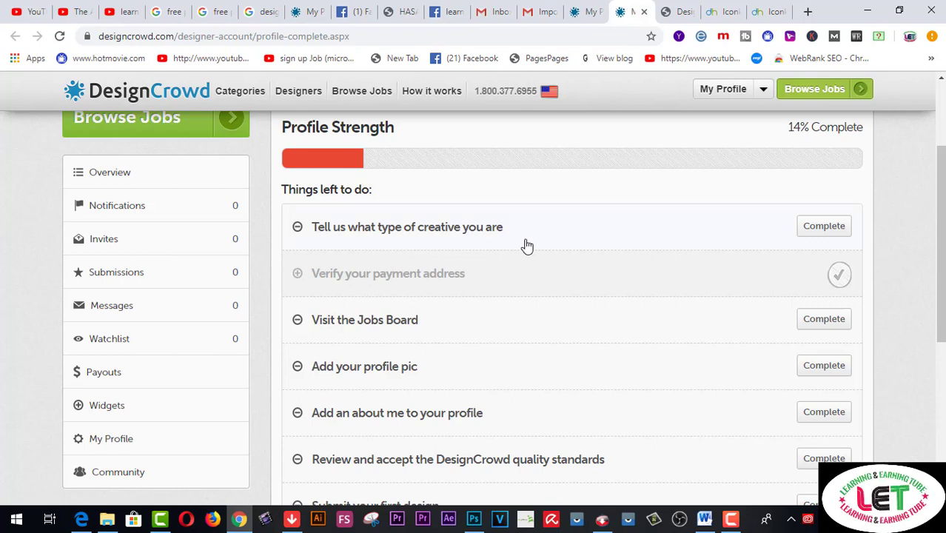
# Start 'Tell us what type of creative you are' and pick Logo, Business Card and Stationery
pyautogui.click(812, 233)
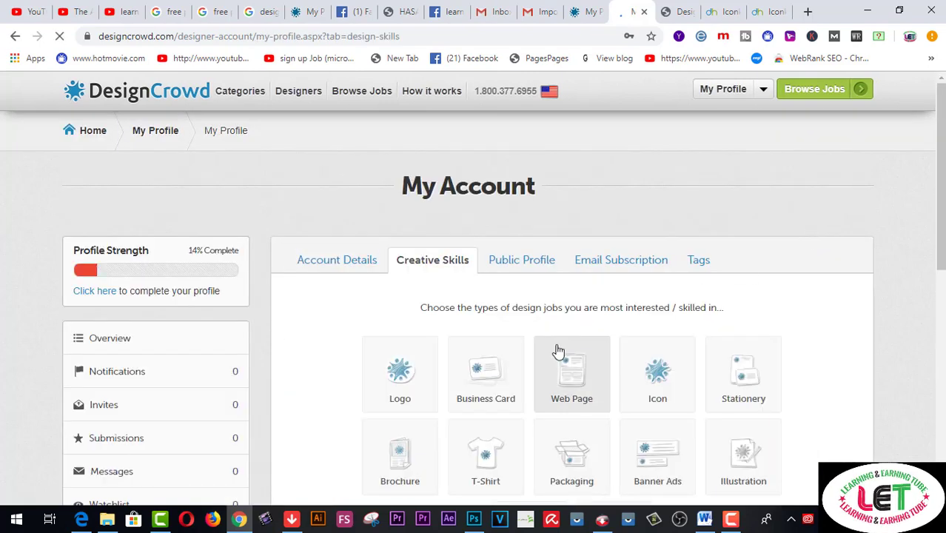
pyautogui.scroll(-1, 799, 233)
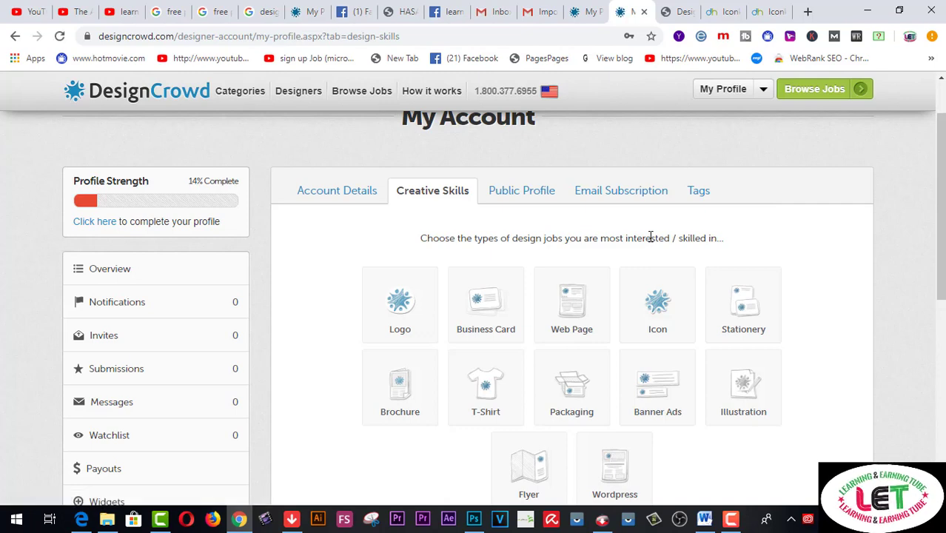
pyautogui.click(404, 331)
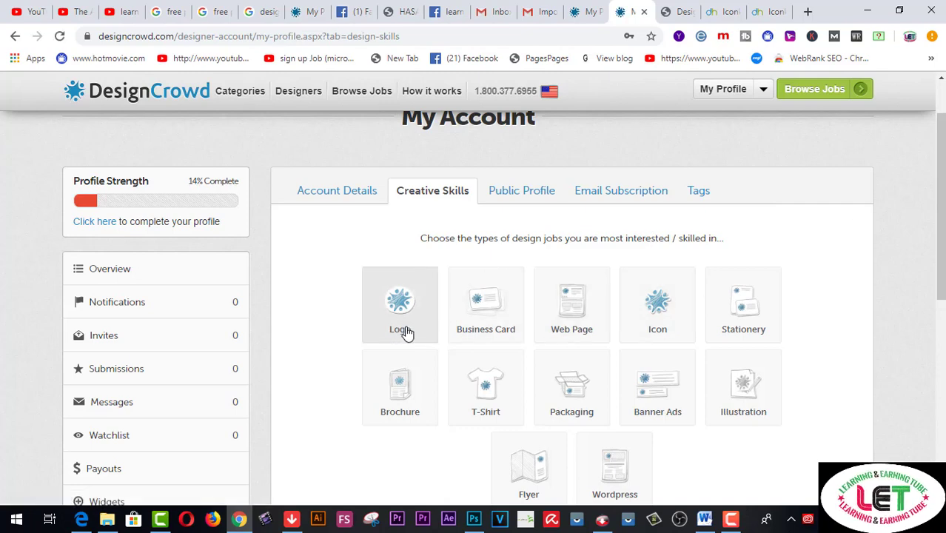
pyautogui.click(490, 332)
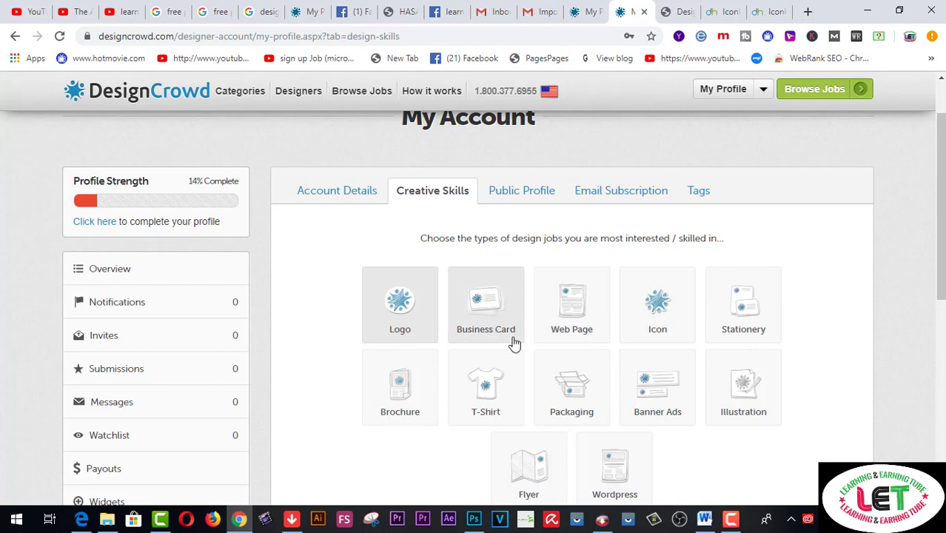
pyautogui.click(754, 313)
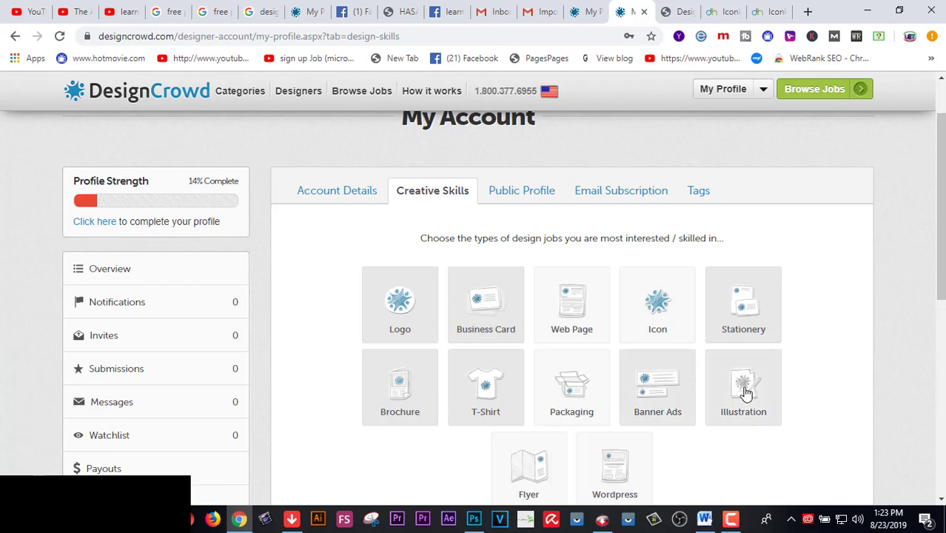
pyautogui.scroll(-1, 767, 389)
pyautogui.scroll(-1, 732, 389)
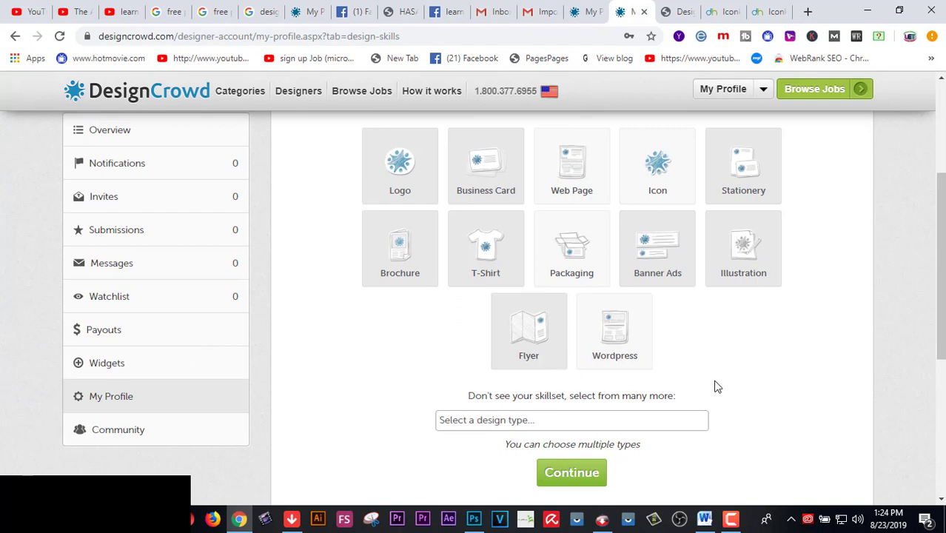
# Add Logo, Business Card and Banner Ad from the additional design types list
pyautogui.click(565, 421)
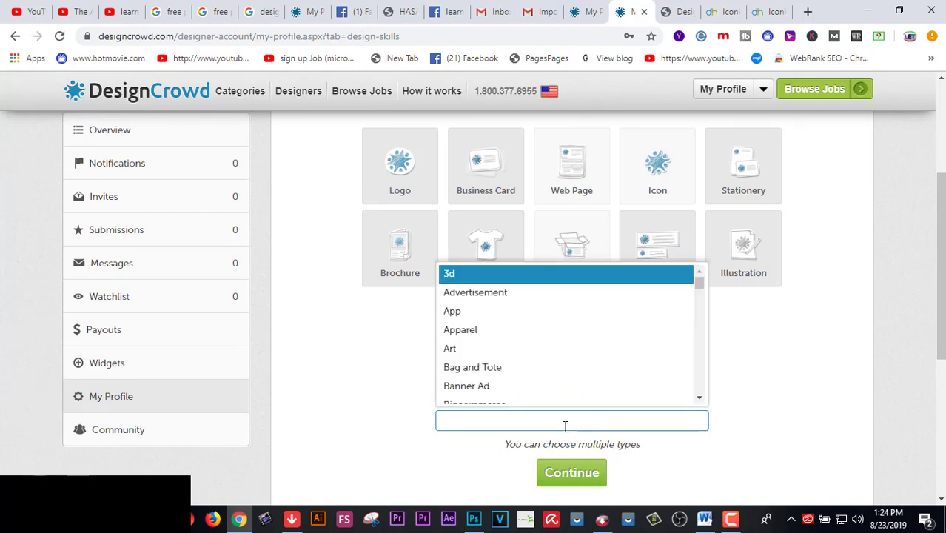
pyautogui.scroll(-1, 587, 387)
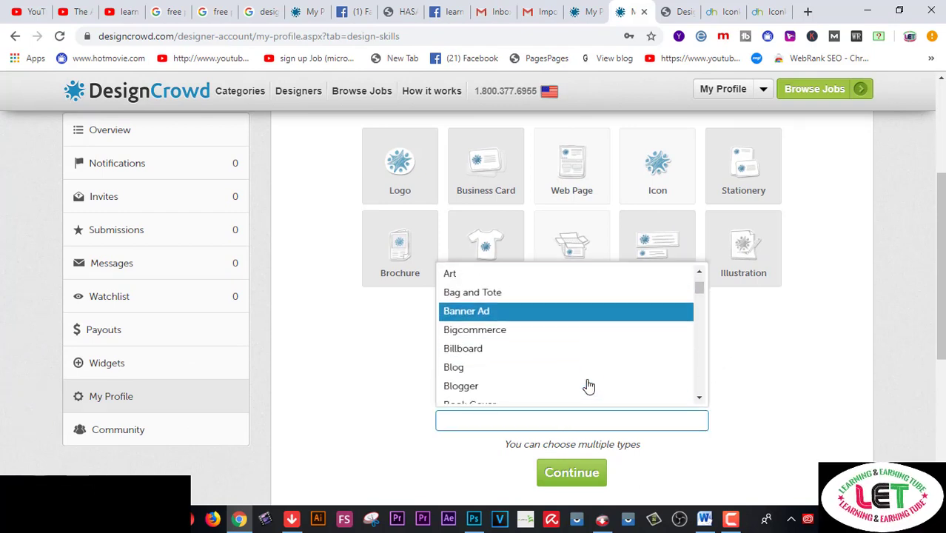
pyautogui.scroll(-3, 589, 386)
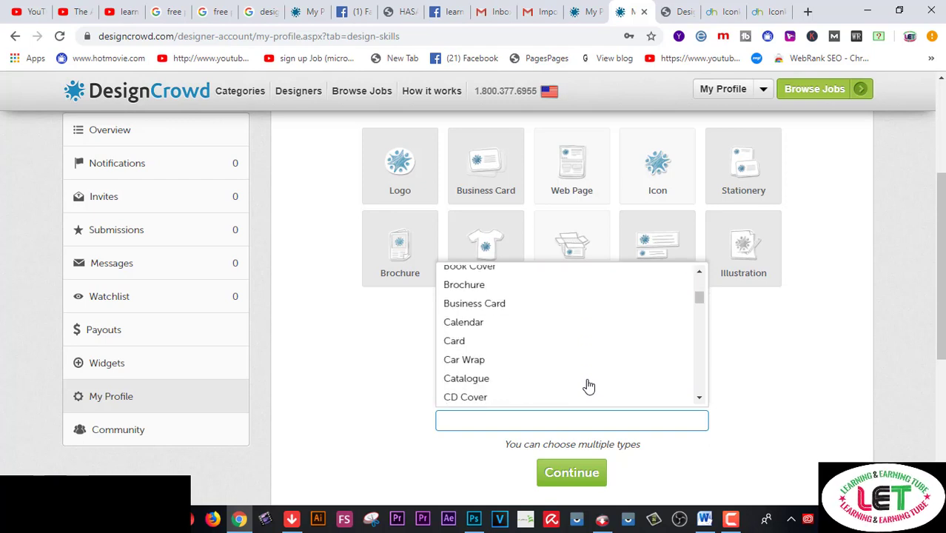
pyautogui.scroll(-3, 570, 370)
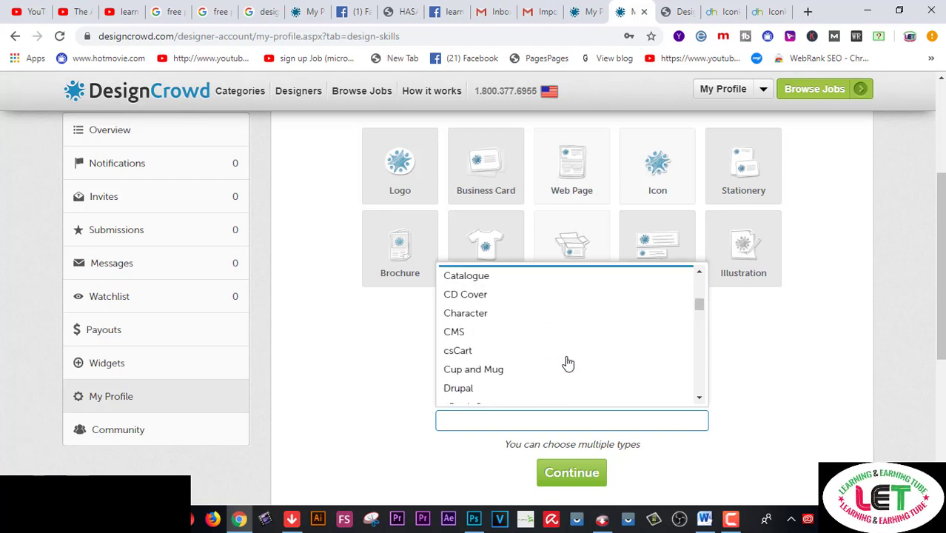
pyautogui.scroll(-6, 567, 363)
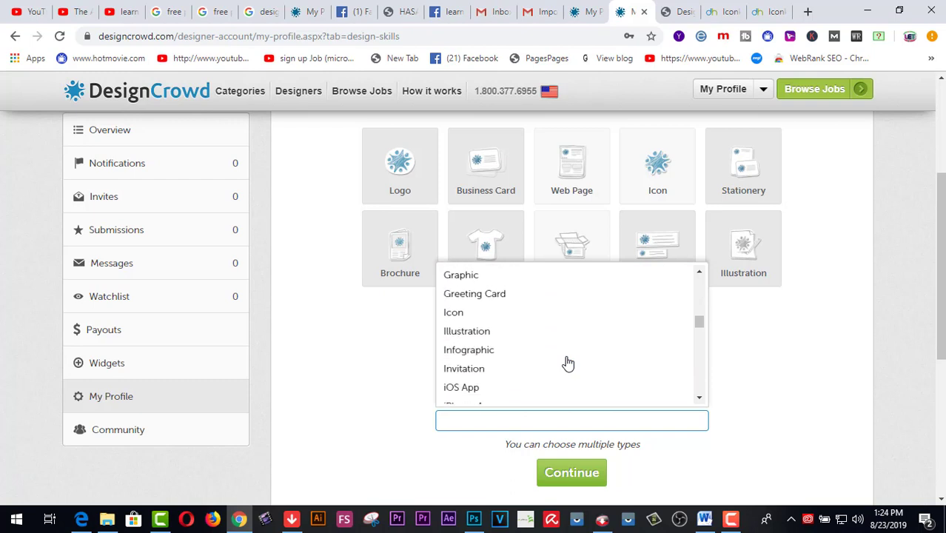
pyautogui.click(517, 363)
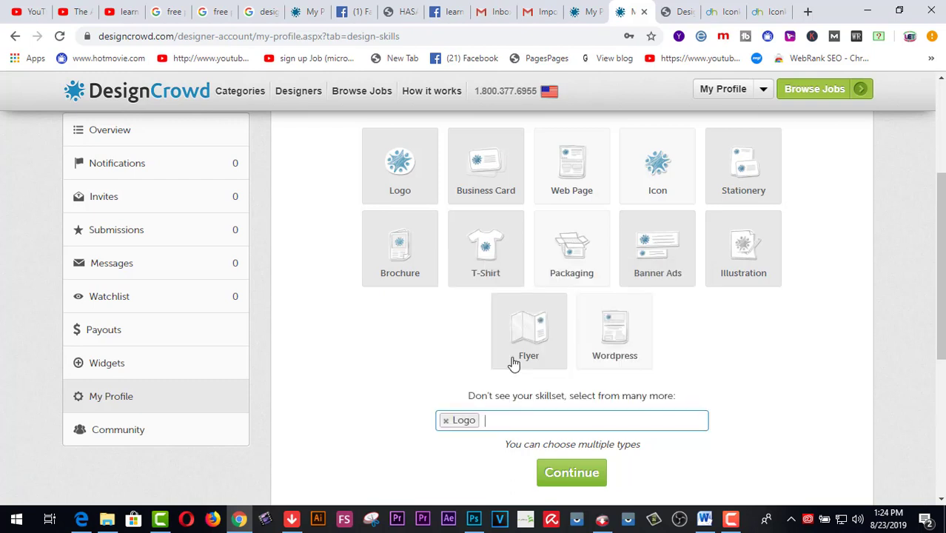
pyautogui.click(525, 422)
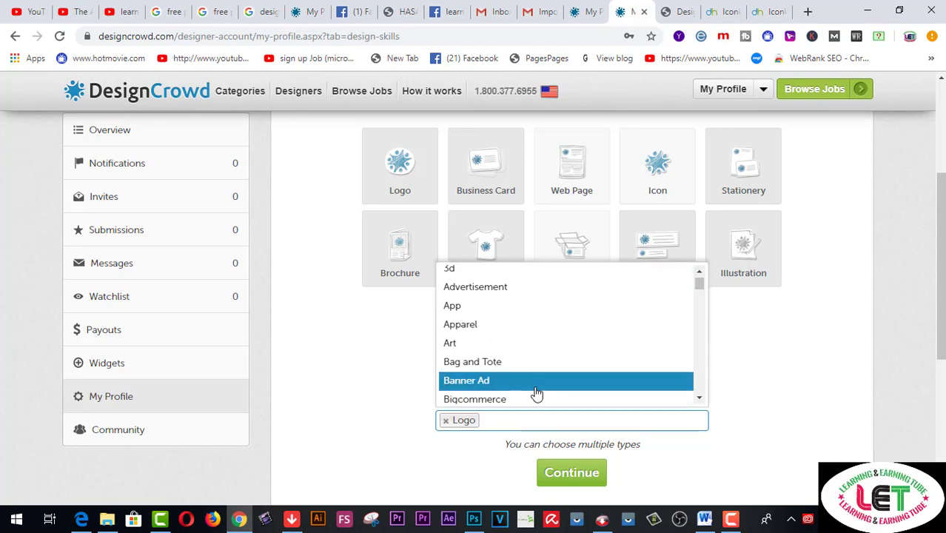
pyautogui.scroll(-2, 537, 393)
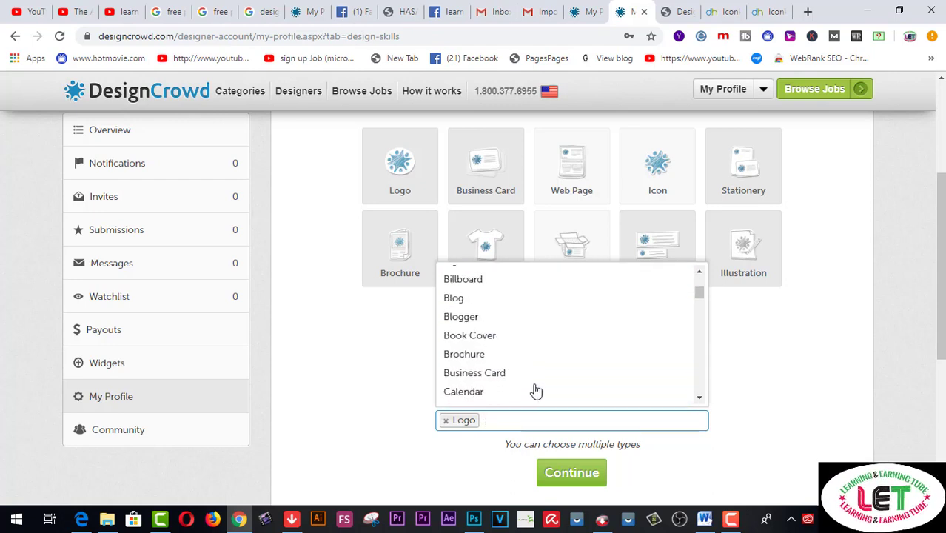
pyautogui.click(537, 374)
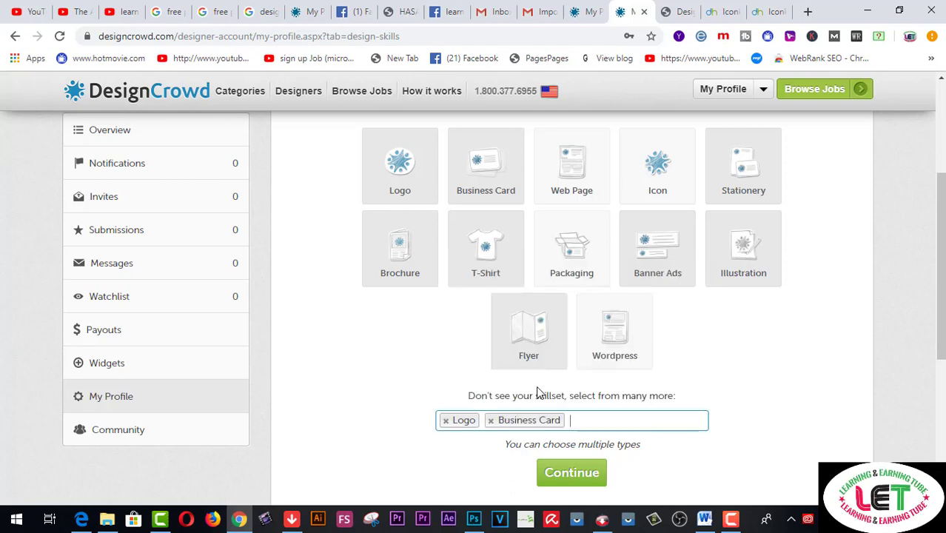
pyautogui.click(578, 419)
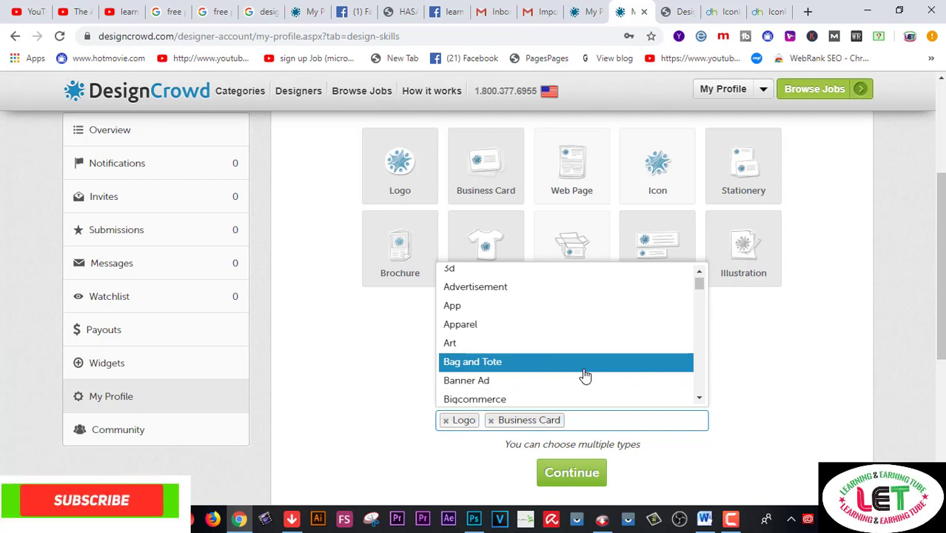
pyautogui.click(538, 383)
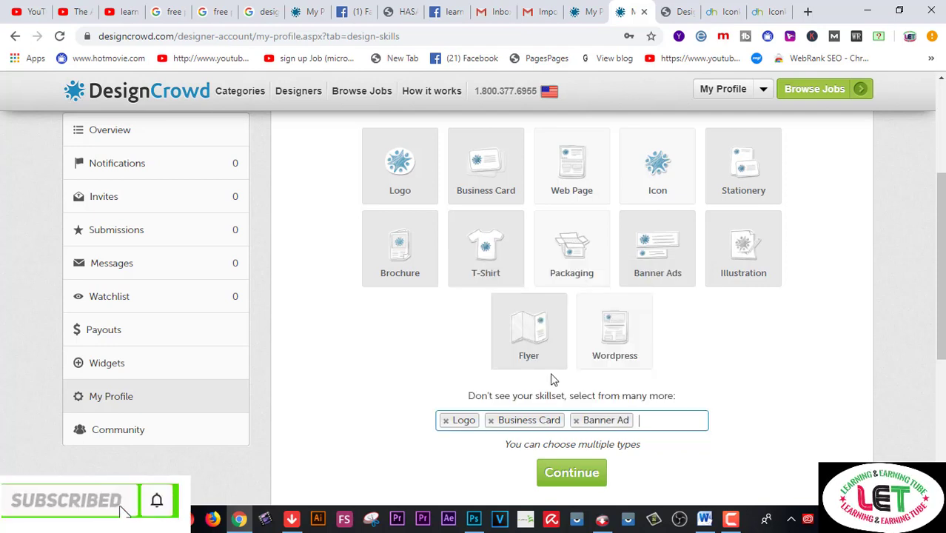
# Add Brochure and Card as skill tags, removing an accidentally added Book Cover
pyautogui.click(650, 423)
pyautogui.scroll(-1, 651, 385)
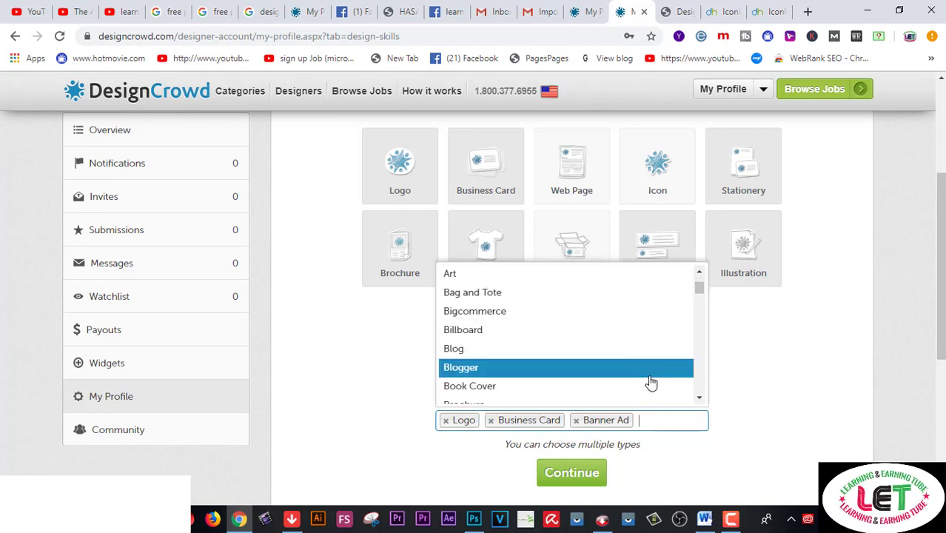
pyautogui.click(622, 388)
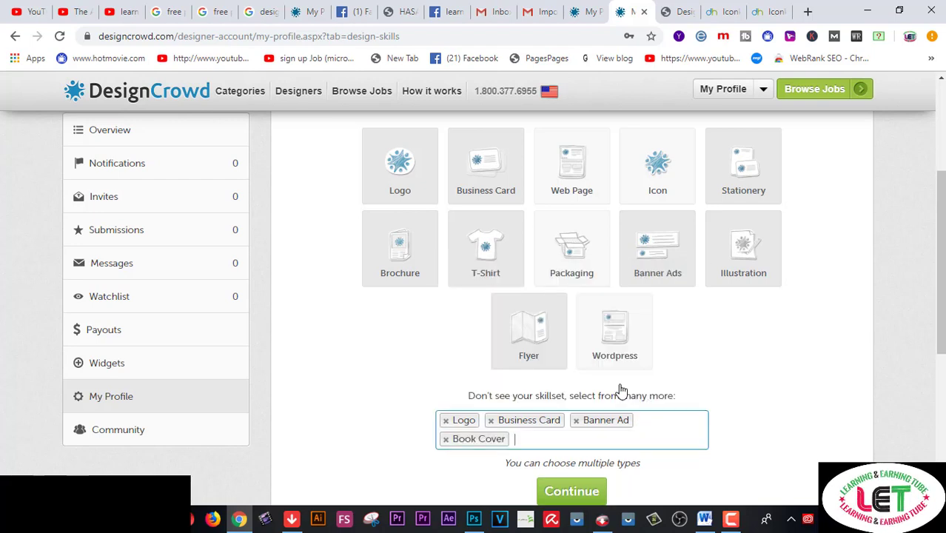
pyautogui.click(445, 439)
pyautogui.click(678, 422)
pyautogui.scroll(-3, 652, 390)
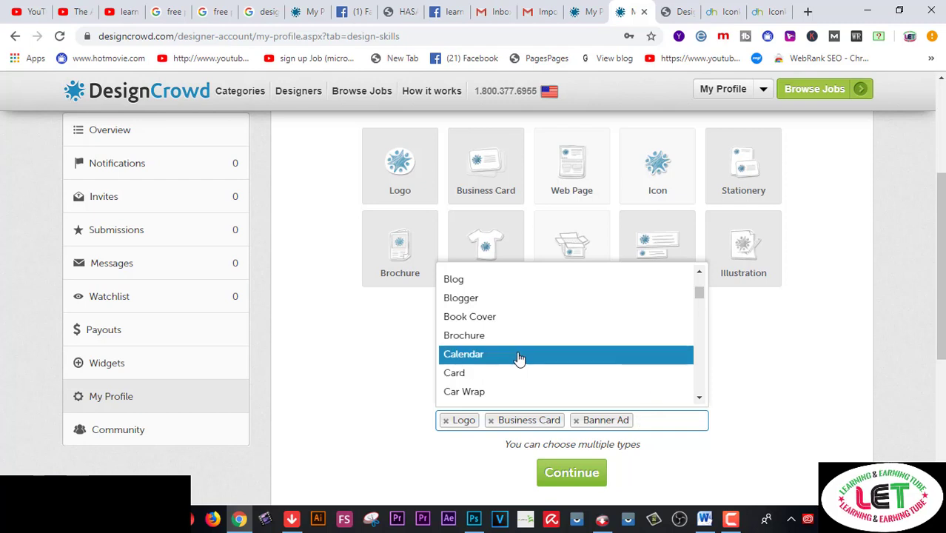
pyautogui.click(511, 345)
pyautogui.click(609, 440)
pyautogui.scroll(-3, 564, 372)
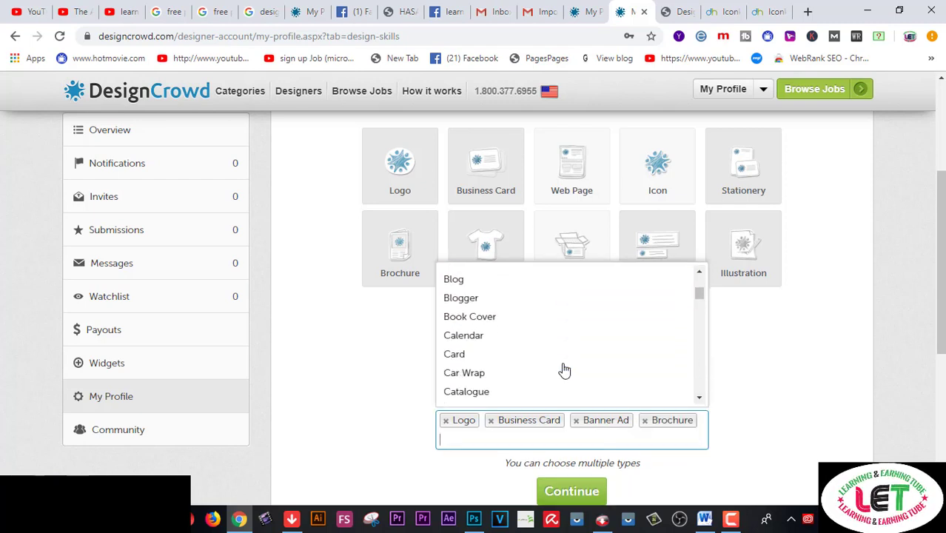
pyautogui.click(478, 363)
# Add Flyer, Illustration and Greeting Card as skill tags
pyautogui.scroll(-1, 545, 370)
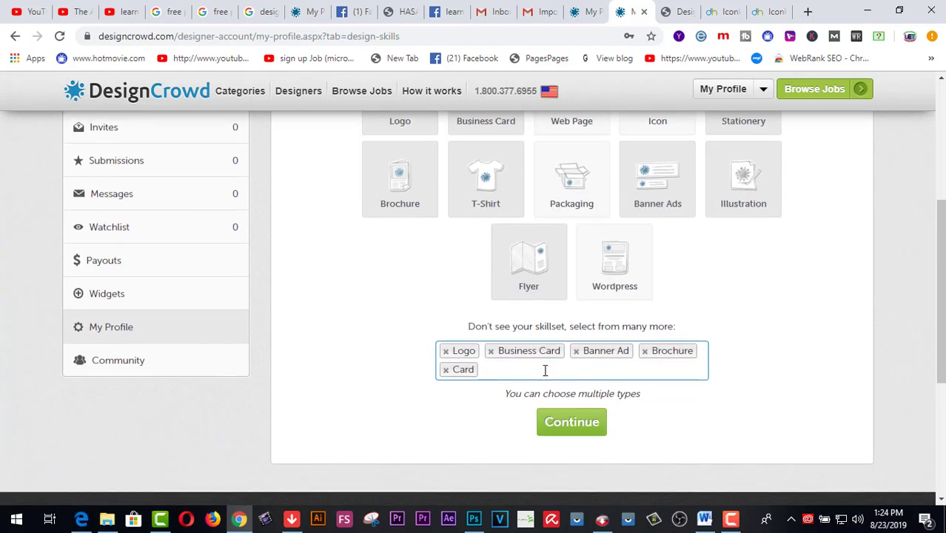
pyautogui.click(544, 369)
pyautogui.scroll(-3, 549, 315)
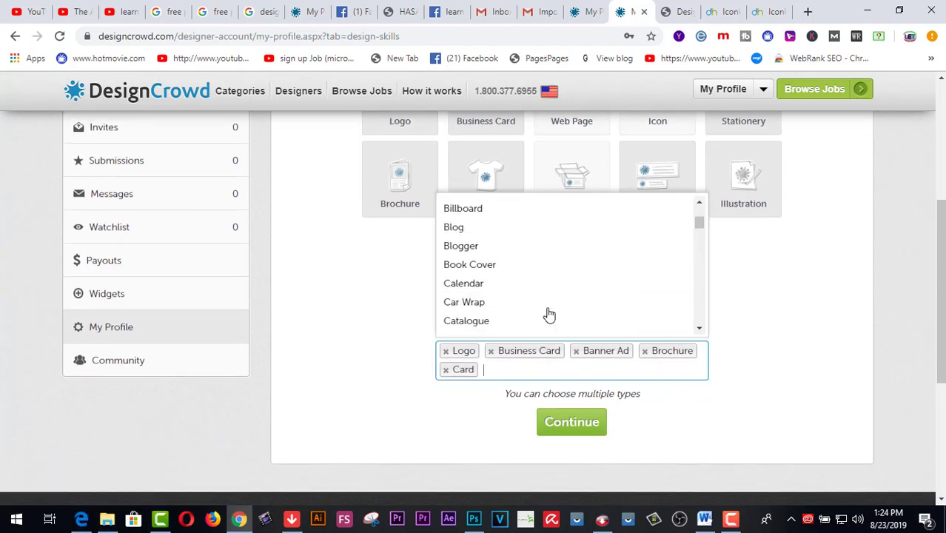
pyautogui.scroll(-5, 549, 316)
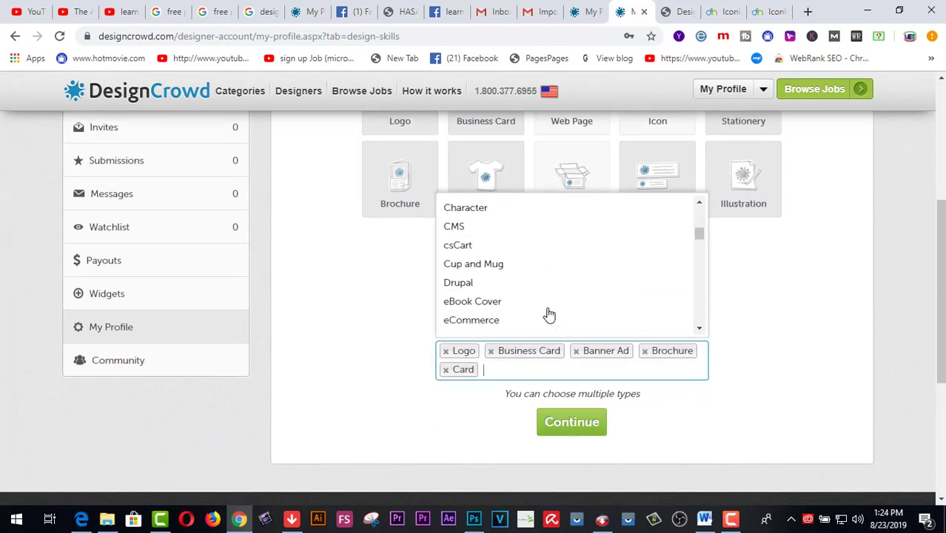
pyautogui.scroll(-2, 549, 315)
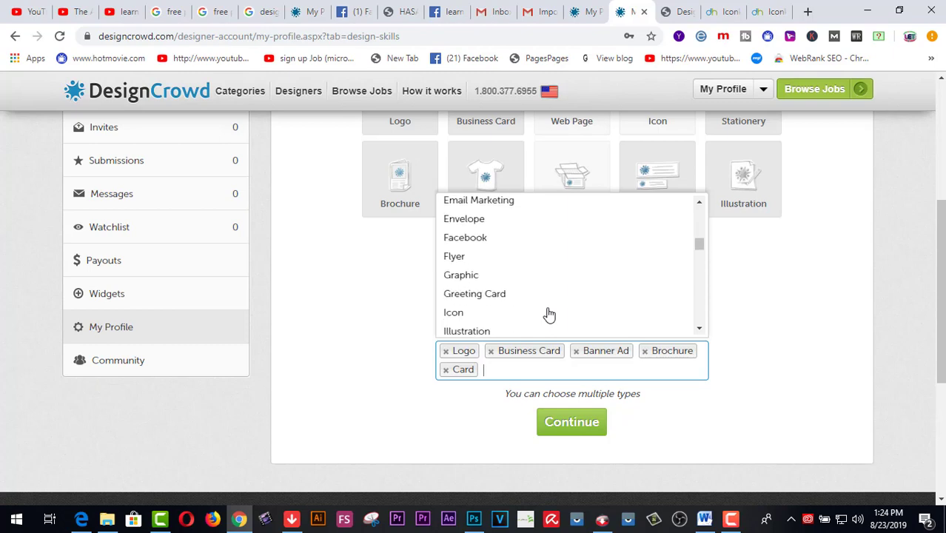
pyautogui.click(479, 258)
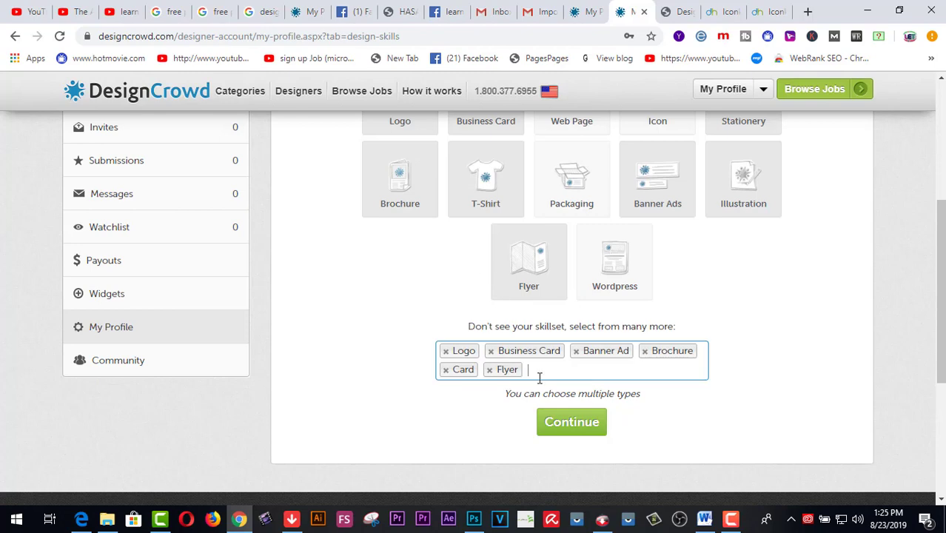
pyautogui.click(540, 376)
pyautogui.scroll(-3, 532, 317)
pyautogui.scroll(-5, 533, 318)
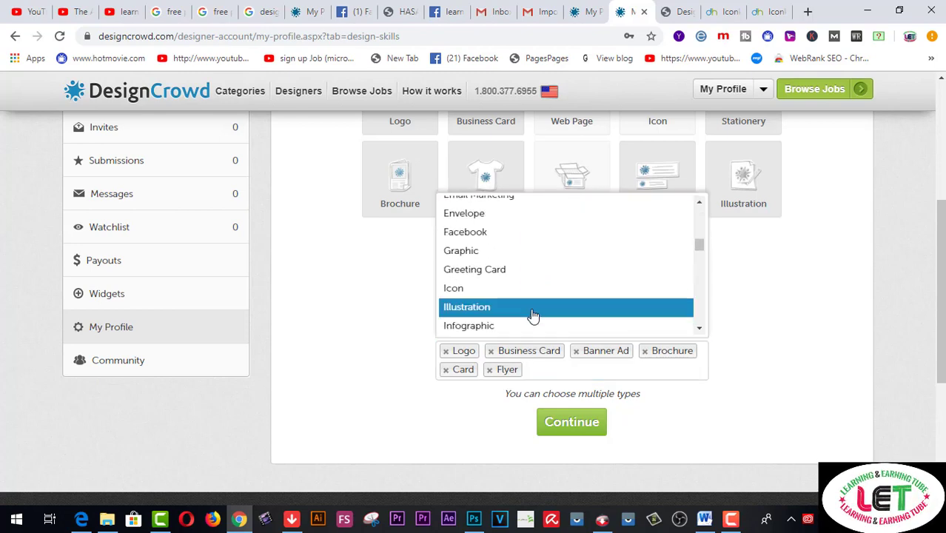
pyautogui.click(533, 312)
pyautogui.click(605, 372)
pyautogui.scroll(-5, 577, 306)
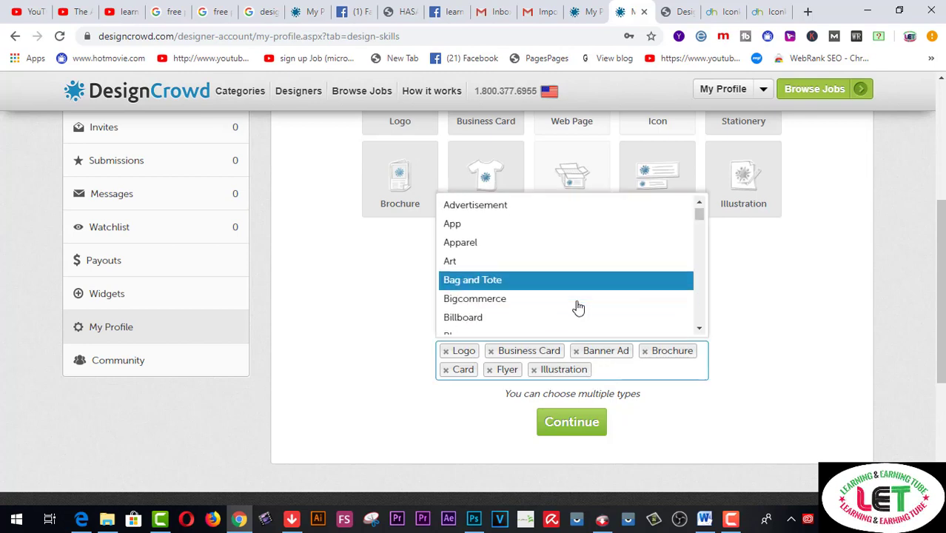
pyautogui.scroll(-4, 563, 304)
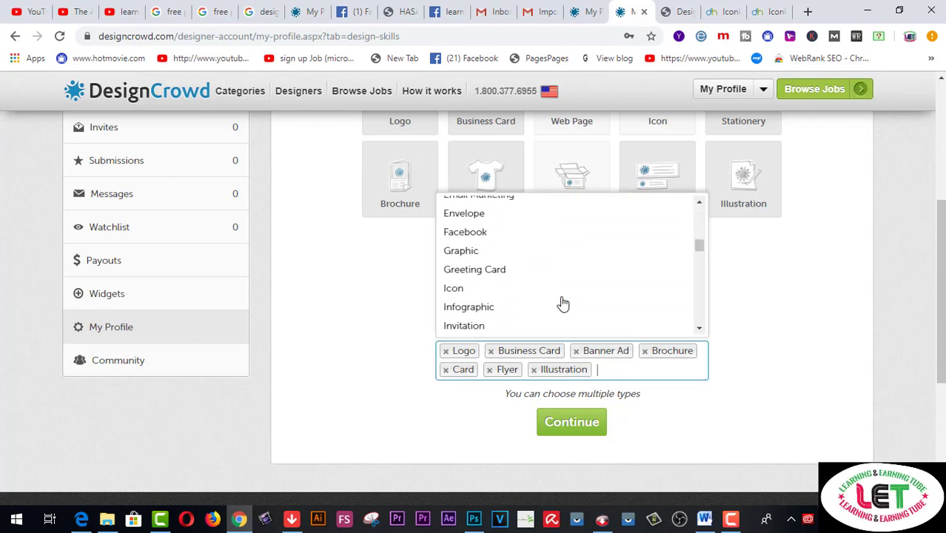
pyautogui.click(518, 273)
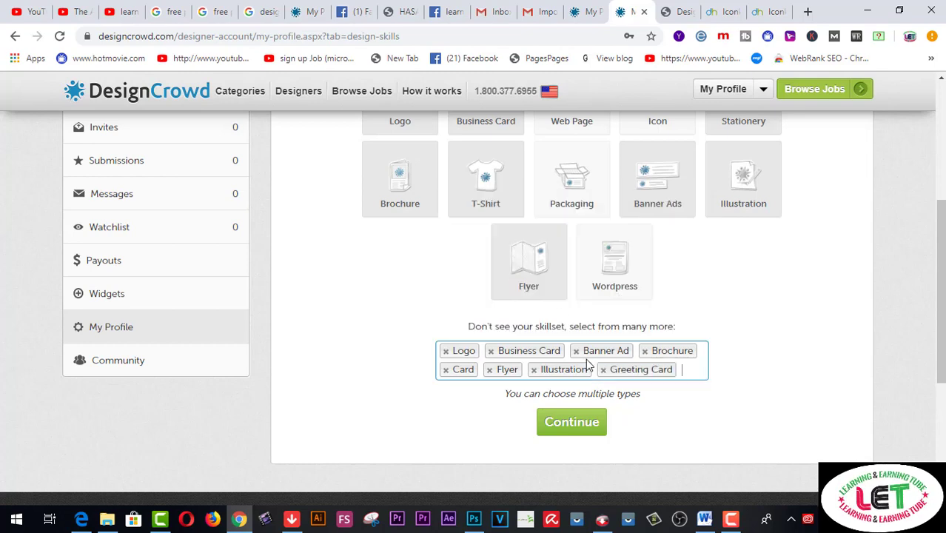
# Add the Logo and Business Card tag, then Prestashop, to the skills
pyautogui.click(687, 368)
pyautogui.scroll(-1, 686, 368)
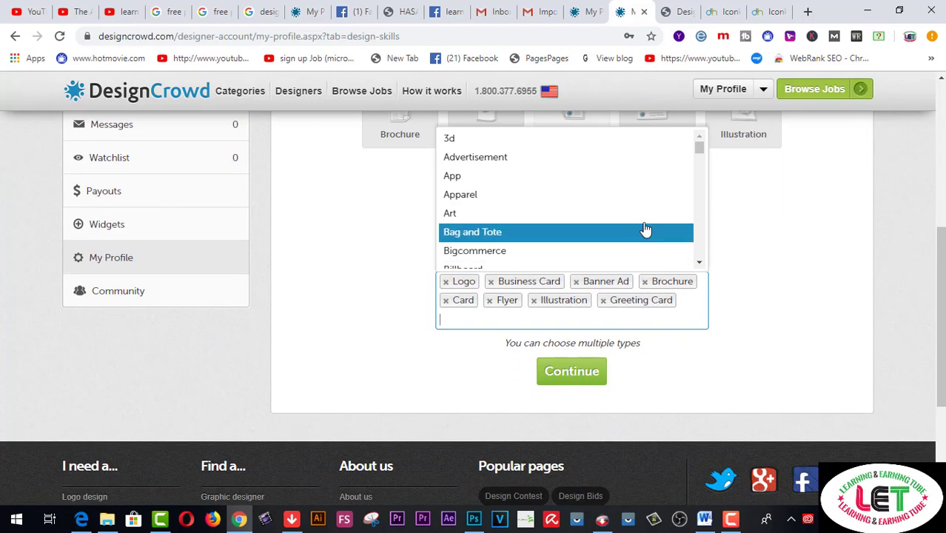
pyautogui.scroll(1, 707, 375)
pyautogui.scroll(-3, 618, 294)
pyautogui.scroll(-5, 618, 295)
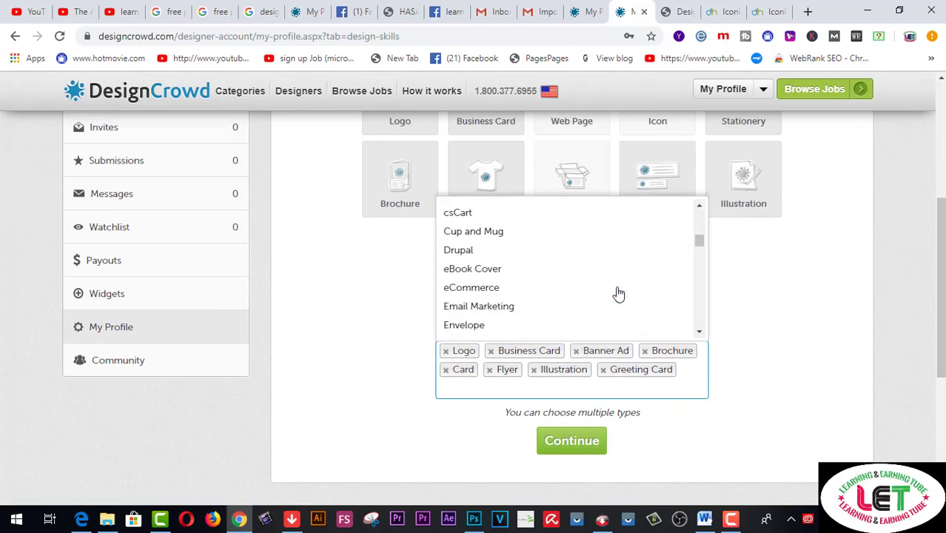
pyautogui.scroll(-3, 619, 294)
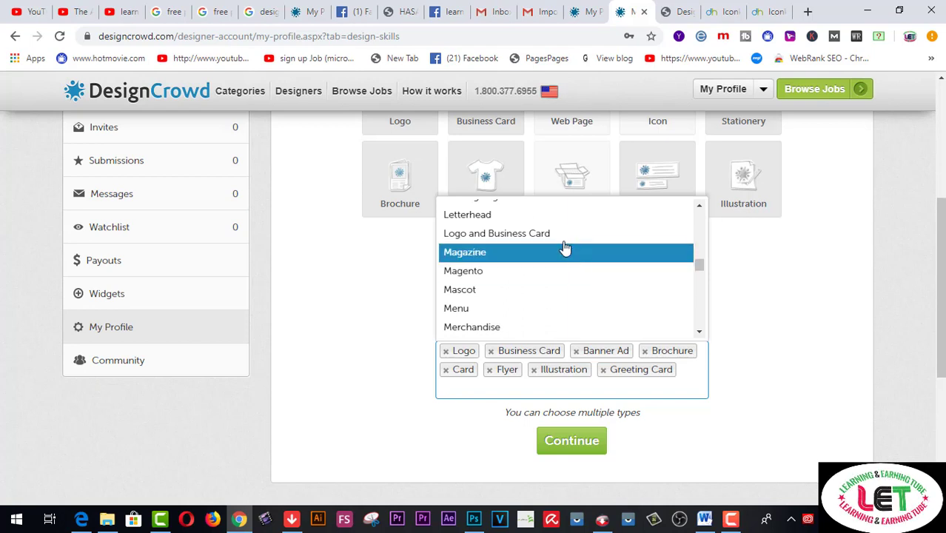
pyautogui.click(559, 236)
pyautogui.click(618, 393)
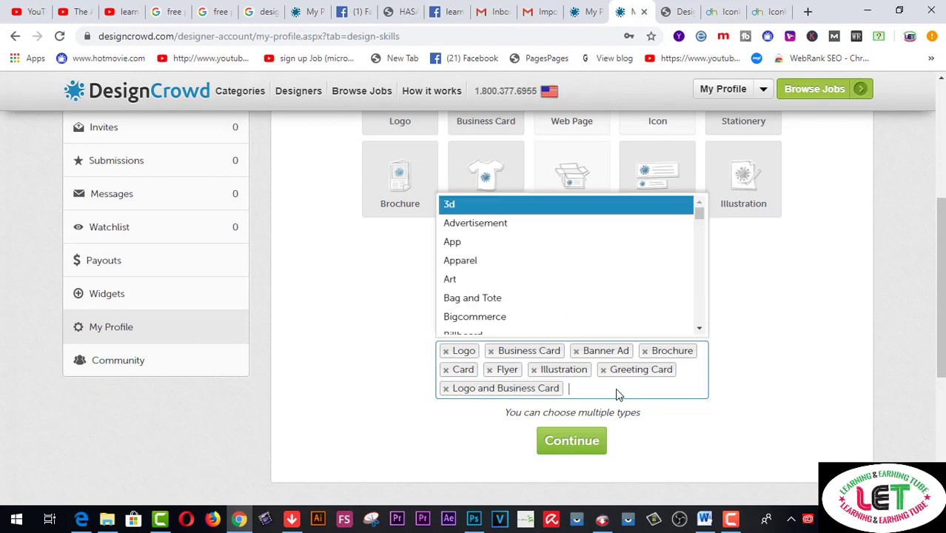
pyautogui.scroll(-4, 609, 325)
pyautogui.scroll(-8, 609, 324)
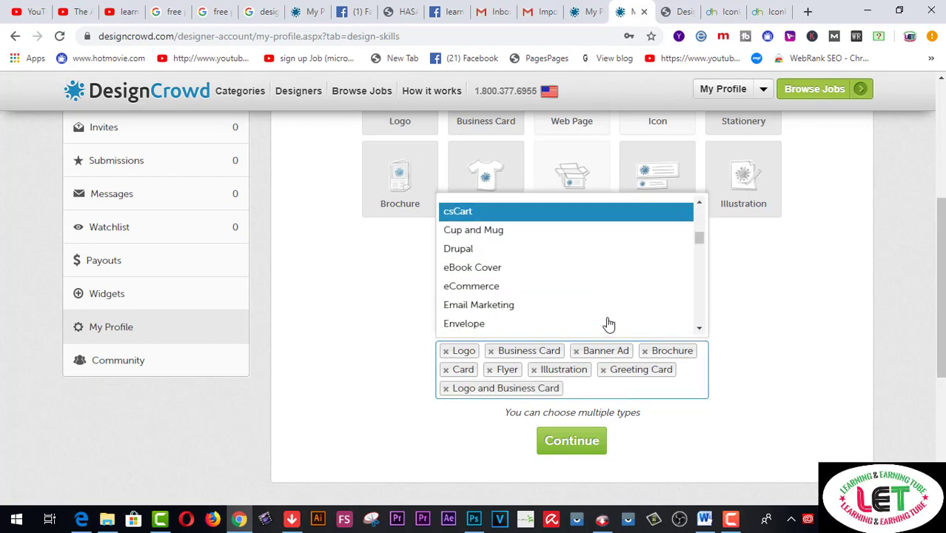
pyautogui.scroll(-6, 609, 324)
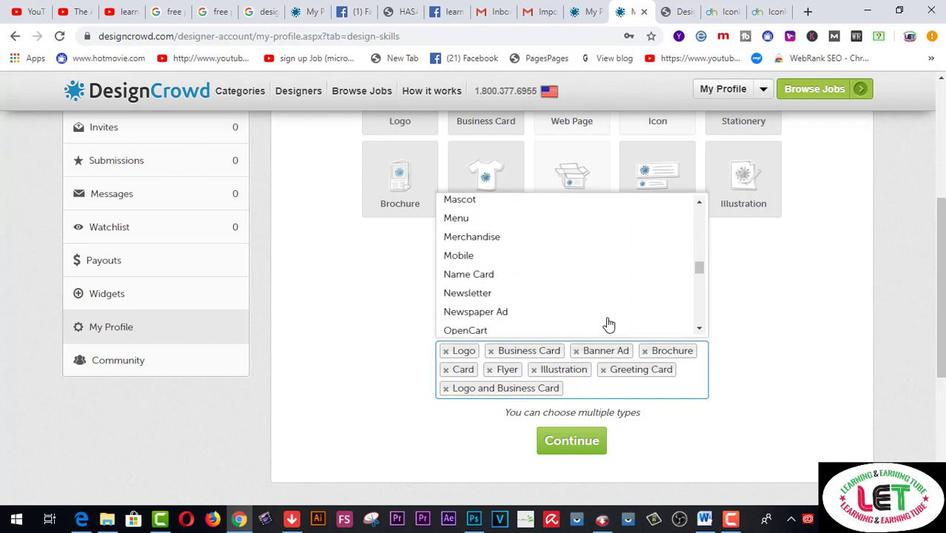
pyautogui.scroll(-2, 609, 325)
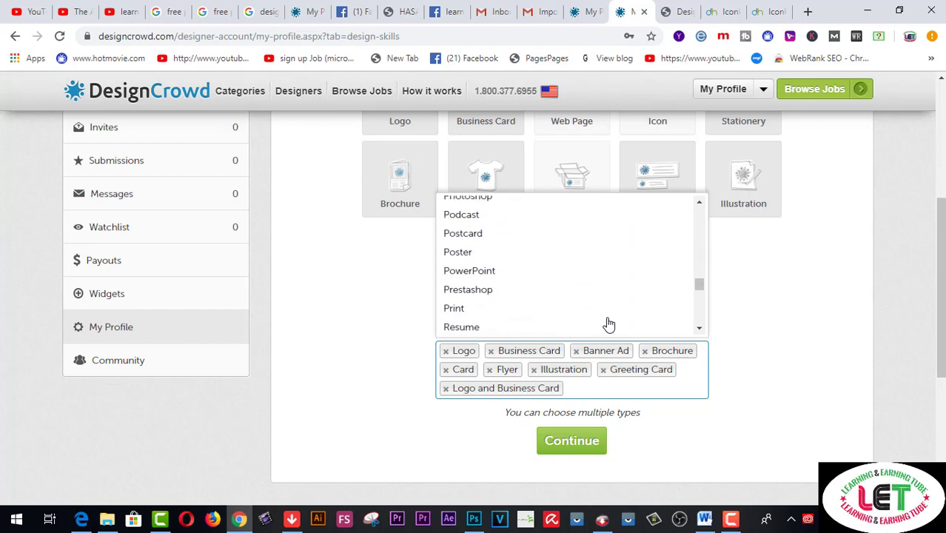
pyautogui.click(528, 292)
# Add T-shirt and YouTube as skill tags and scroll down to the Continue button
pyautogui.scroll(-1, 638, 310)
pyautogui.click(657, 317)
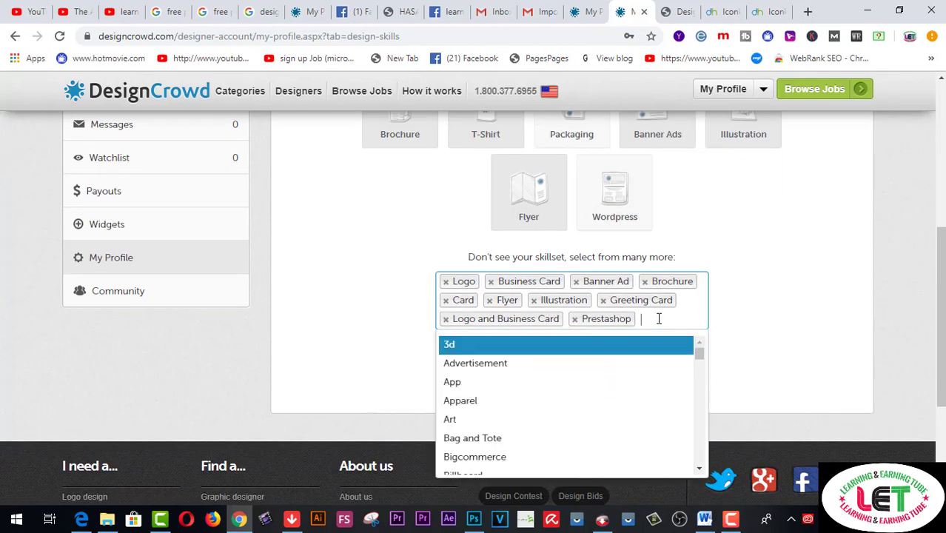
pyautogui.scroll(-1, 611, 388)
pyautogui.scroll(-8, 611, 389)
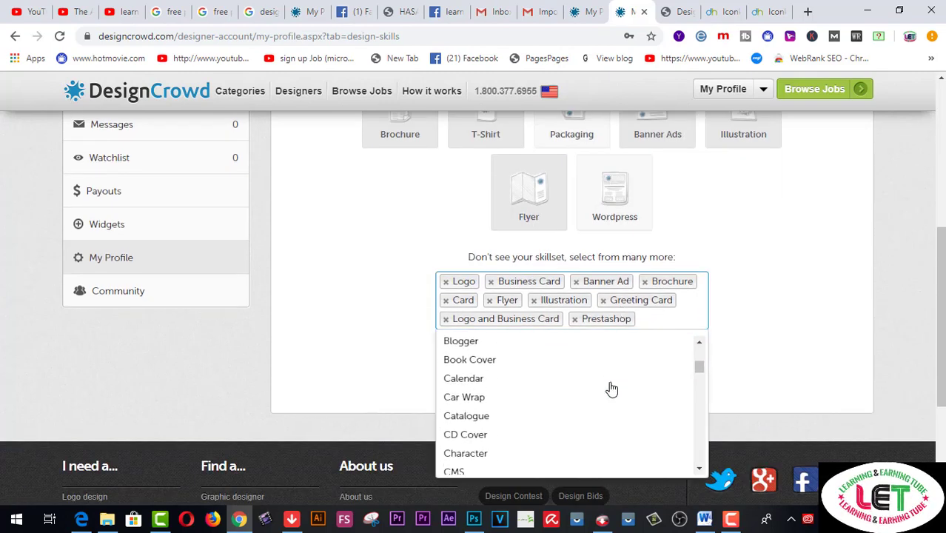
pyautogui.scroll(-3, 612, 389)
pyautogui.scroll(4, 612, 389)
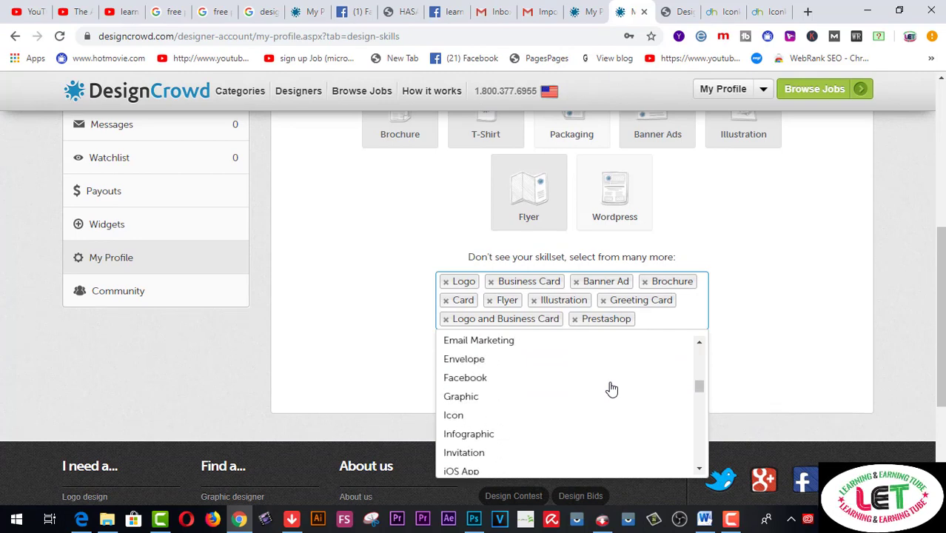
pyautogui.scroll(-4, 611, 388)
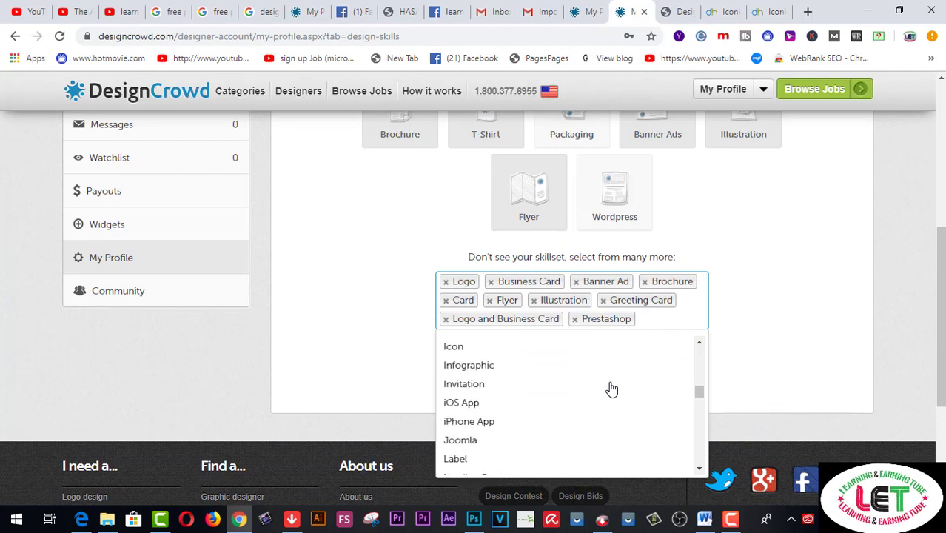
pyautogui.scroll(-4, 611, 388)
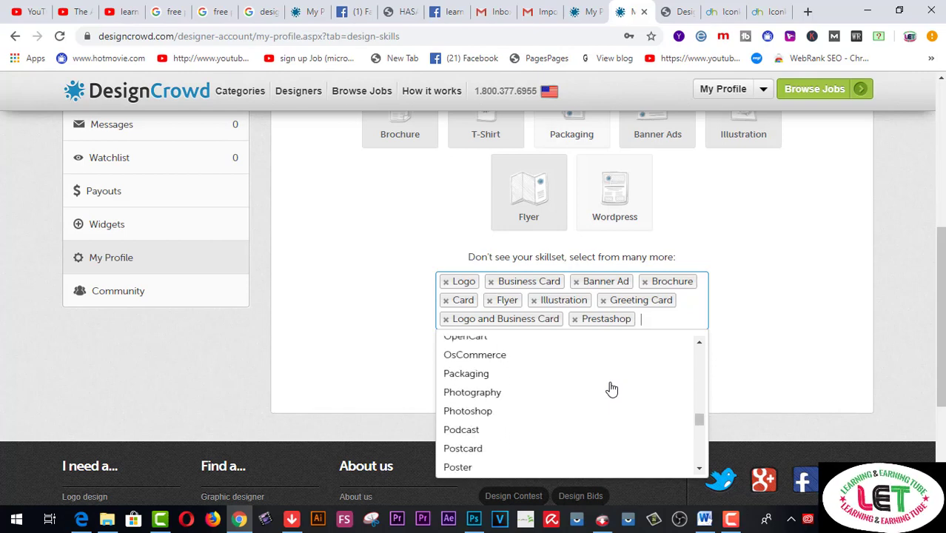
pyautogui.scroll(-4, 612, 388)
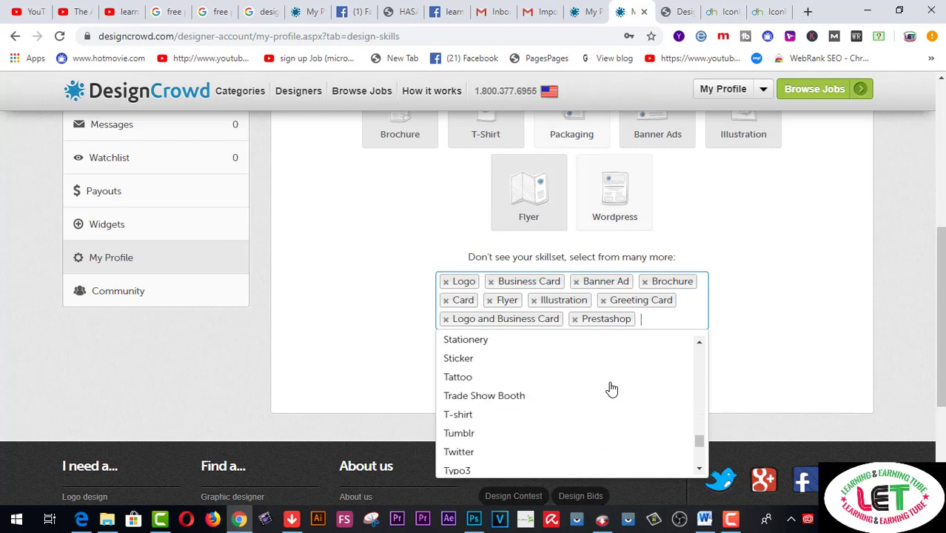
pyautogui.scroll(-2, 608, 388)
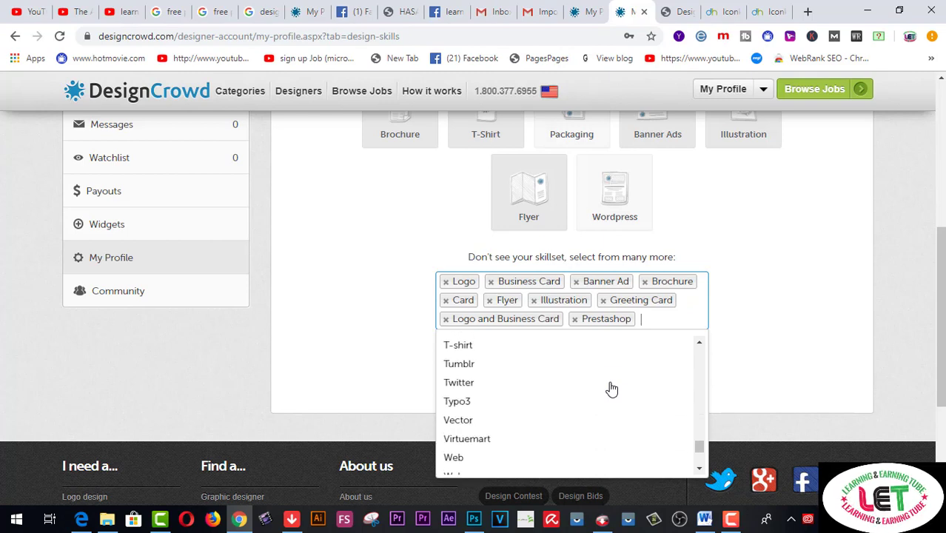
pyautogui.click(524, 352)
pyautogui.click(700, 317)
pyautogui.scroll(-2, 700, 316)
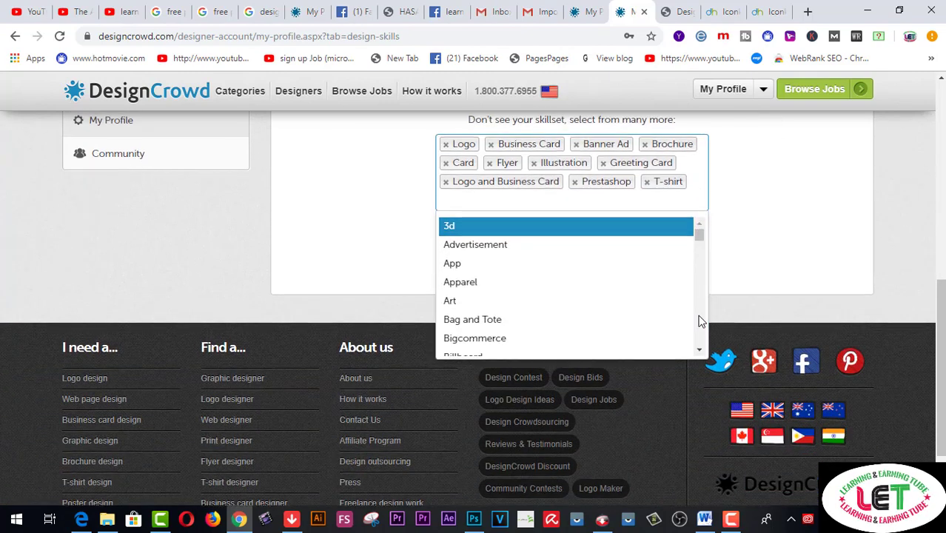
pyautogui.scroll(-3, 648, 306)
pyautogui.scroll(-5, 649, 307)
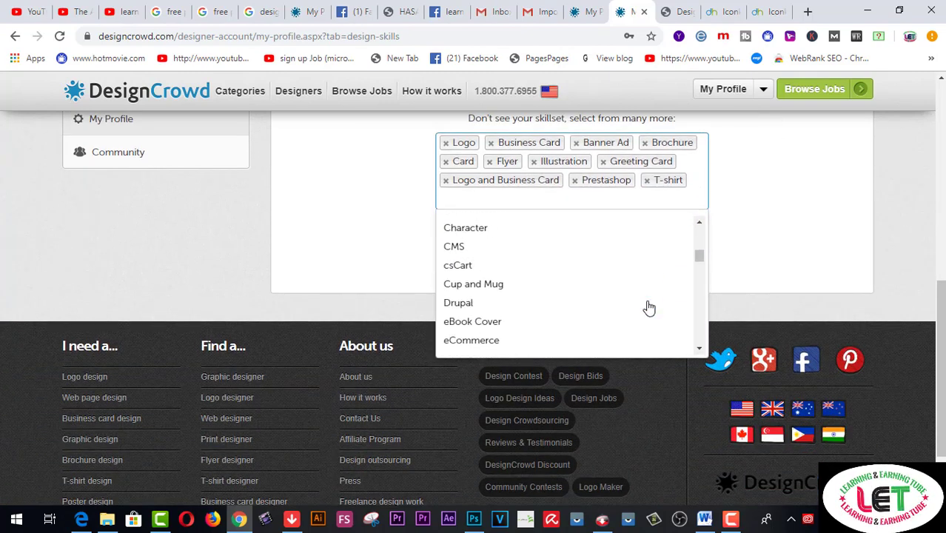
pyautogui.scroll(-5, 648, 306)
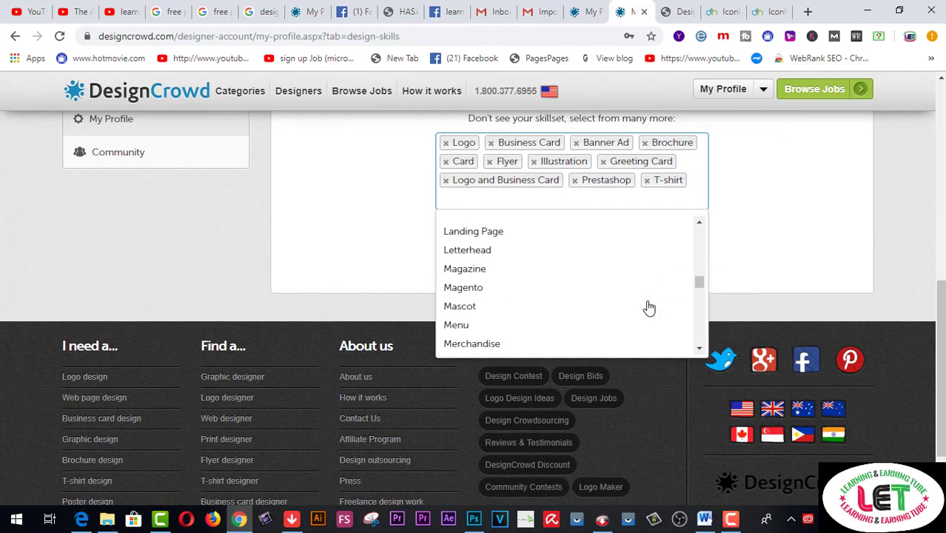
pyautogui.scroll(-5, 648, 306)
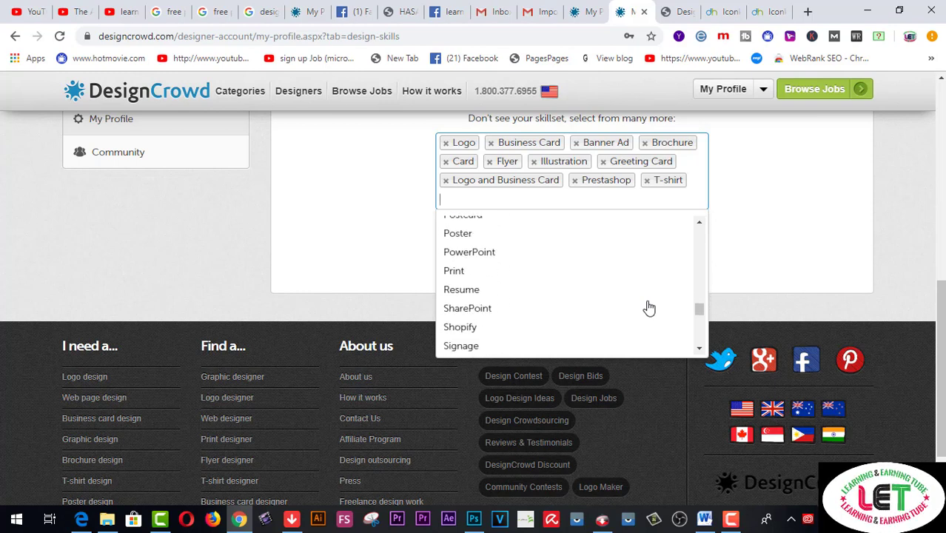
pyautogui.scroll(-4, 648, 306)
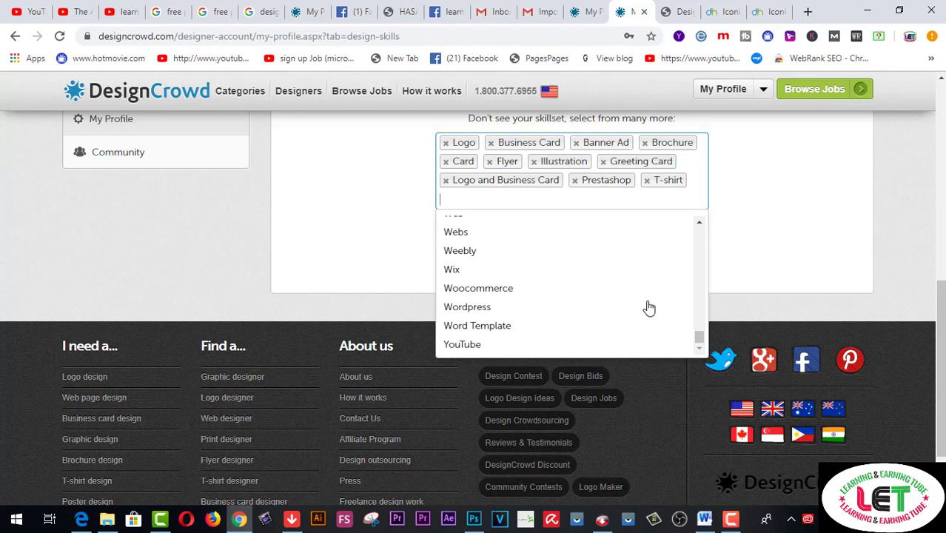
pyautogui.click(614, 344)
pyautogui.scroll(1, 644, 302)
pyautogui.scroll(1, 688, 340)
pyautogui.scroll(1, 715, 383)
pyautogui.scroll(1, 715, 383)
pyautogui.scroll(-4, 715, 383)
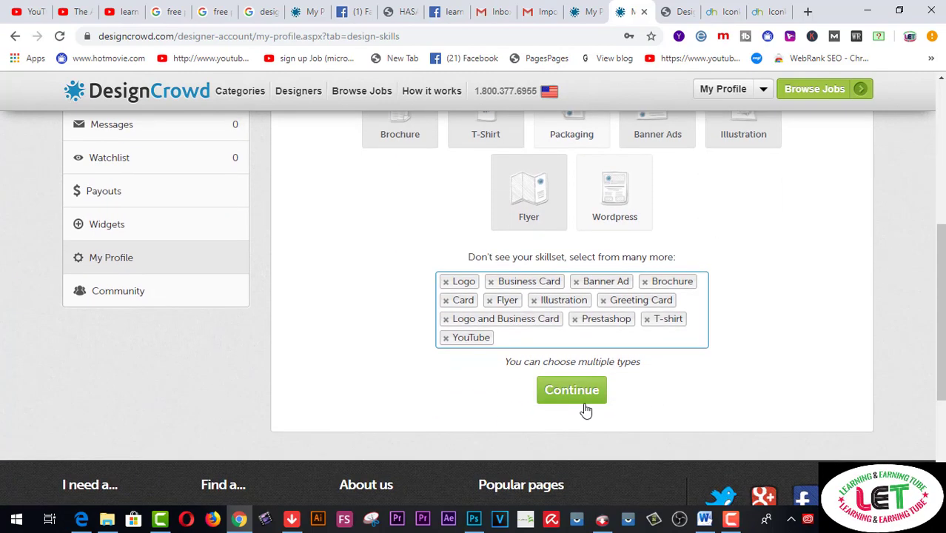
# Save the chosen design skills, open the Public Profile form, and go to the YouTube channel tab
pyautogui.click(576, 400)
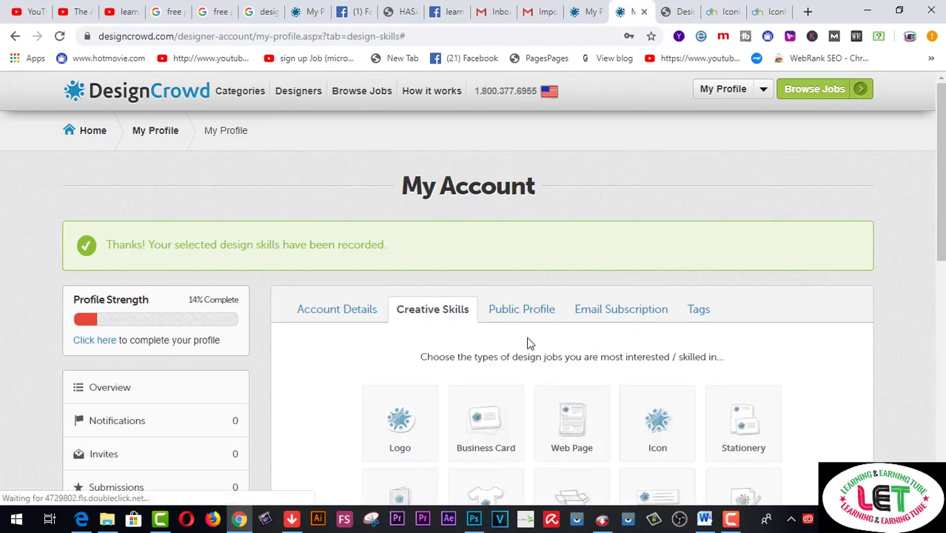
pyautogui.click(525, 312)
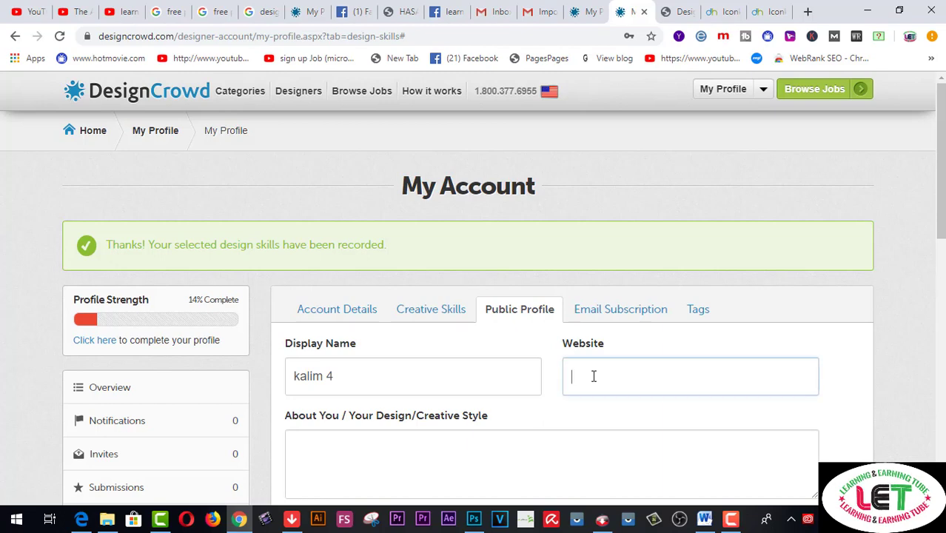
pyautogui.scroll(-1, 594, 376)
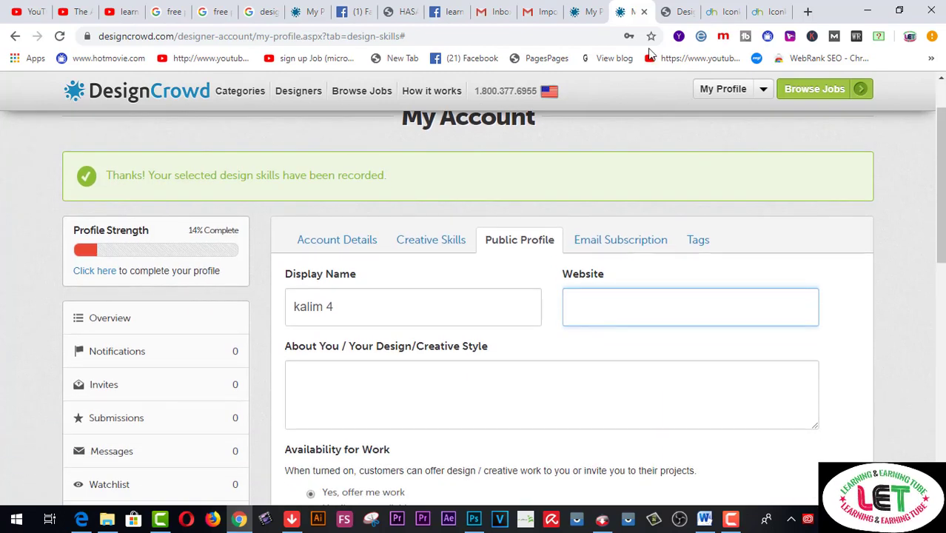
pyautogui.click(125, 16)
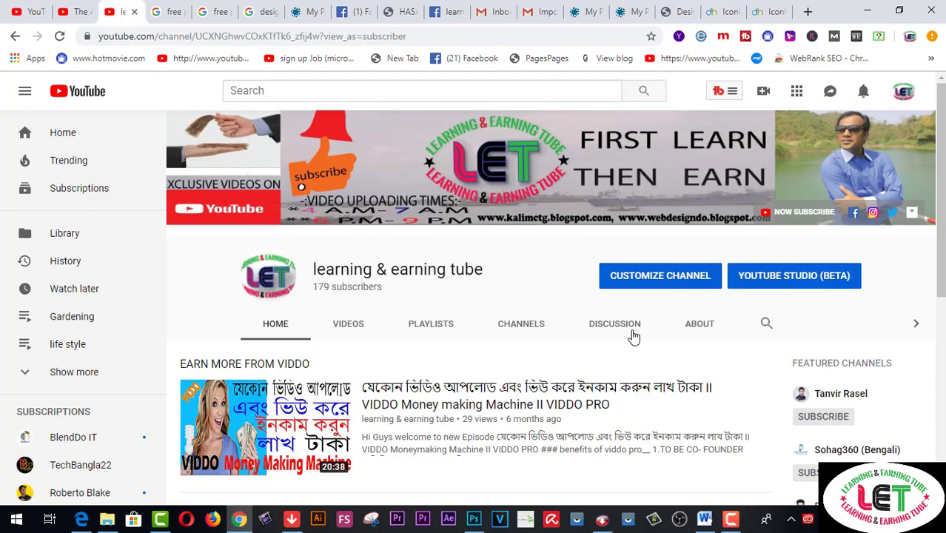
# On the channel's About page, open the webdesigndo.blogspot.com link in a new tab
pyautogui.click(708, 326)
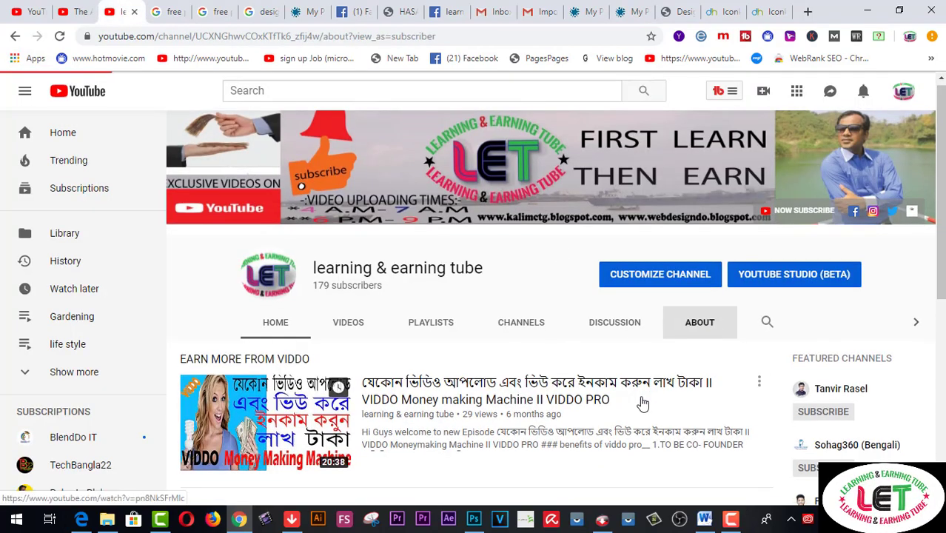
pyautogui.scroll(-4, 579, 395)
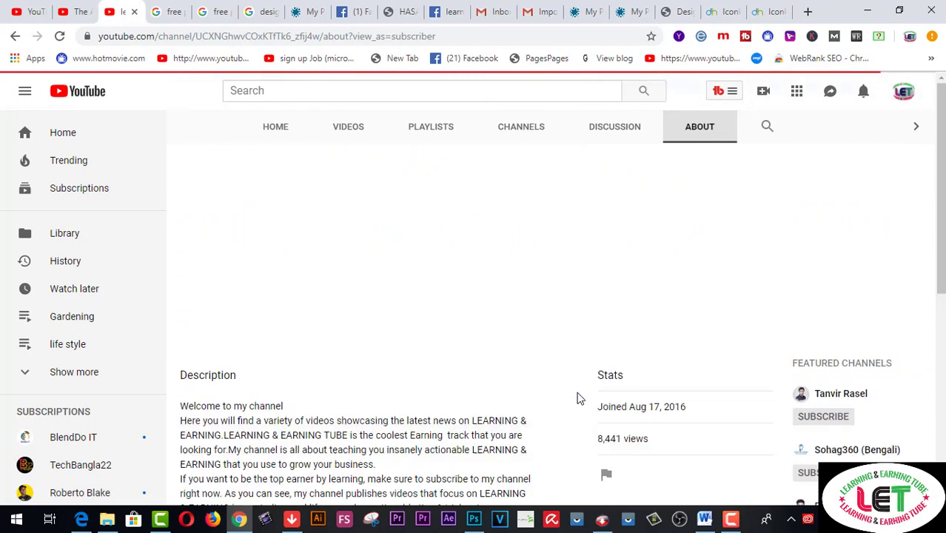
pyautogui.scroll(-3, 580, 398)
pyautogui.scroll(-3, 580, 398)
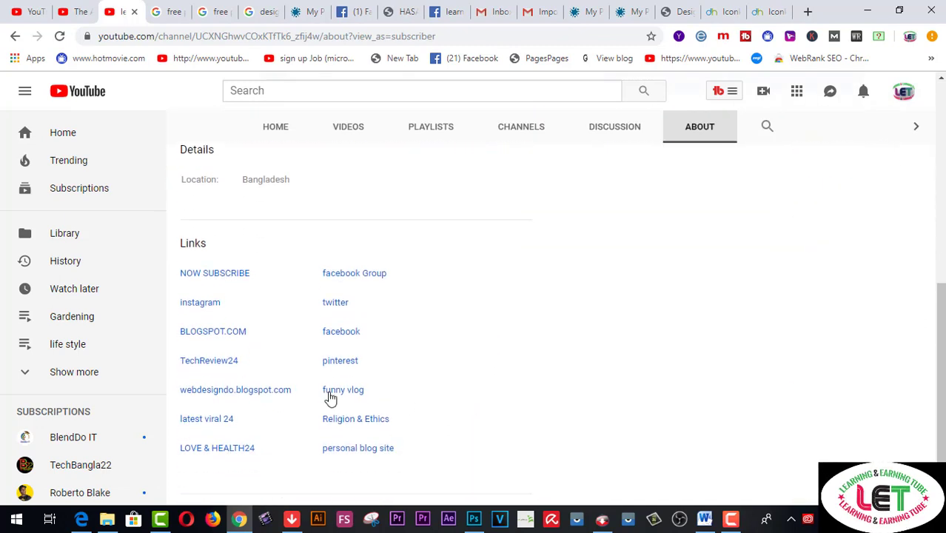
pyautogui.rightClick(258, 394)
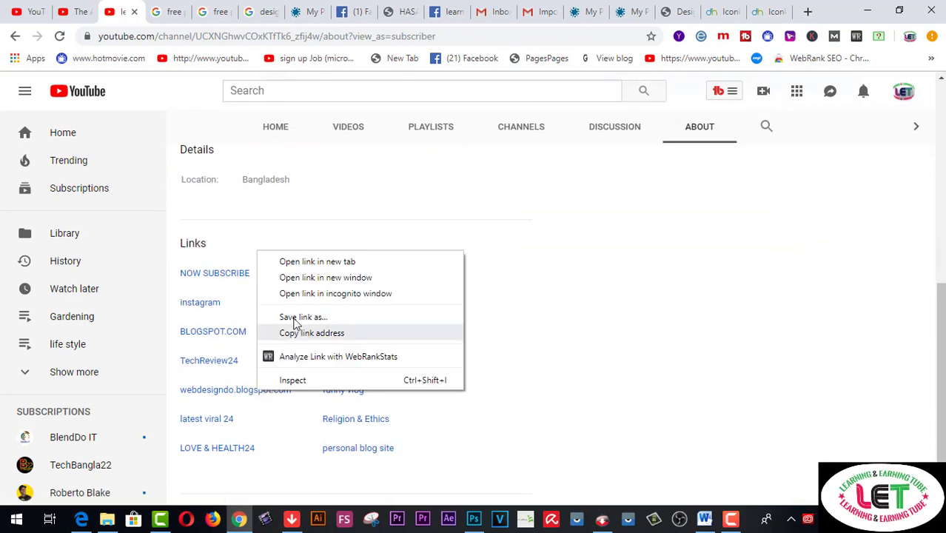
pyautogui.click(239, 390)
pyautogui.rightClick(238, 388)
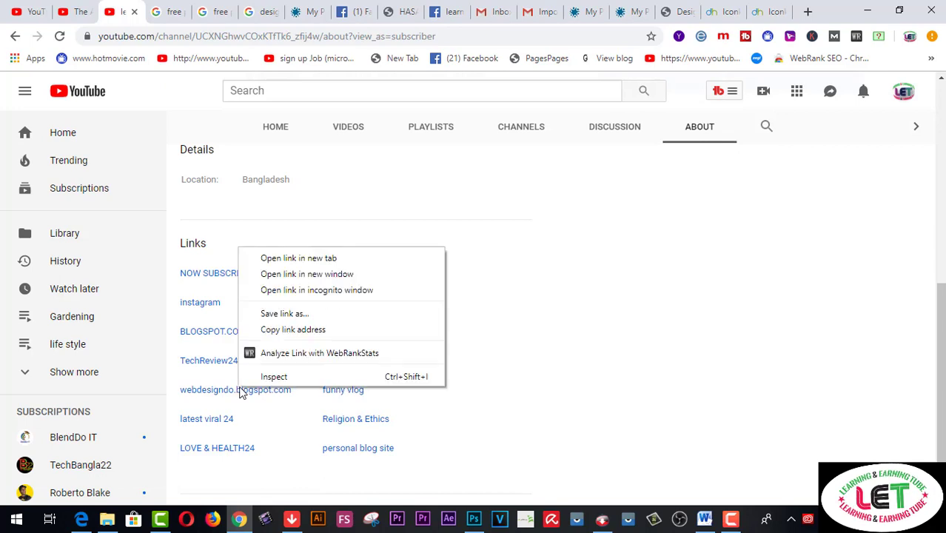
pyautogui.click(270, 261)
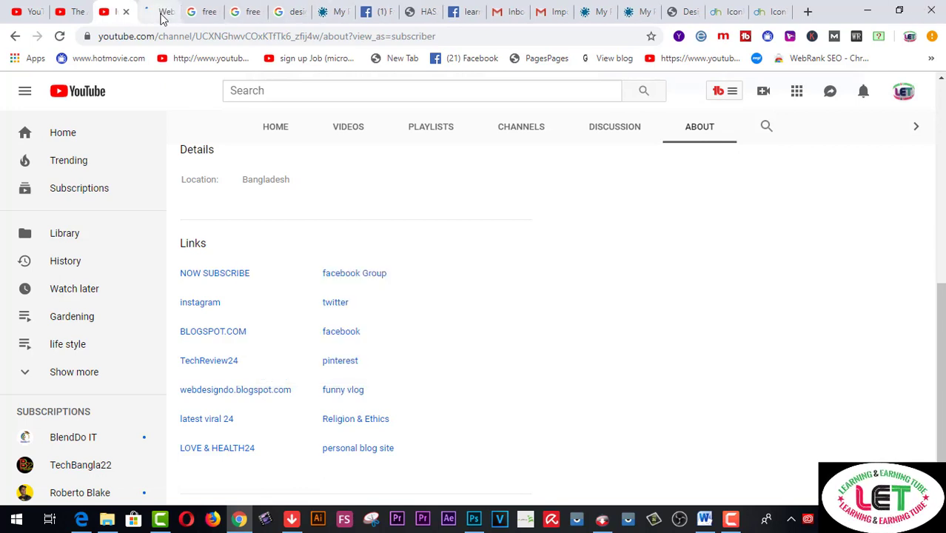
# Copy the blog's web address and return to the DesignCrowd profile
pyautogui.click(162, 17)
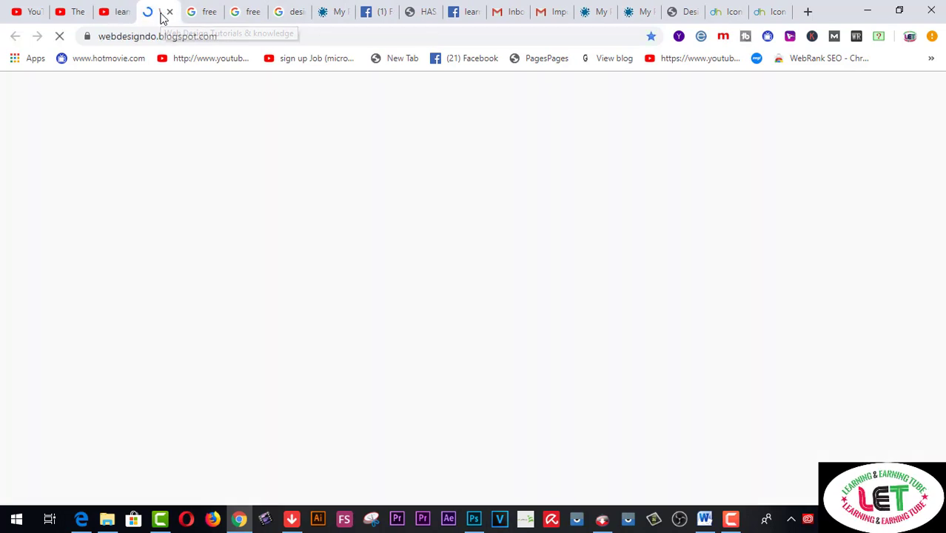
pyautogui.click(234, 35)
pyautogui.rightClick(235, 35)
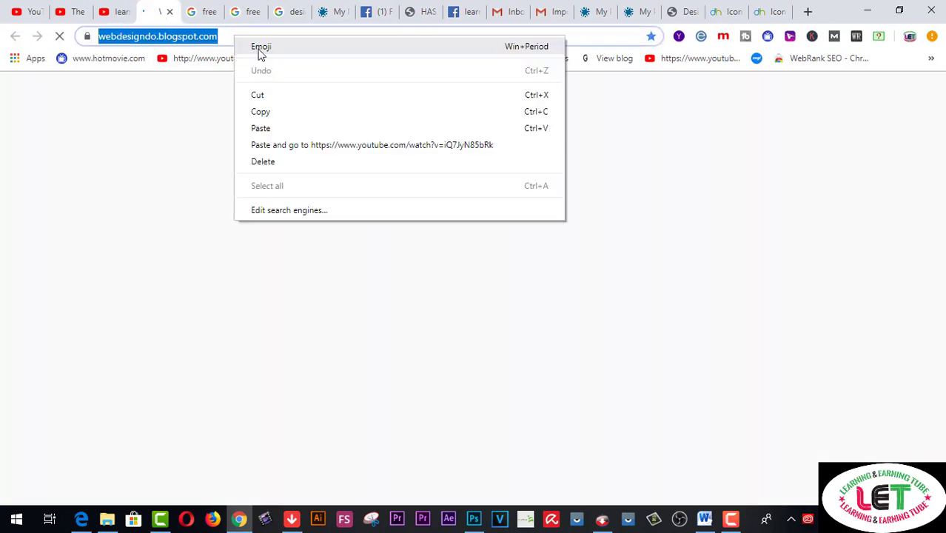
pyautogui.click(261, 107)
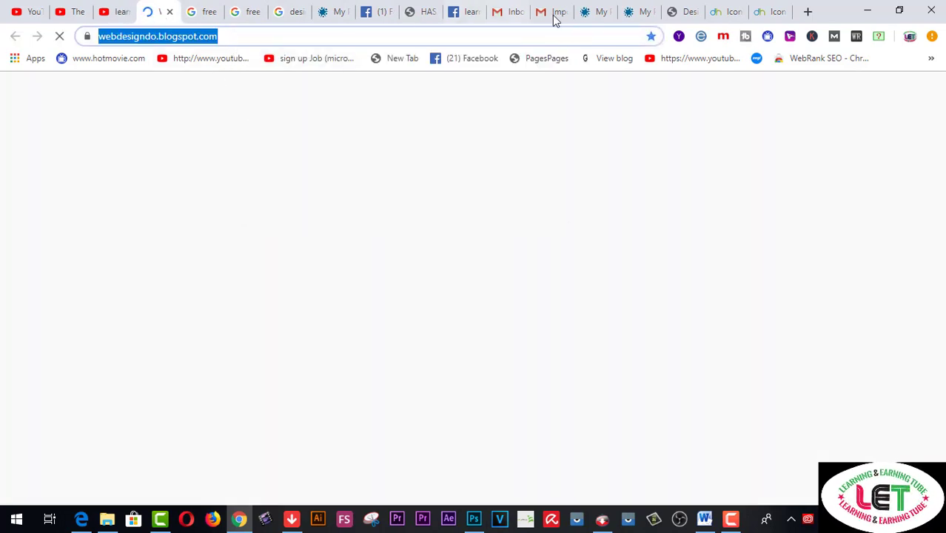
pyautogui.click(637, 15)
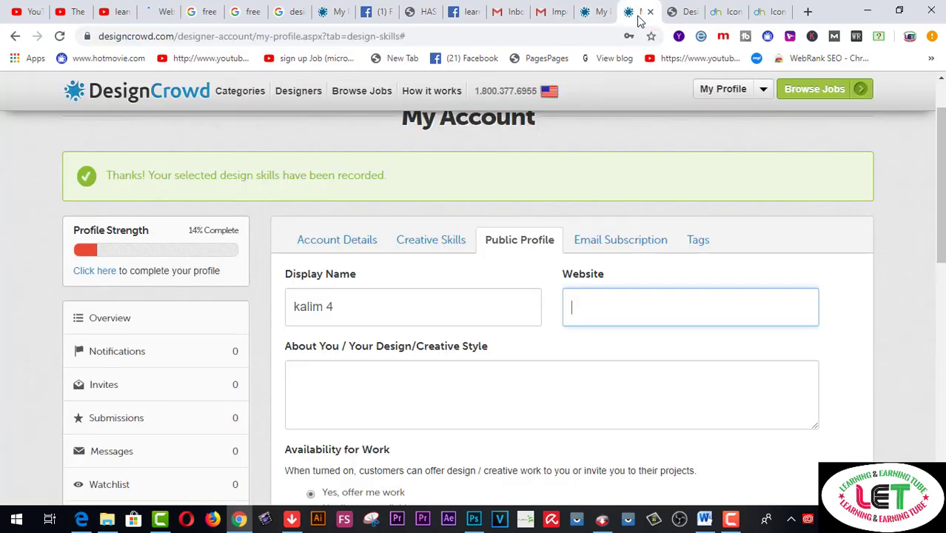
pyautogui.rightClick(572, 309)
pyautogui.click(602, 197)
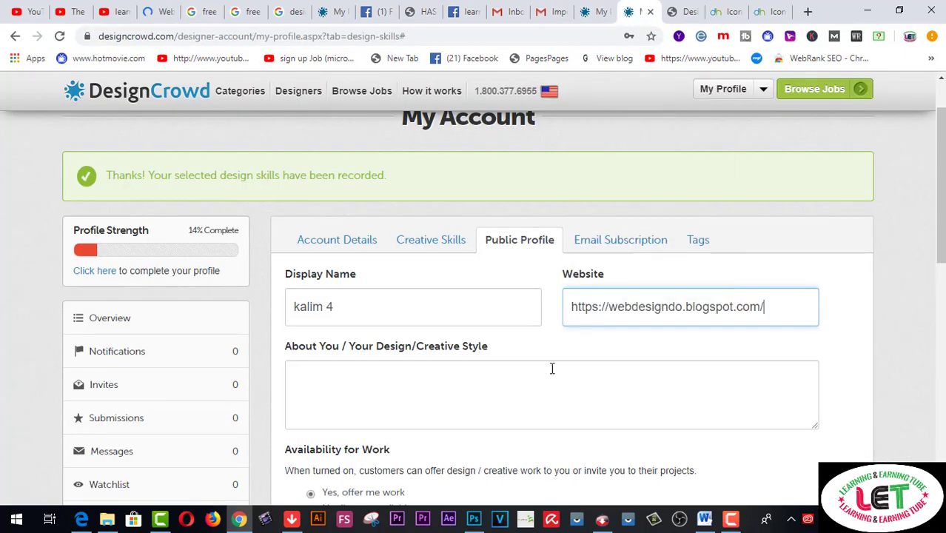
pyautogui.click(332, 390)
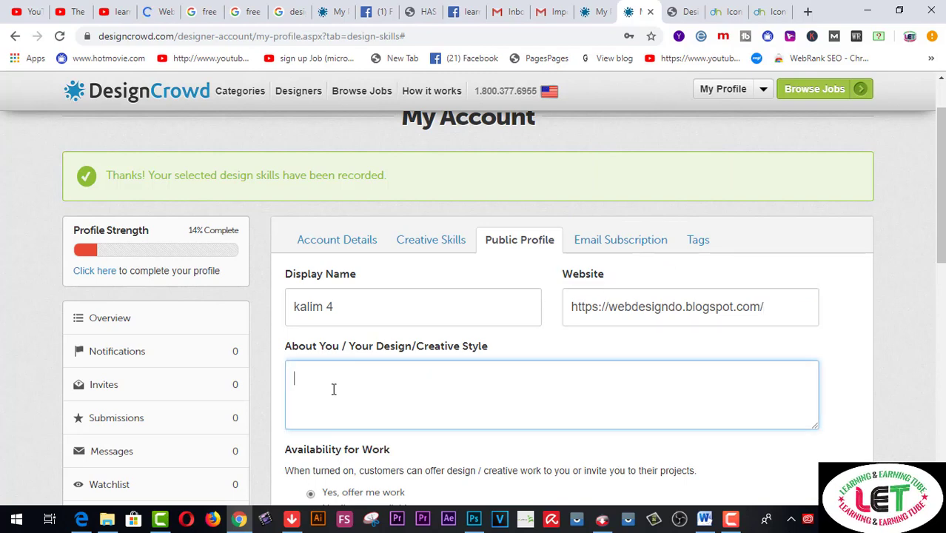
pyautogui.scroll(-1, 347, 380)
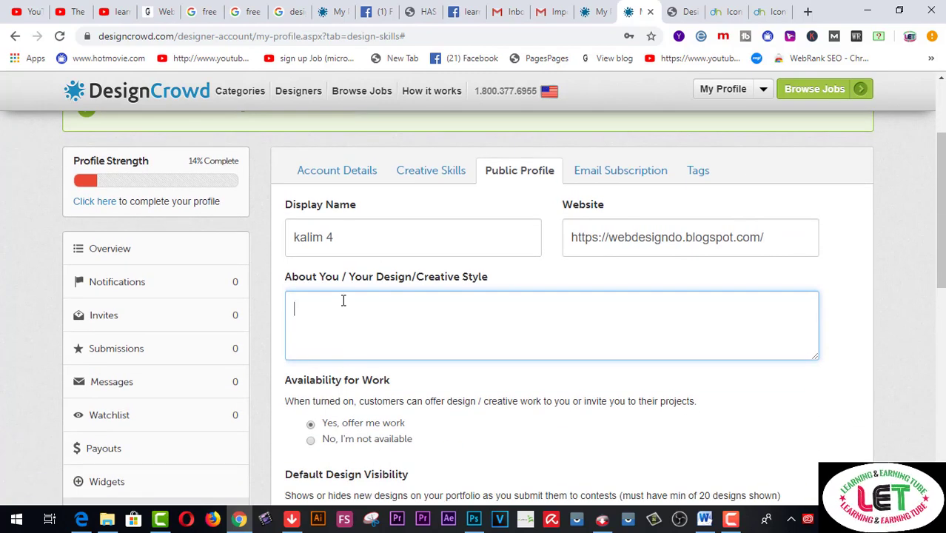
# Start the About You bio with 'Hi,' and an intro line, then paste the prepared self-introduction
pyautogui.write('H')
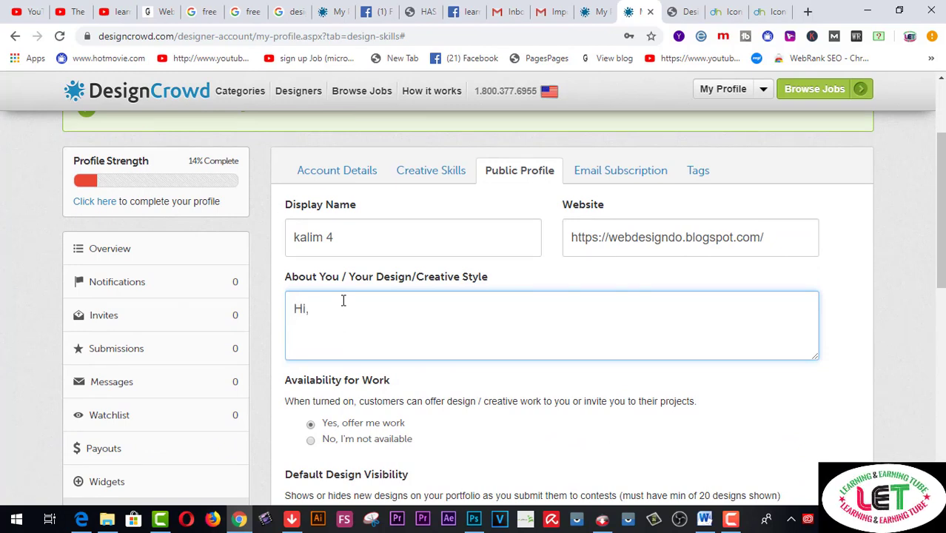
pyautogui.write('i,')
pyautogui.press('Return')
pyautogui.write('I am s')
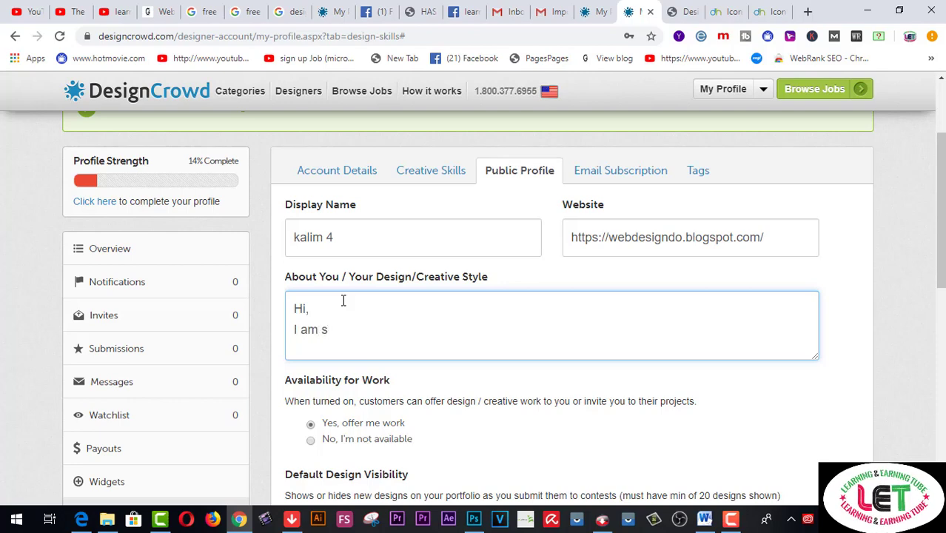
pyautogui.press('BackSpace')
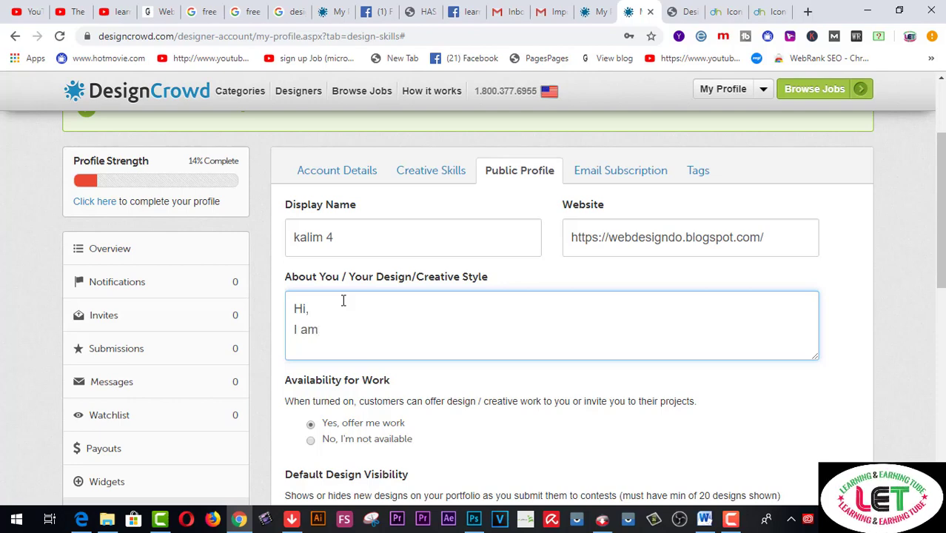
pyautogui.write('not o')
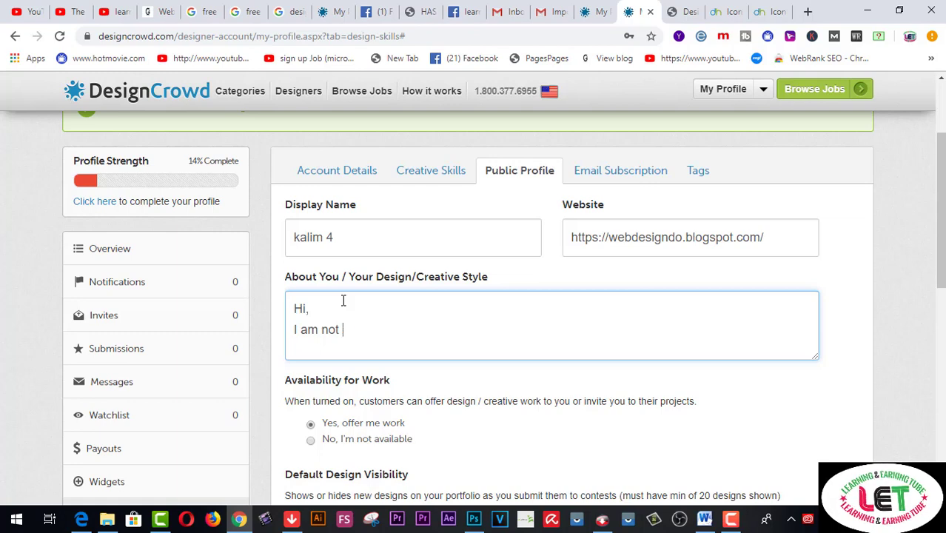
pyautogui.write('a professional Grap')
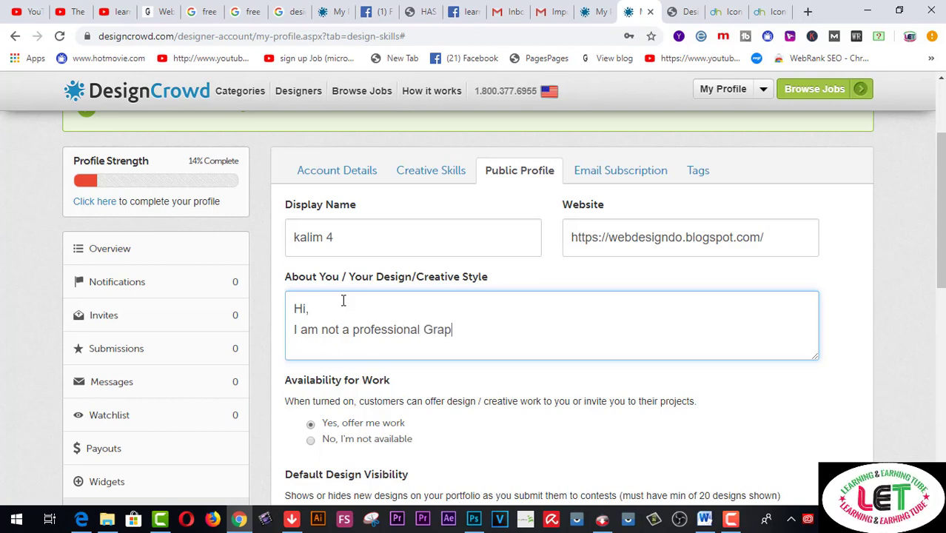
pyautogui.write('hic De')
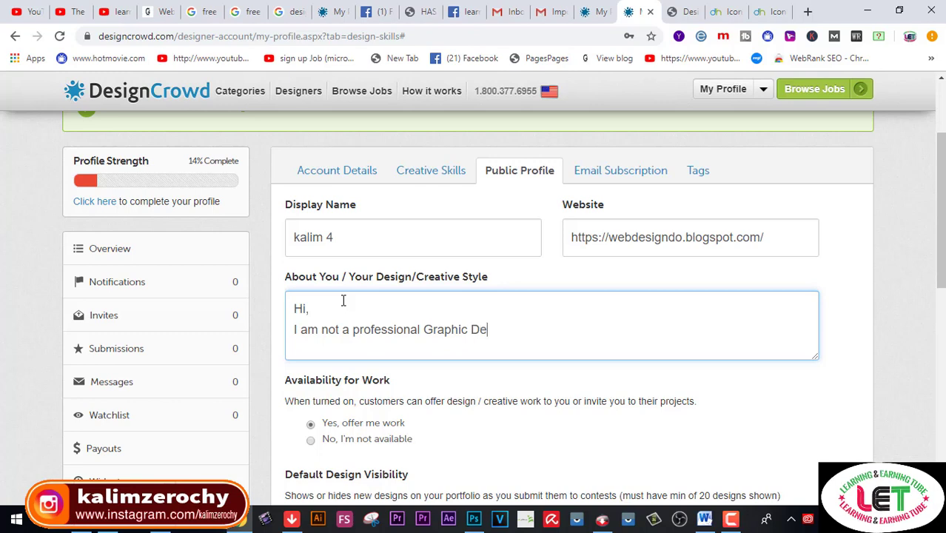
pyautogui.write('signer.')
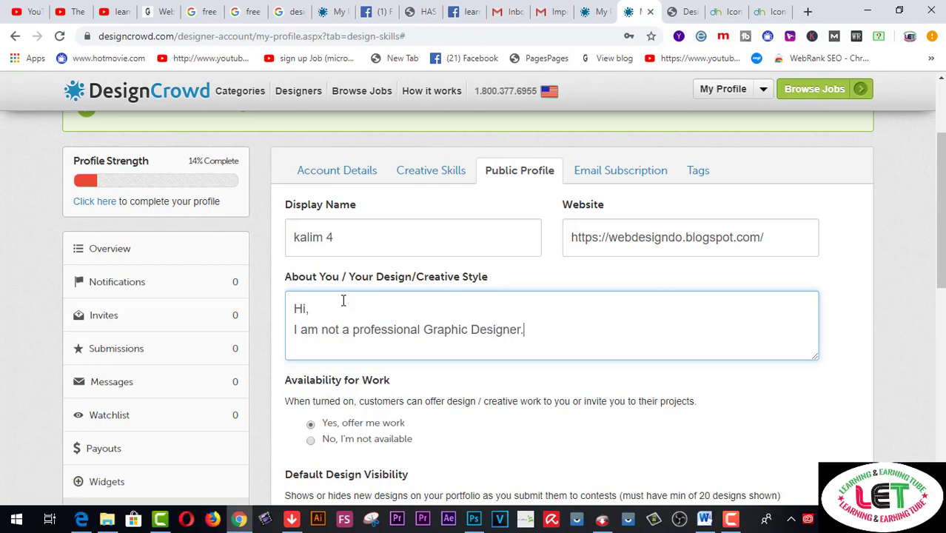
pyautogui.write('I ha')
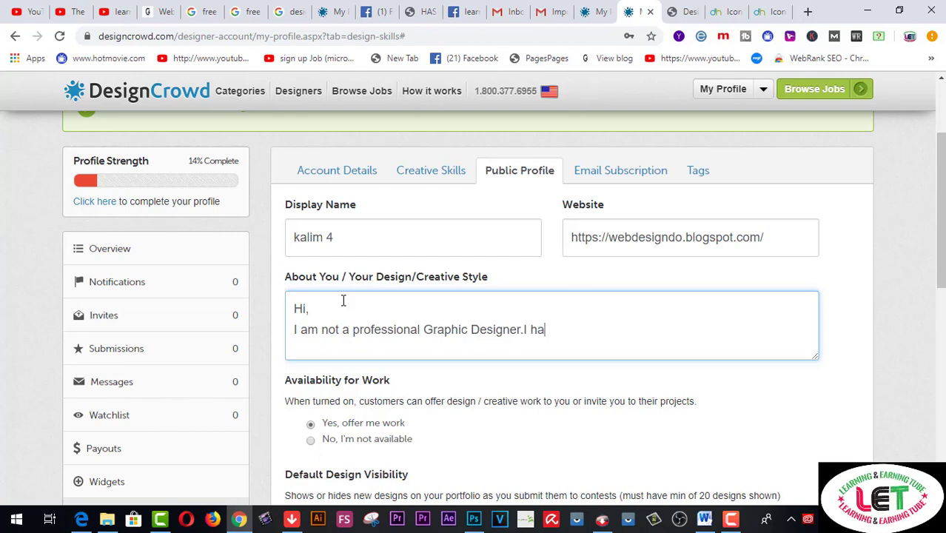
pyautogui.write('ve been')
pyautogui.hotkey('ctrl', 'v')
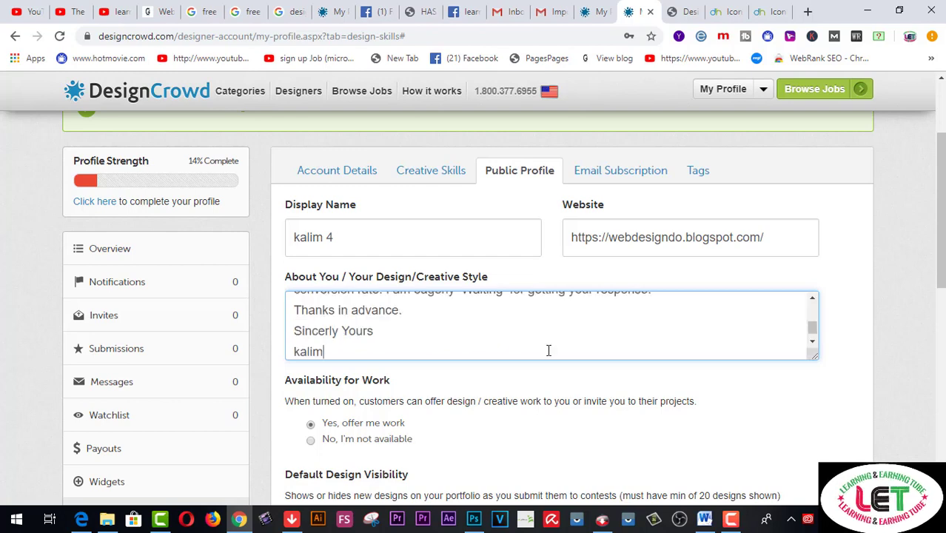
pyautogui.scroll(-1, 549, 349)
# Keep Default Design Visibility set to Show new designs
pyautogui.scroll(-1, 548, 350)
pyautogui.scroll(1, 555, 273)
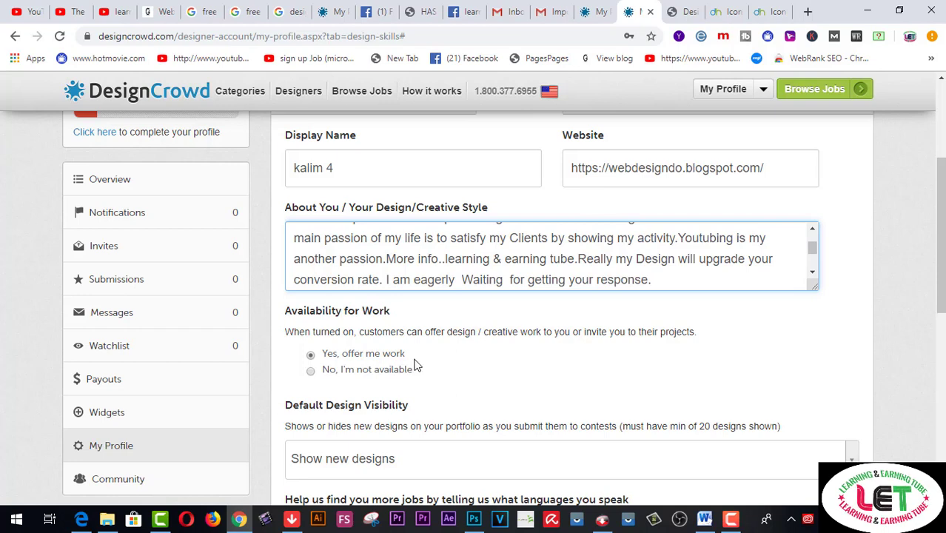
pyautogui.scroll(-1, 418, 366)
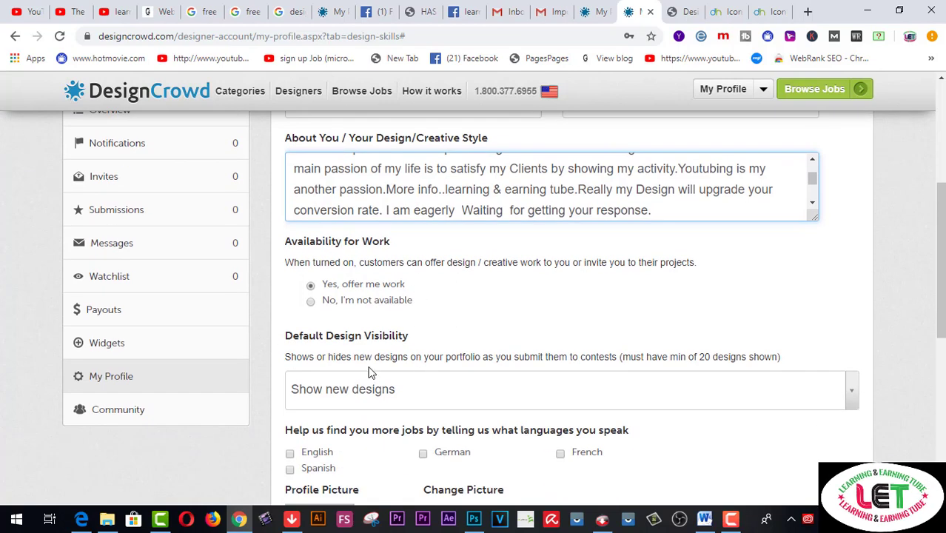
pyautogui.scroll(-1, 431, 391)
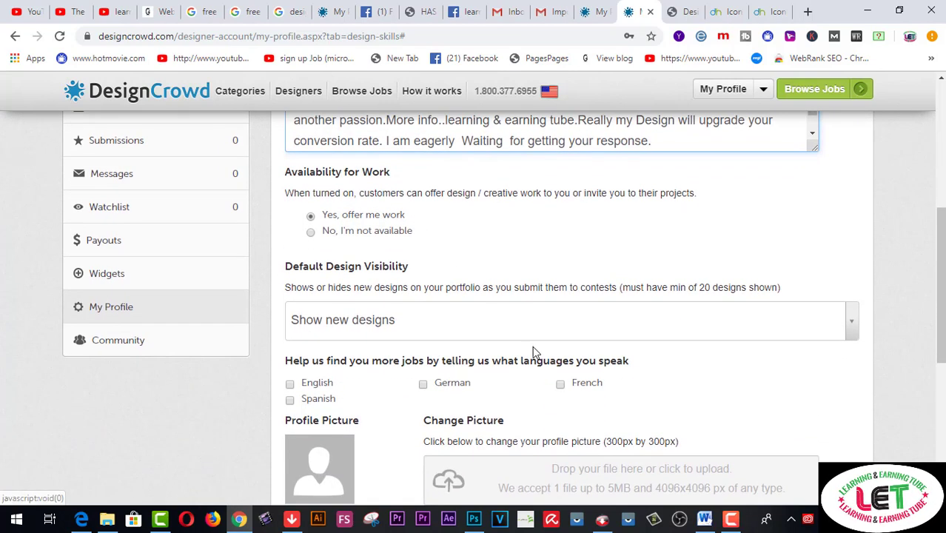
pyautogui.click(853, 324)
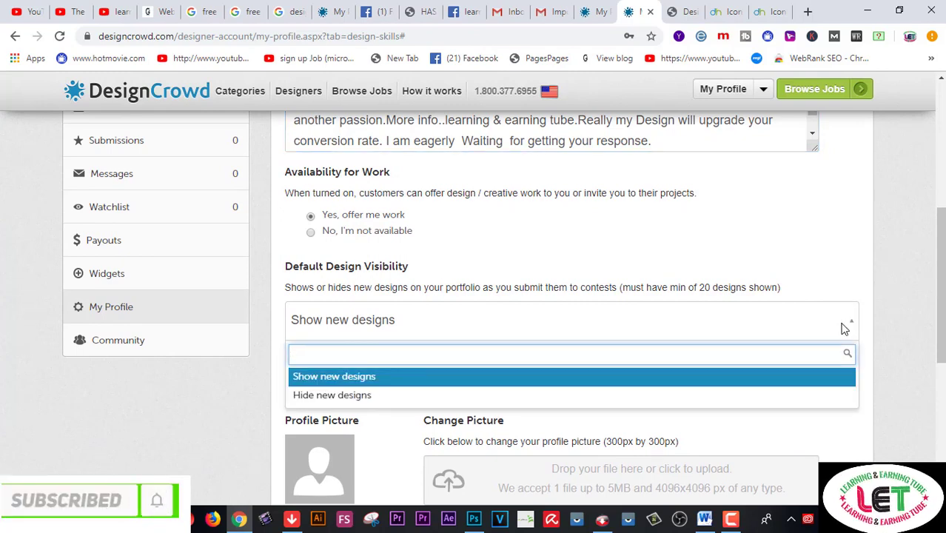
pyautogui.click(389, 382)
# Tick English as a language spoken
pyautogui.scroll(-1, 443, 363)
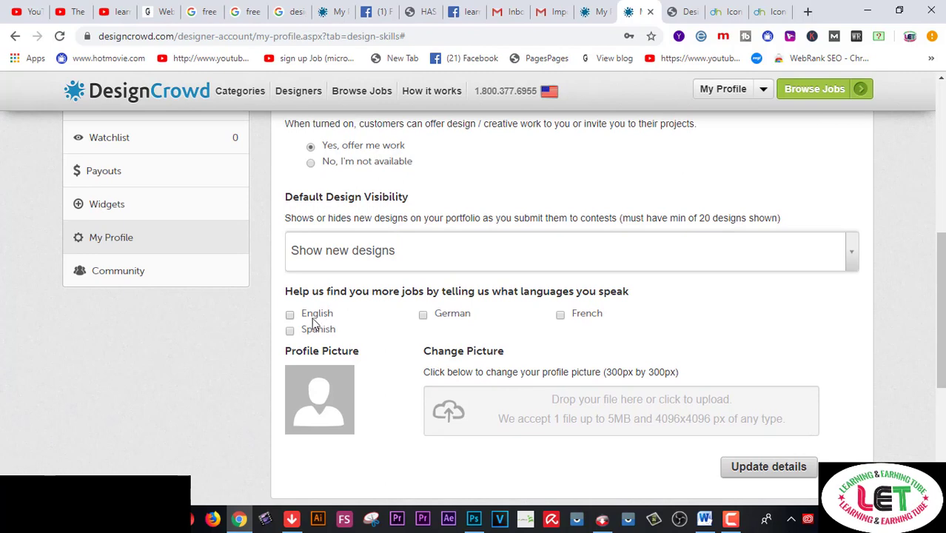
pyautogui.click(290, 317)
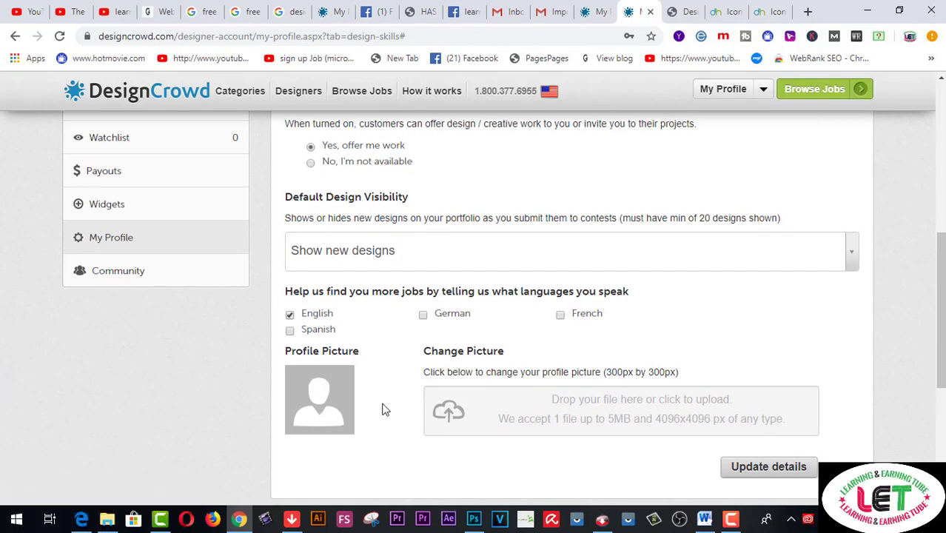
pyautogui.scroll(-1, 617, 437)
pyautogui.scroll(-1, 616, 429)
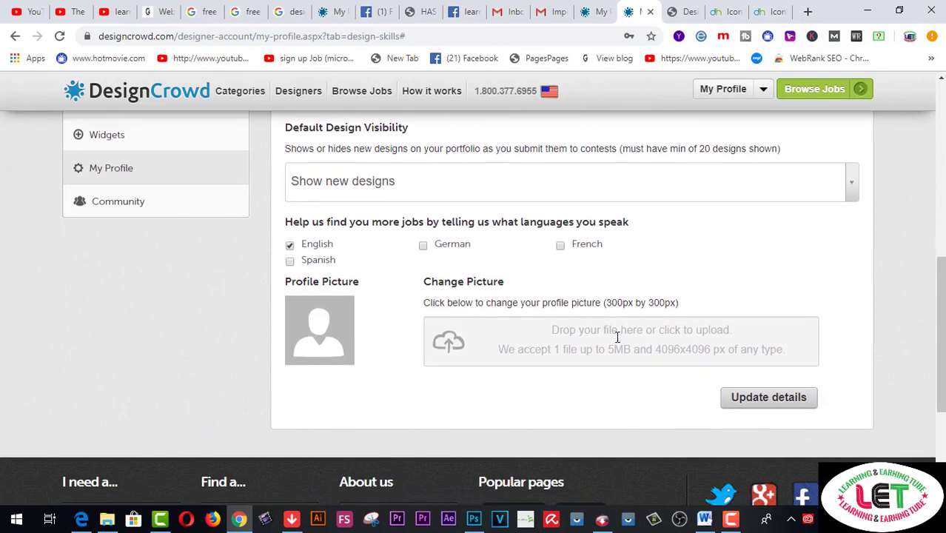
pyautogui.click(474, 356)
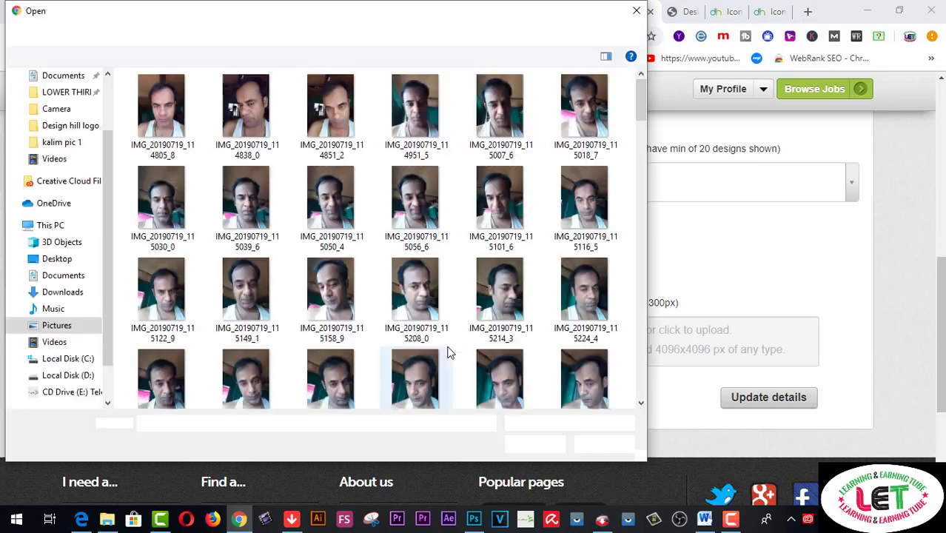
pyautogui.click(636, 11)
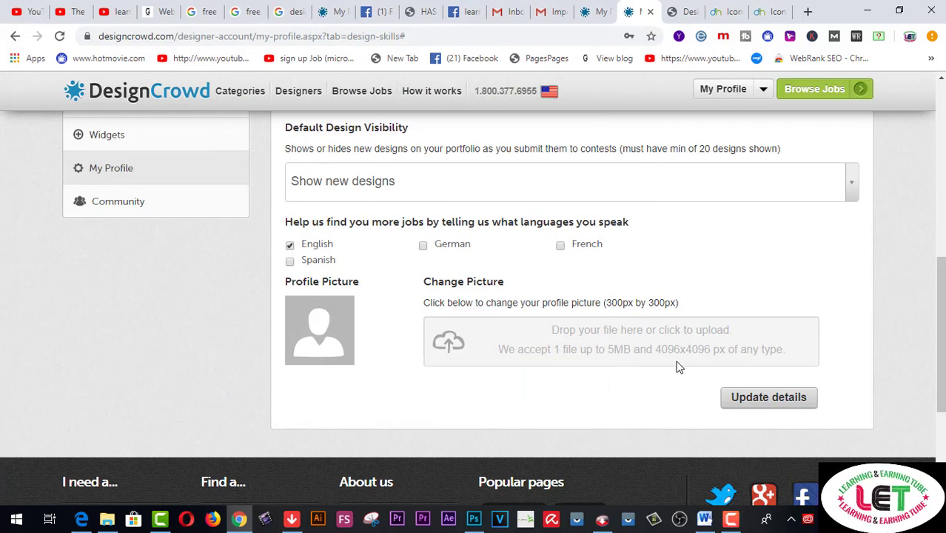
pyautogui.click(239, 518)
pyautogui.moveTo(238, 518)
pyautogui.click(241, 470)
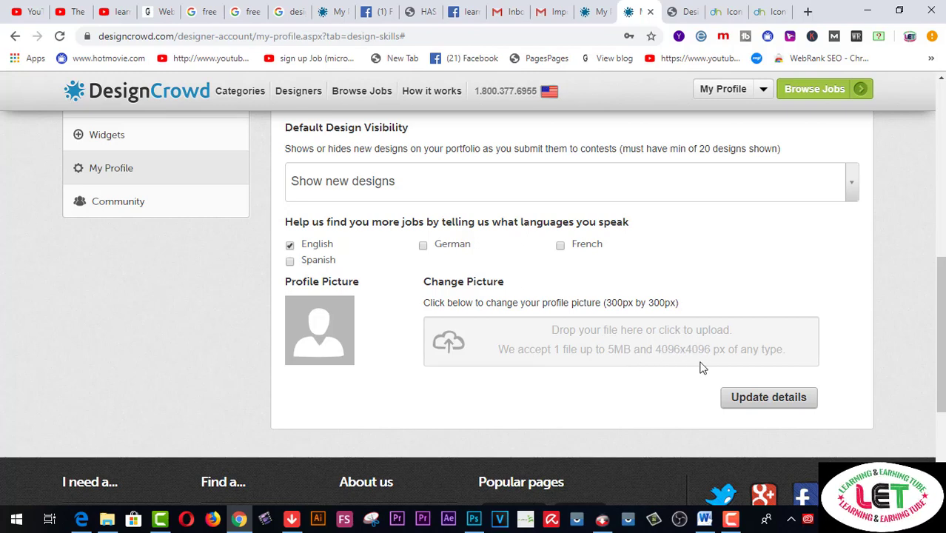
# Resize the dog logo in Image Size to 4096 × 4096 px at 72 pixels/inch
pyautogui.click(473, 520)
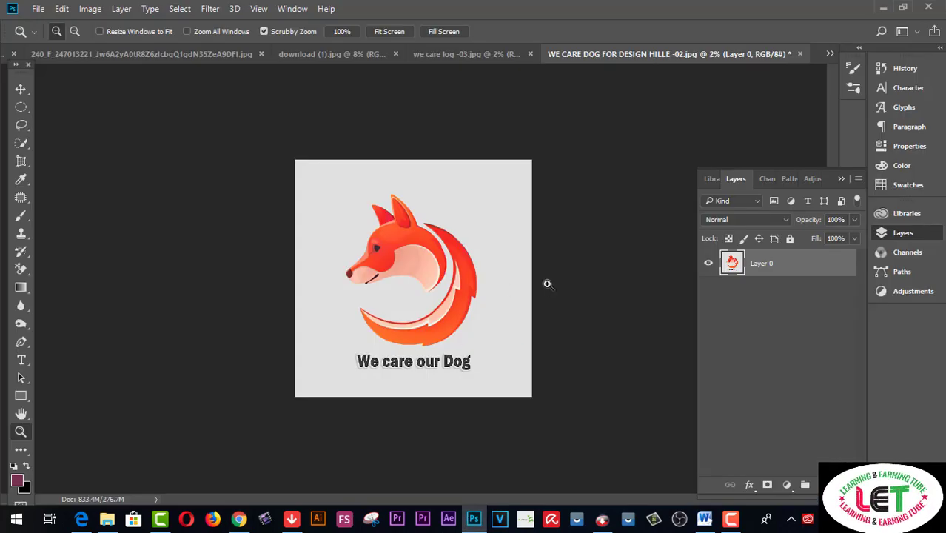
pyautogui.hotkey('ctrl', 'alt', 'i')
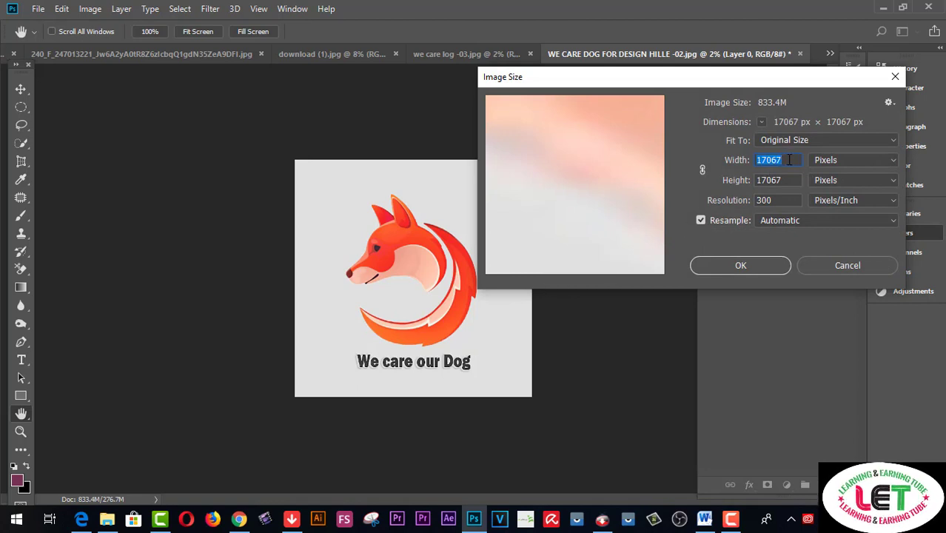
pyautogui.write('4096')
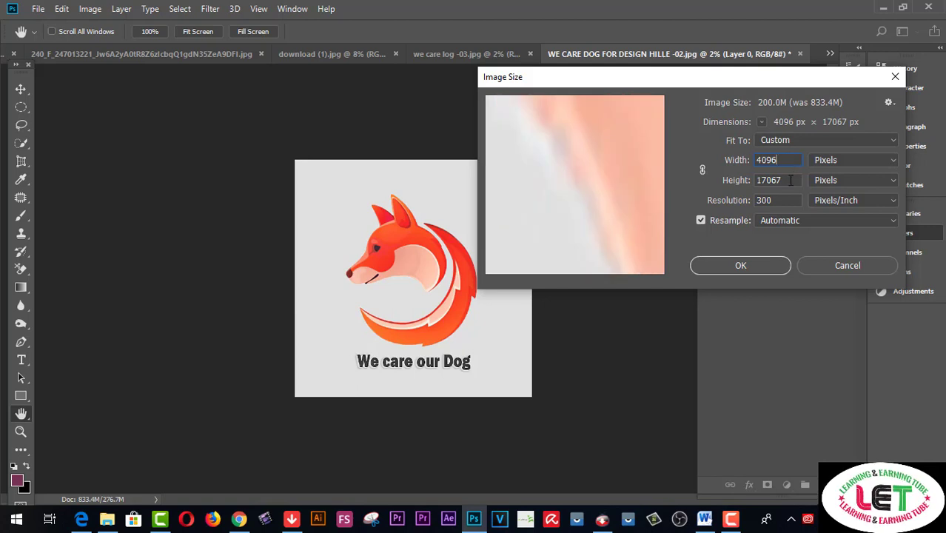
pyautogui.moveTo(791, 180); pyautogui.dragTo(758, 180)
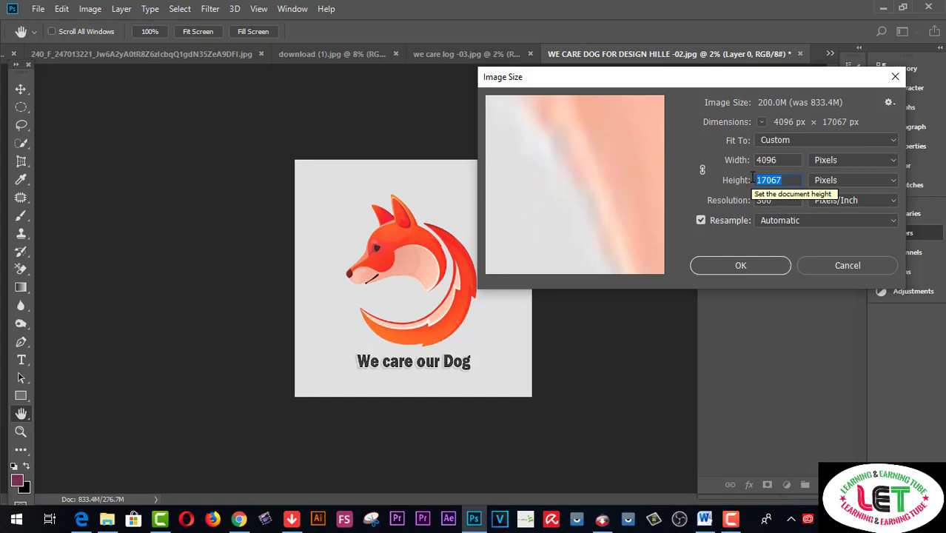
pyautogui.write('4096')
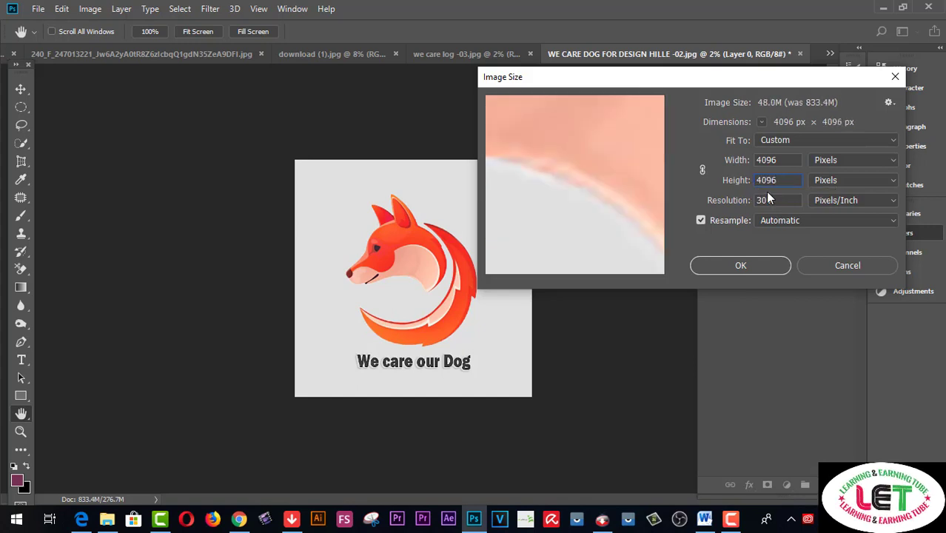
pyautogui.moveTo(774, 200); pyautogui.dragTo(750, 202)
pyautogui.write('7')
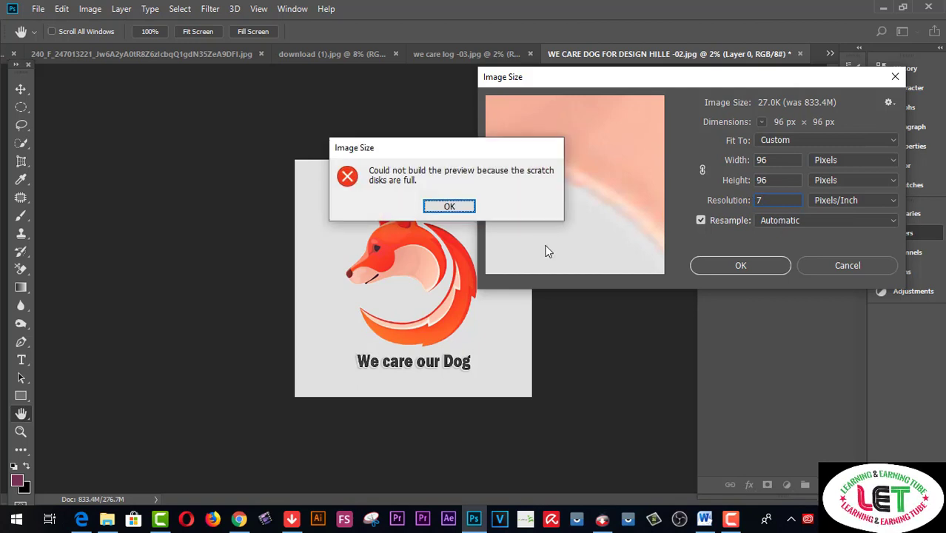
pyautogui.click(450, 206)
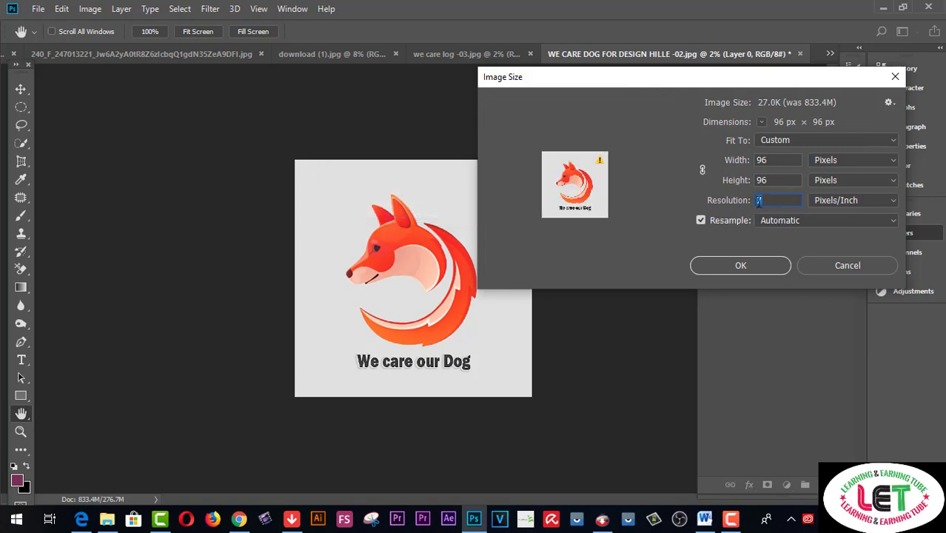
pyautogui.write('72')
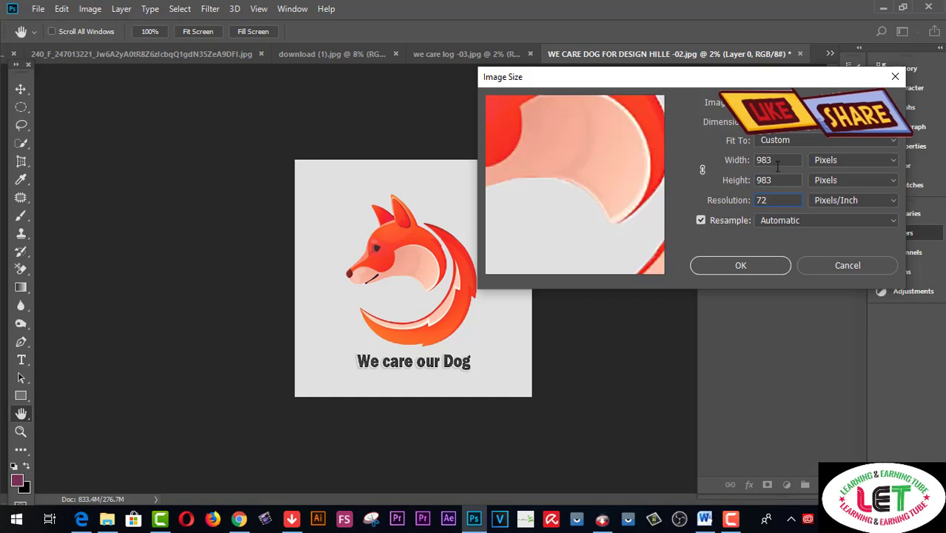
pyautogui.write('4')
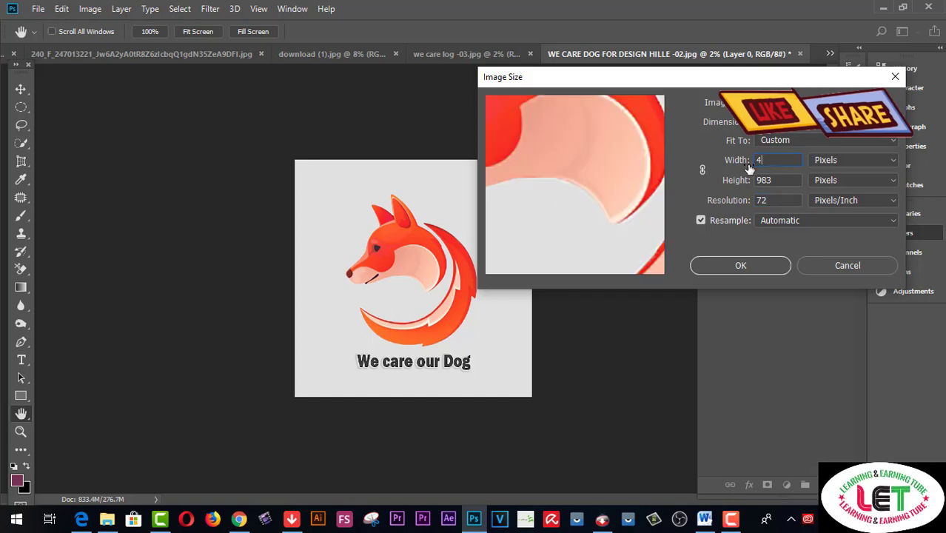
pyautogui.write('0')
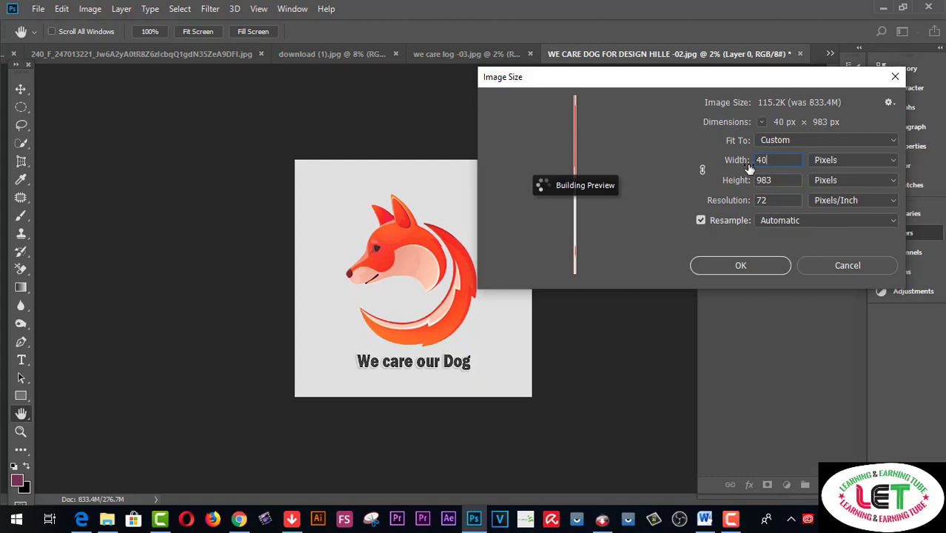
pyautogui.write('96')
pyautogui.press('Tab')
pyautogui.write('4096')
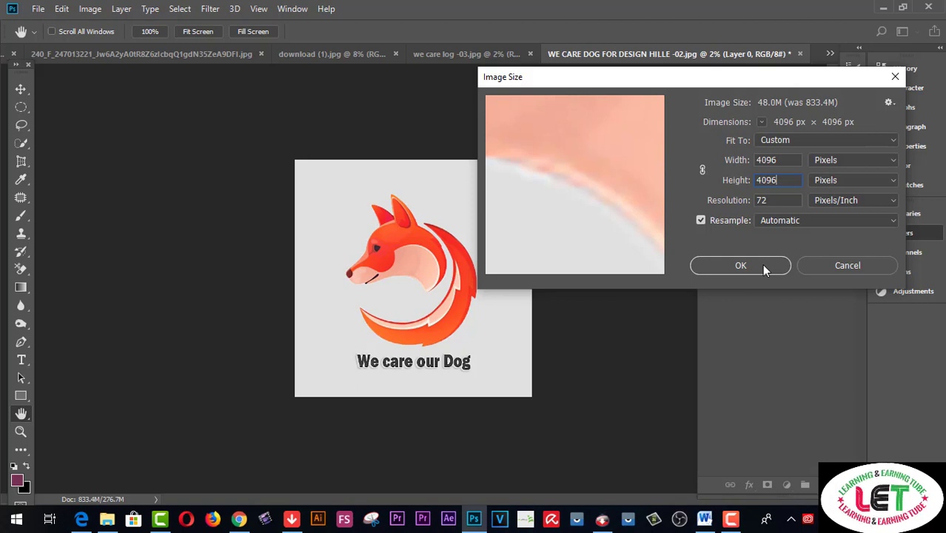
pyautogui.click(756, 271)
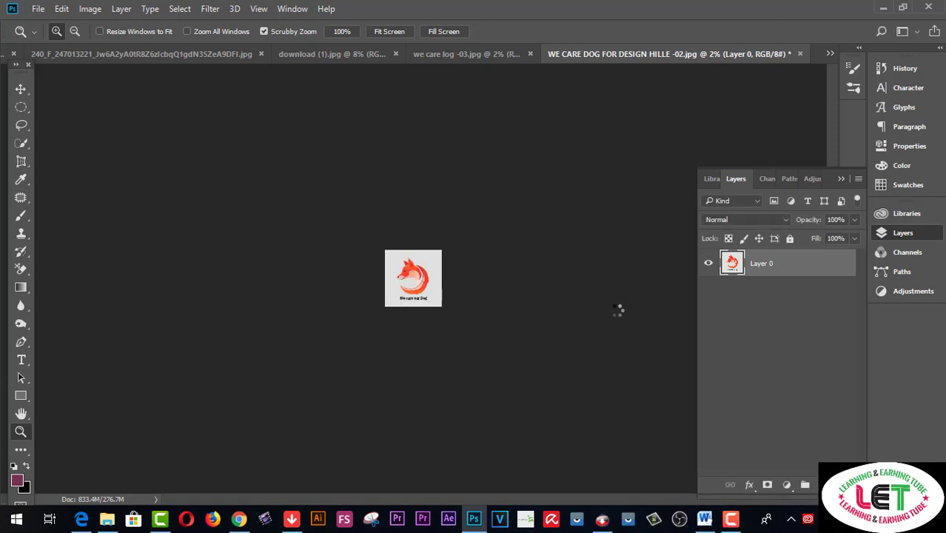
# Zoom in on the resized logo and verify it measures 4096 × 4096 px at 72 pixels/inch
pyautogui.click(480, 323)
pyautogui.click(480, 323)
pyautogui.click(480, 322)
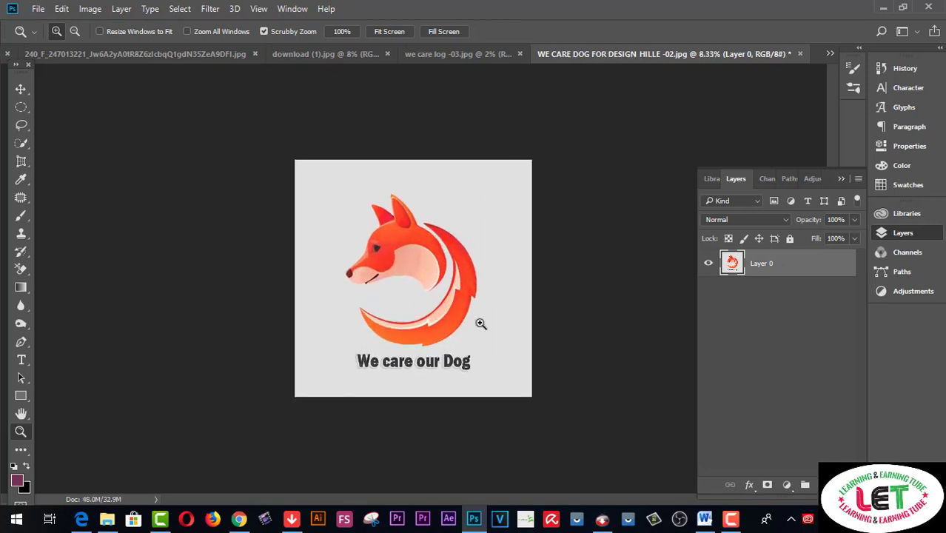
pyautogui.click(480, 322)
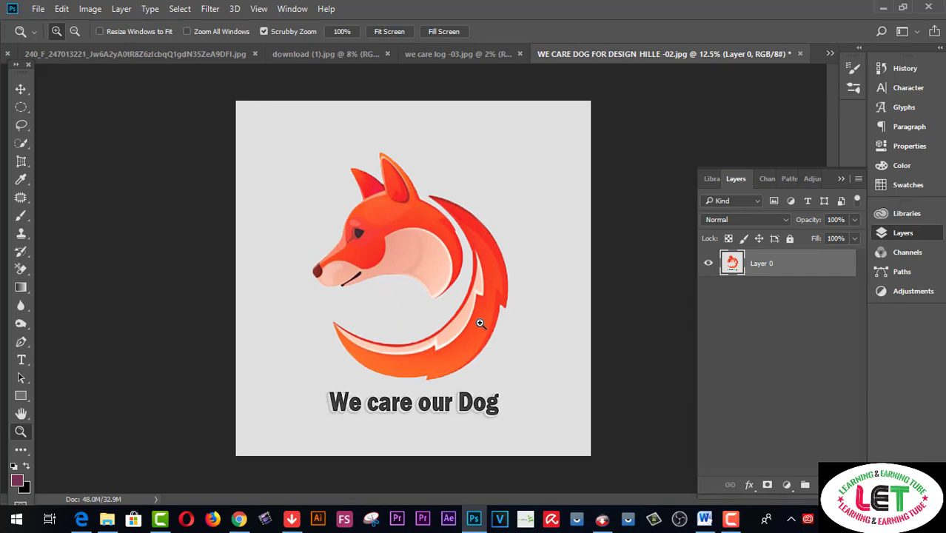
pyautogui.hotkey('ctrl', 'alt', 'i')
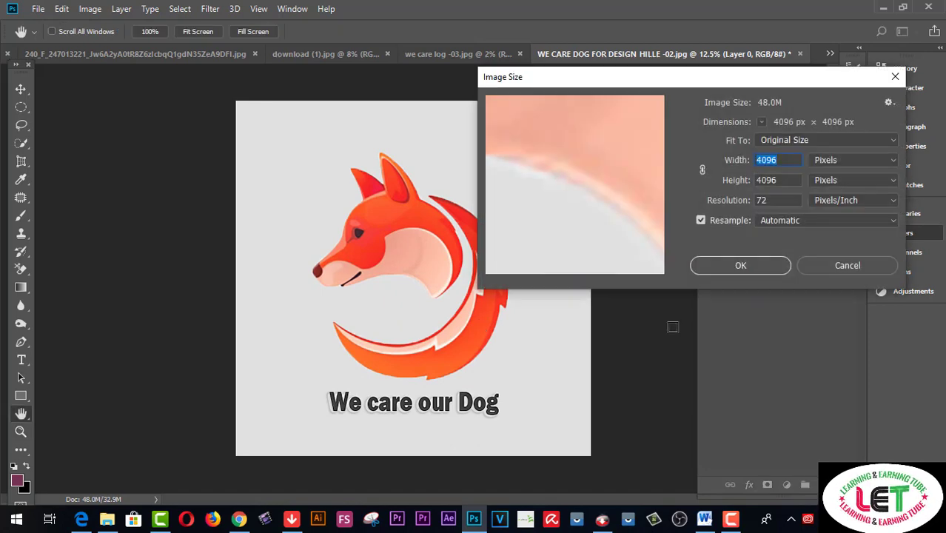
pyautogui.click(844, 264)
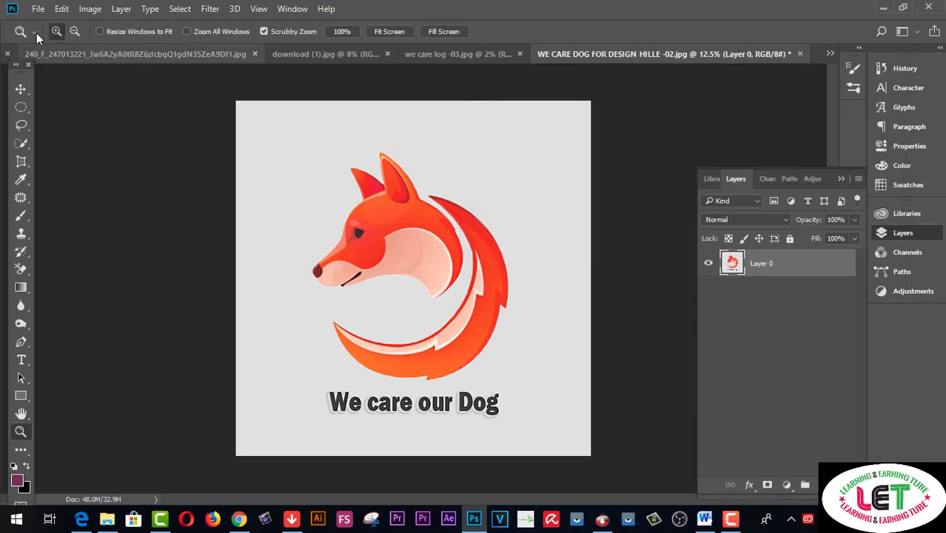
pyautogui.click(38, 9)
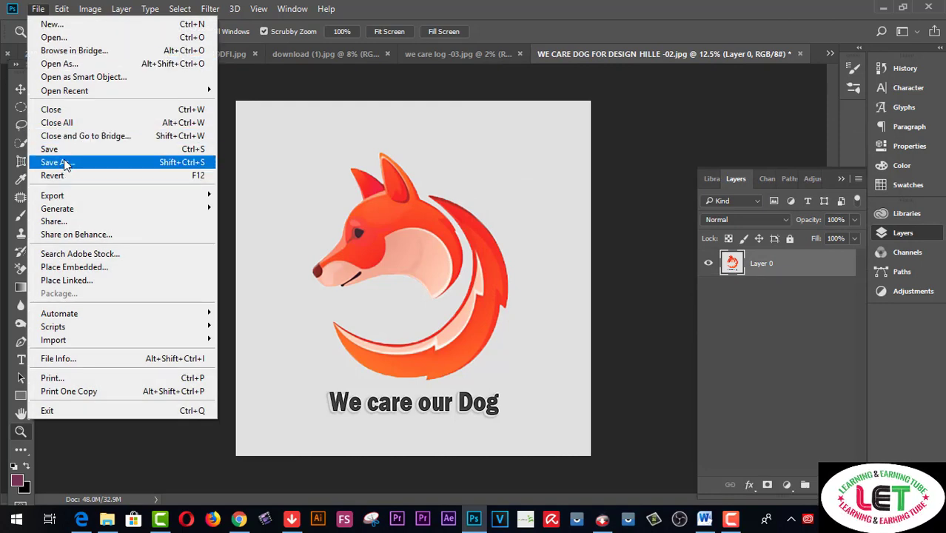
# Save the logo under the new name 'design crowd 4096x5096--01'
pyautogui.click(64, 163)
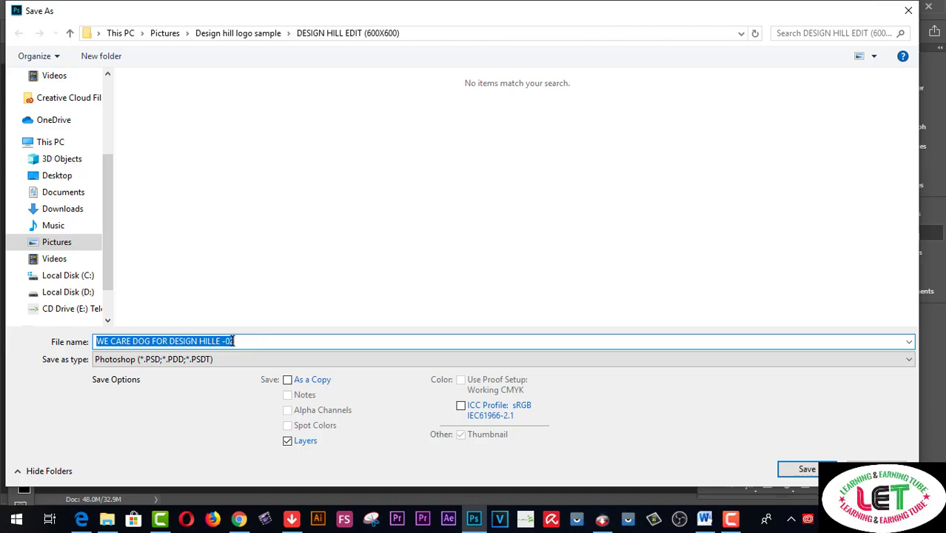
pyautogui.click(224, 341)
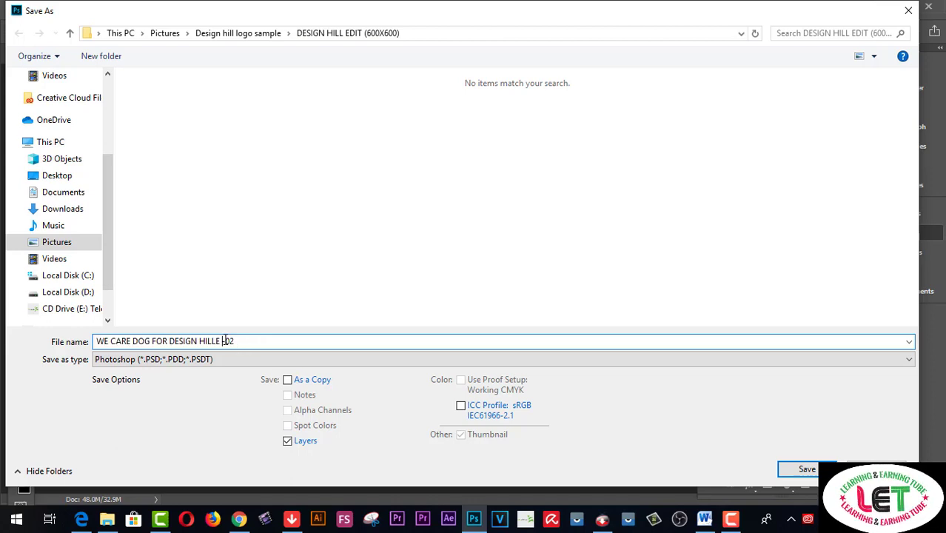
pyautogui.hotkey('shift', 'Home')
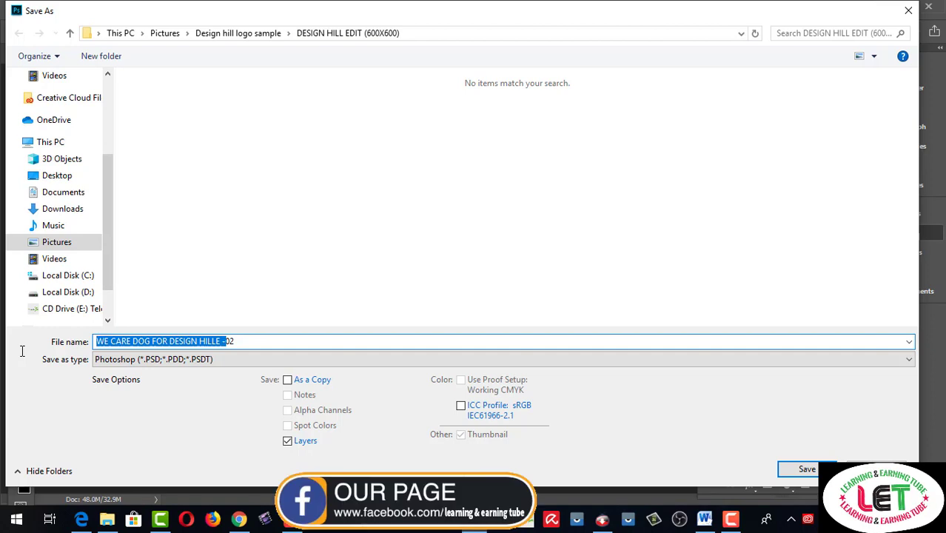
pyautogui.write('de')
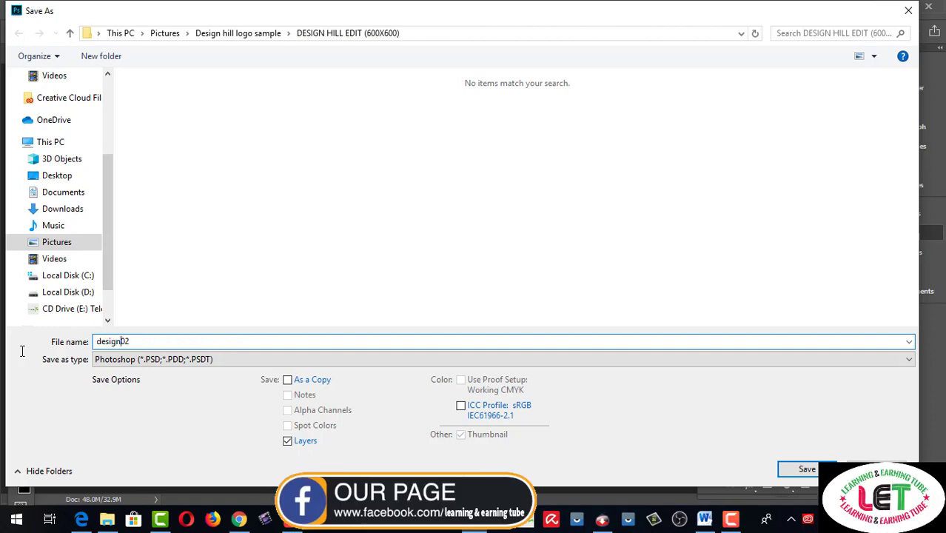
pyautogui.write('sign crowd 4096x5096')
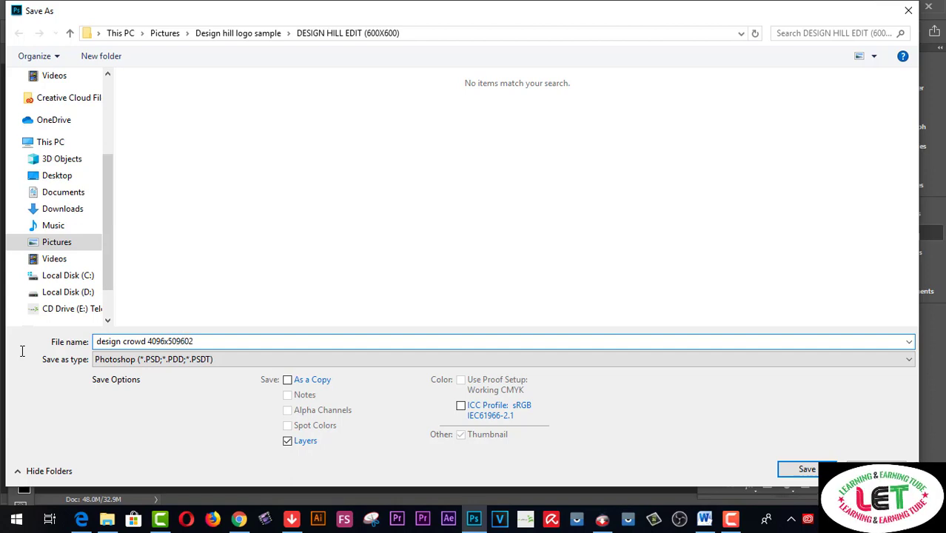
pyautogui.click(185, 341)
pyautogui.write('--')
pyautogui.moveTo(189, 342); pyautogui.dragTo(202, 341)
pyautogui.write('01')
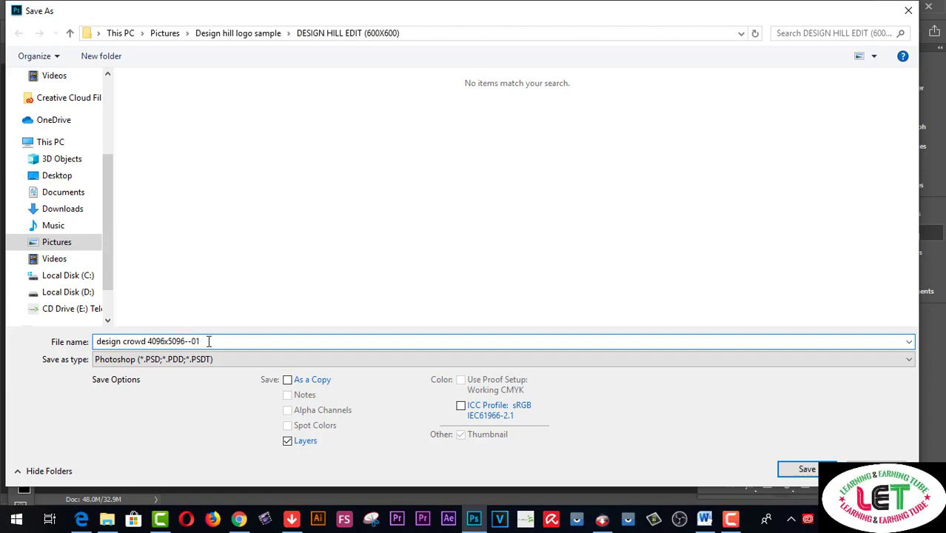
# Save it as a maximum-quality JPEG in the Design hill logo sample folder
pyautogui.click(79, 248)
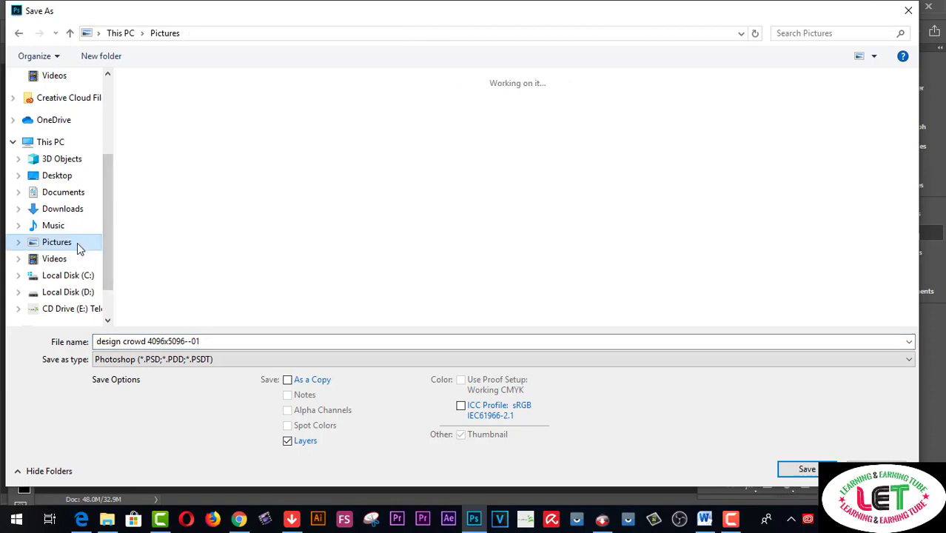
pyautogui.click(155, 359)
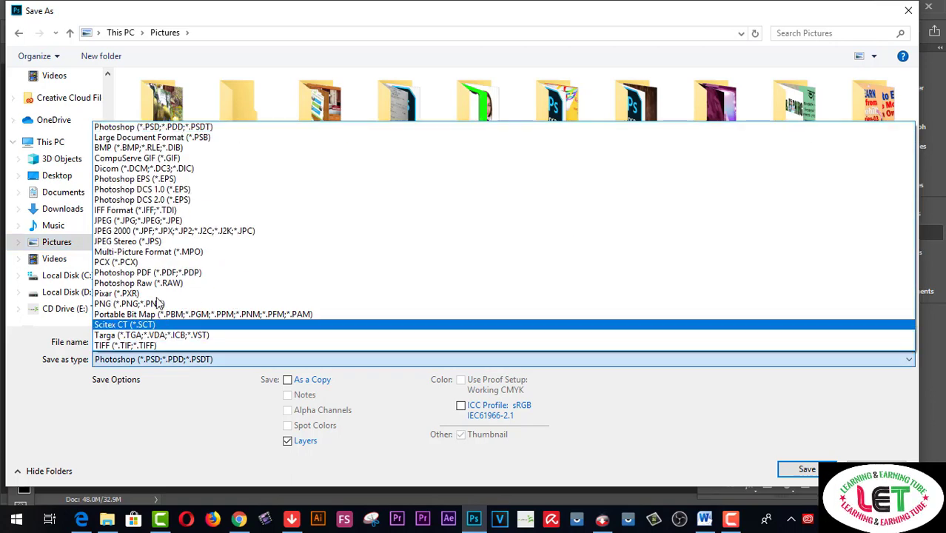
pyautogui.click(152, 220)
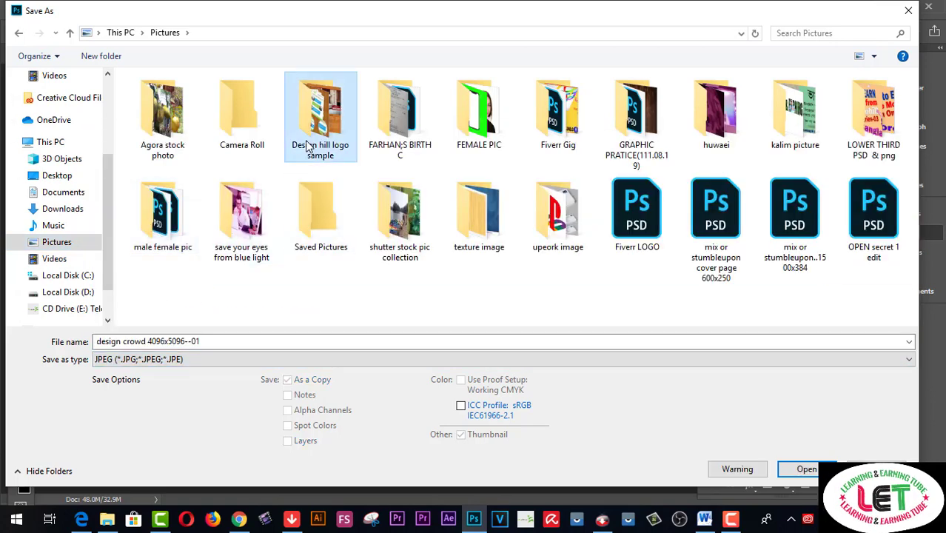
pyautogui.click(801, 472)
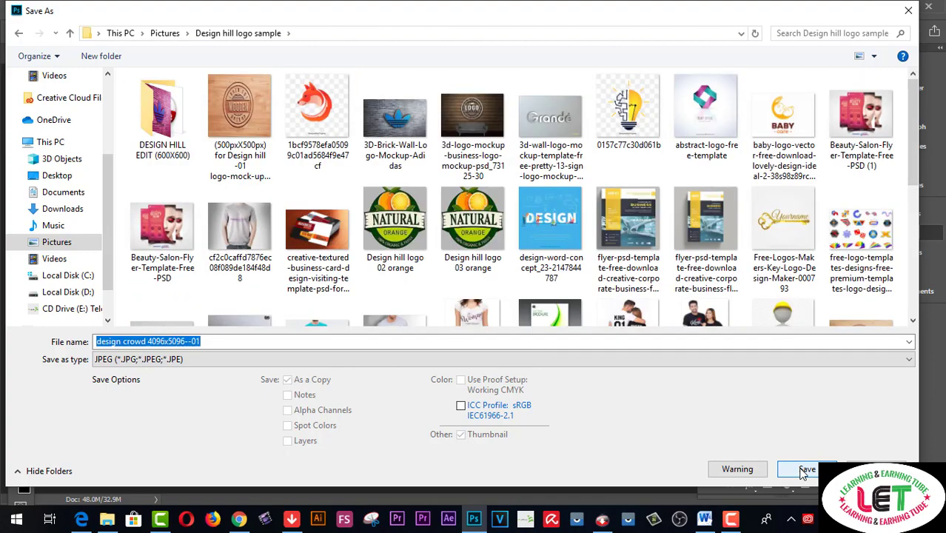
pyautogui.click(805, 470)
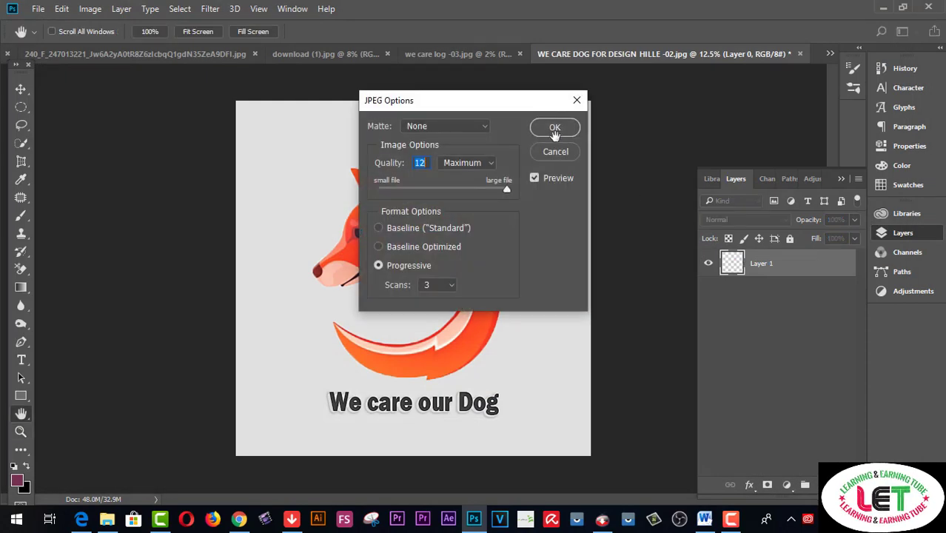
pyautogui.click(554, 130)
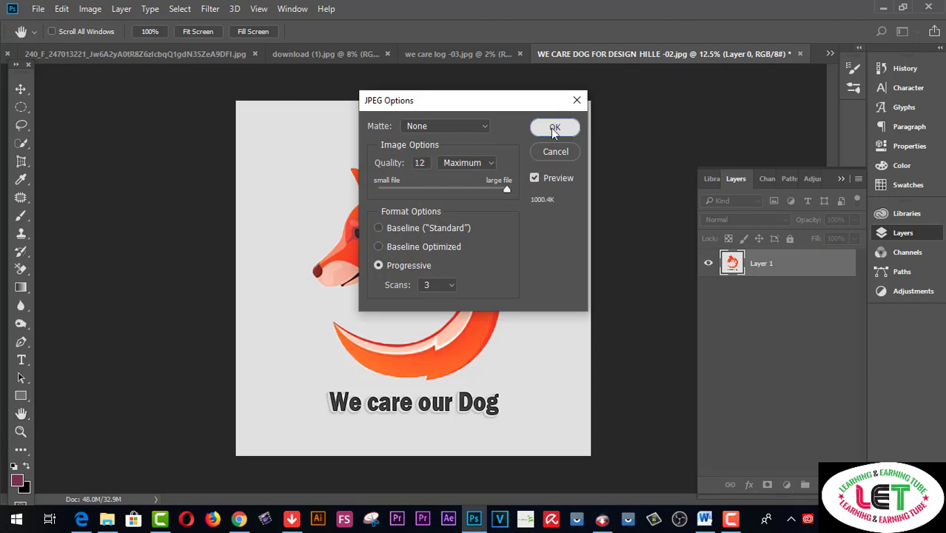
# Upload design crowd 4096x5096--01 from Design hill logo sample as the profile picture
pyautogui.click(239, 519)
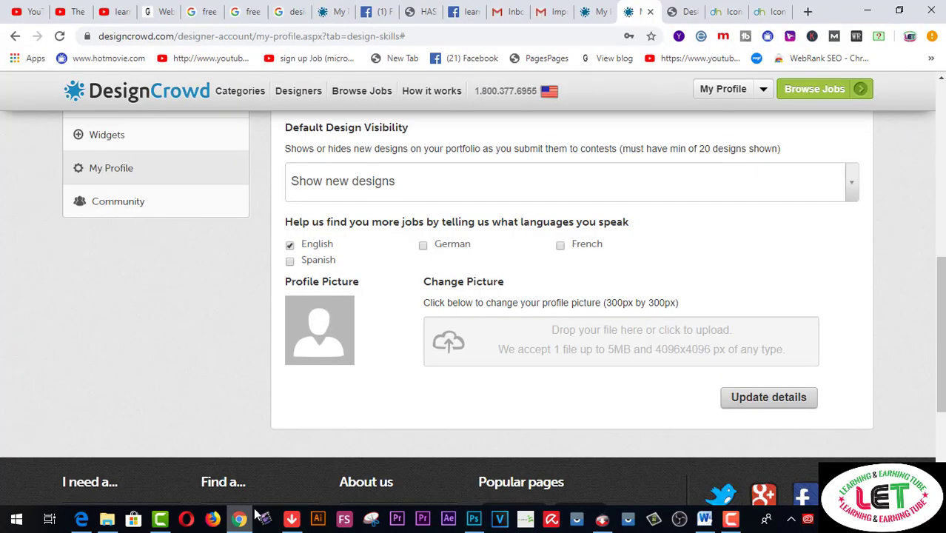
pyautogui.click(442, 346)
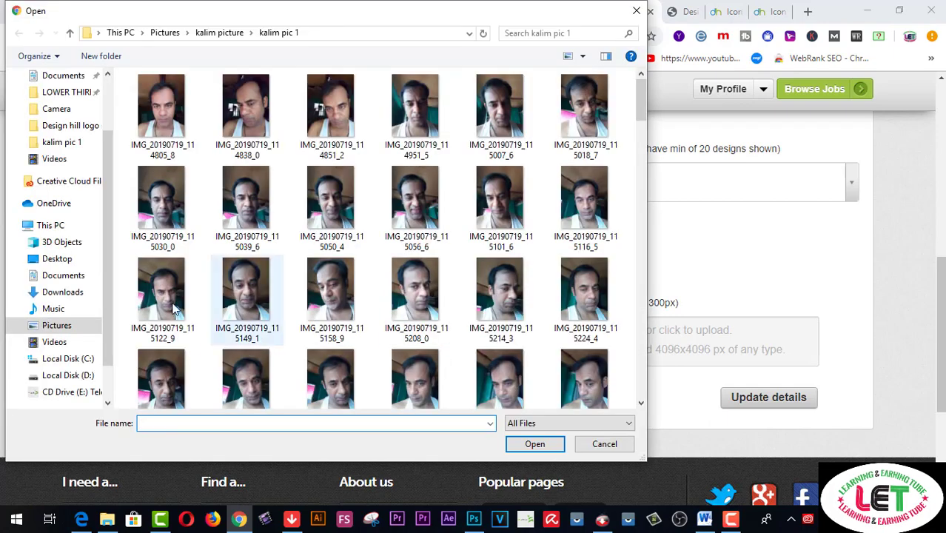
pyautogui.click(62, 327)
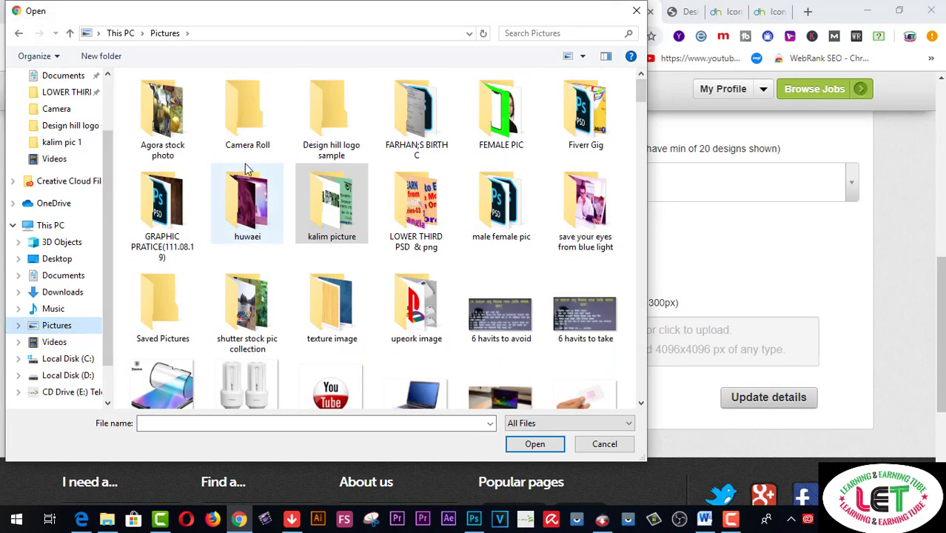
pyautogui.doubleClick(333, 142)
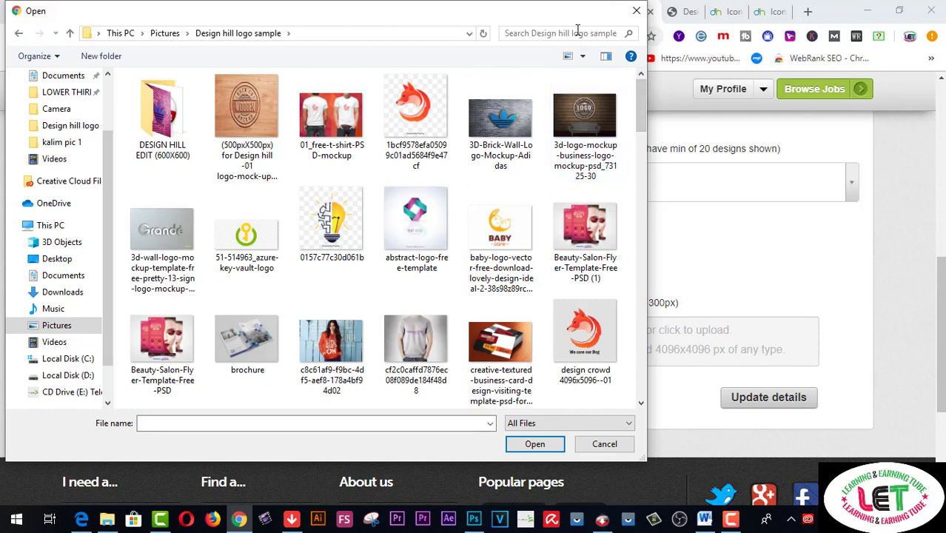
pyautogui.click(590, 335)
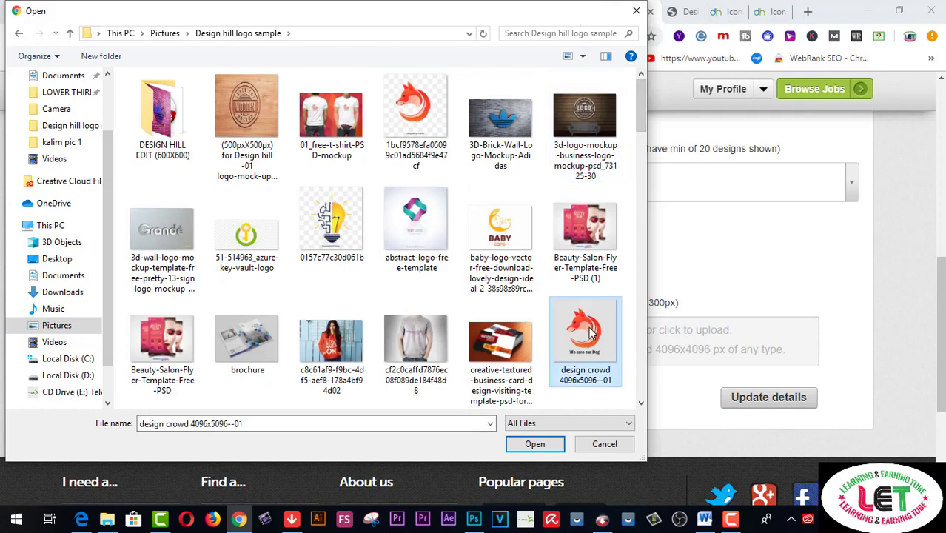
pyautogui.click(551, 447)
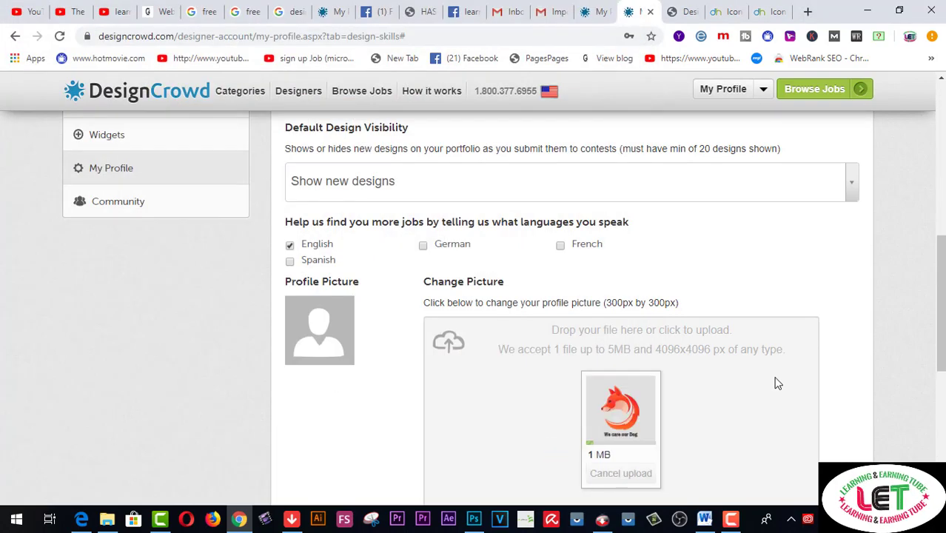
# Submit the updated profile details
pyautogui.scroll(-1, 777, 382)
pyautogui.scroll(-1, 777, 383)
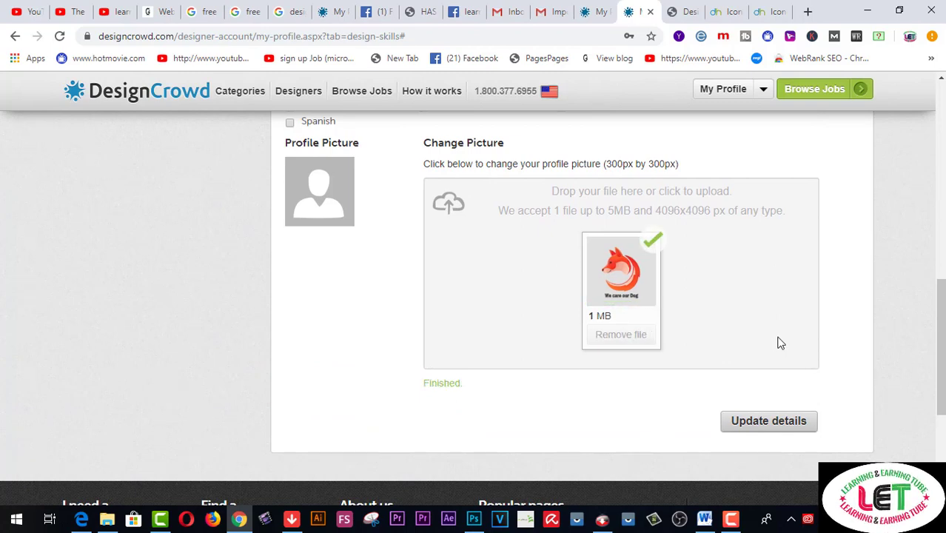
pyautogui.scroll(1, 853, 344)
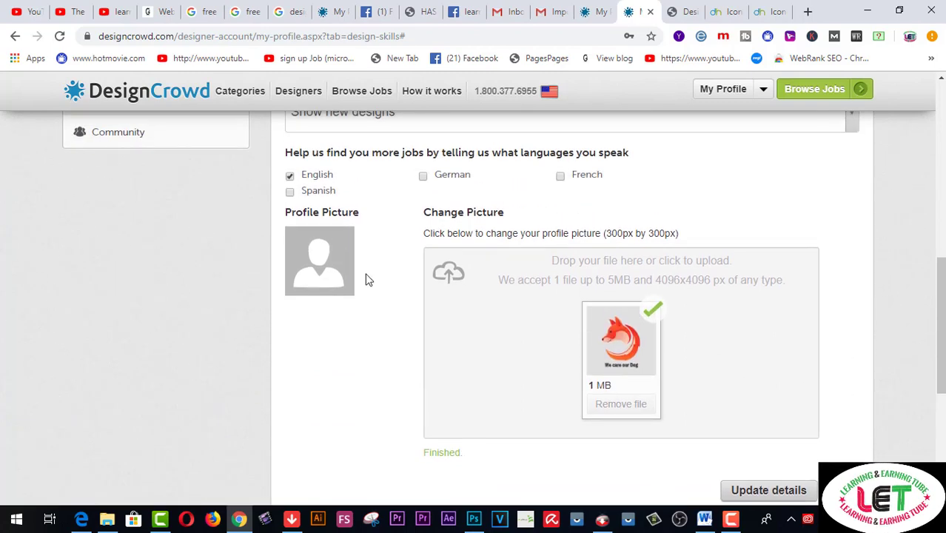
pyautogui.scroll(-1, 792, 342)
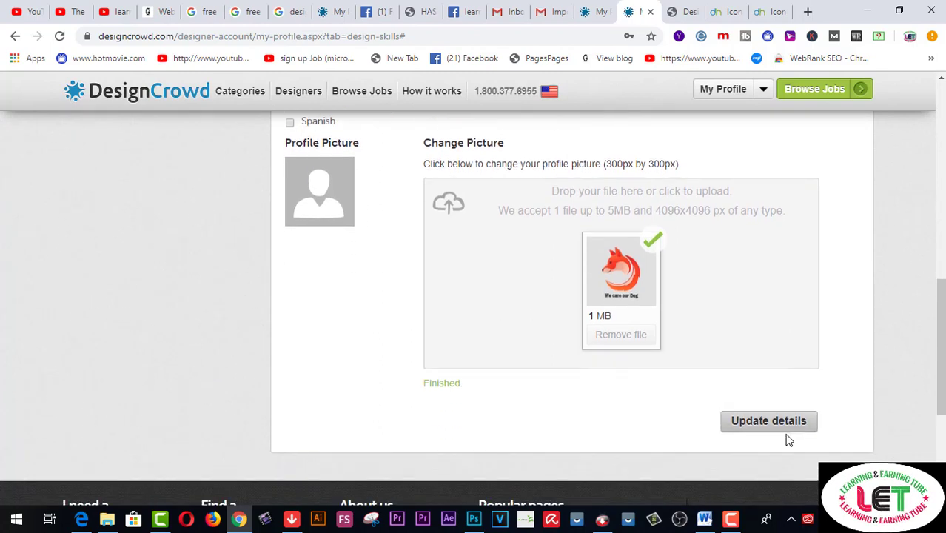
pyautogui.scroll(1, 798, 404)
pyautogui.scroll(-1, 798, 411)
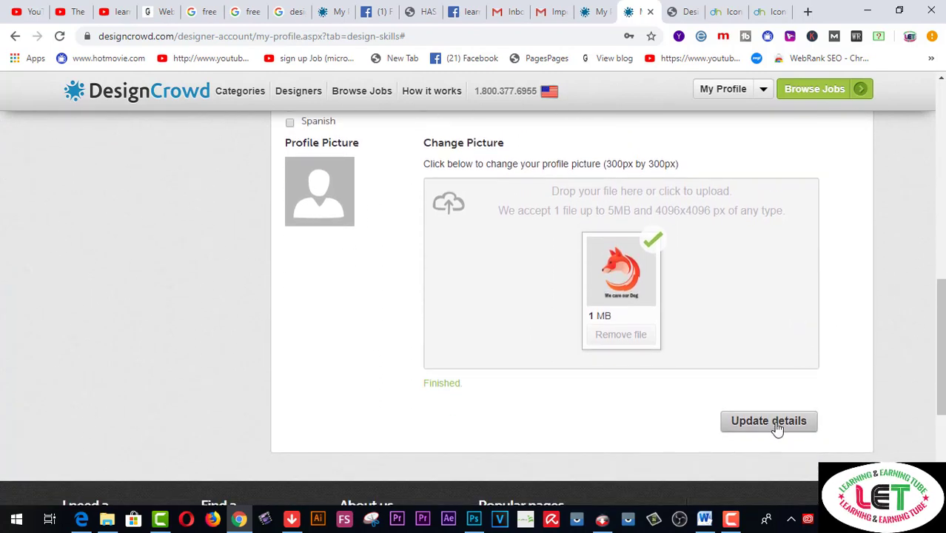
pyautogui.click(775, 426)
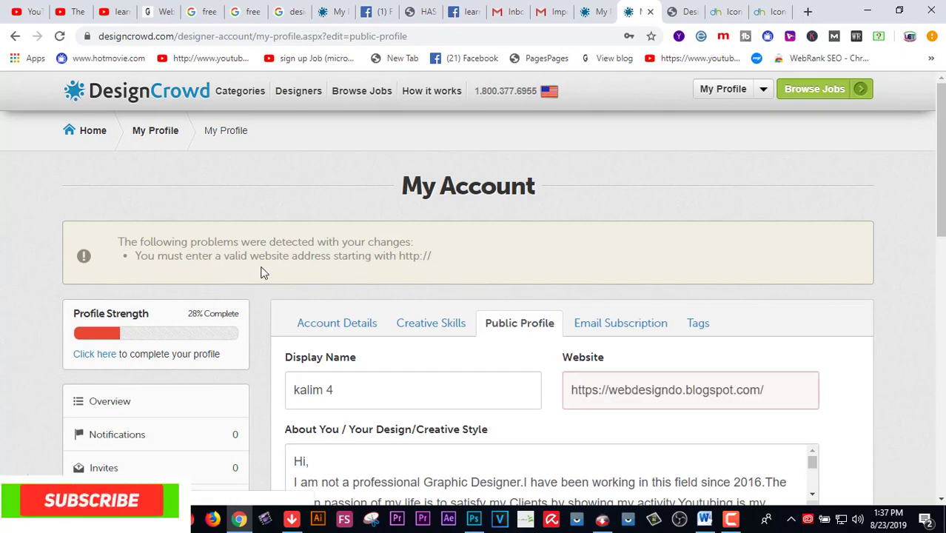
# Delete the rejected website address from the Website field
pyautogui.moveTo(767, 389); pyautogui.dragTo(571, 405)
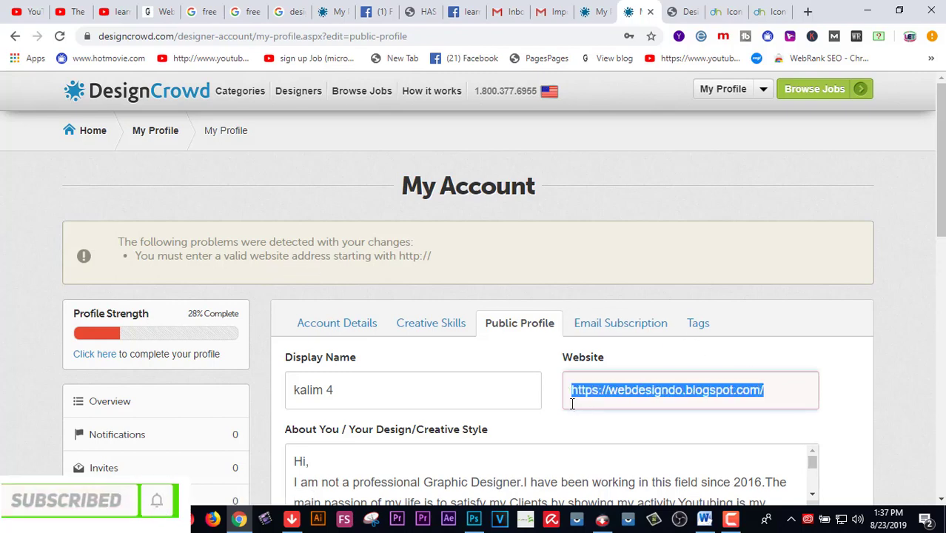
pyautogui.press('BackSpace')
pyautogui.scroll(-3, 604, 385)
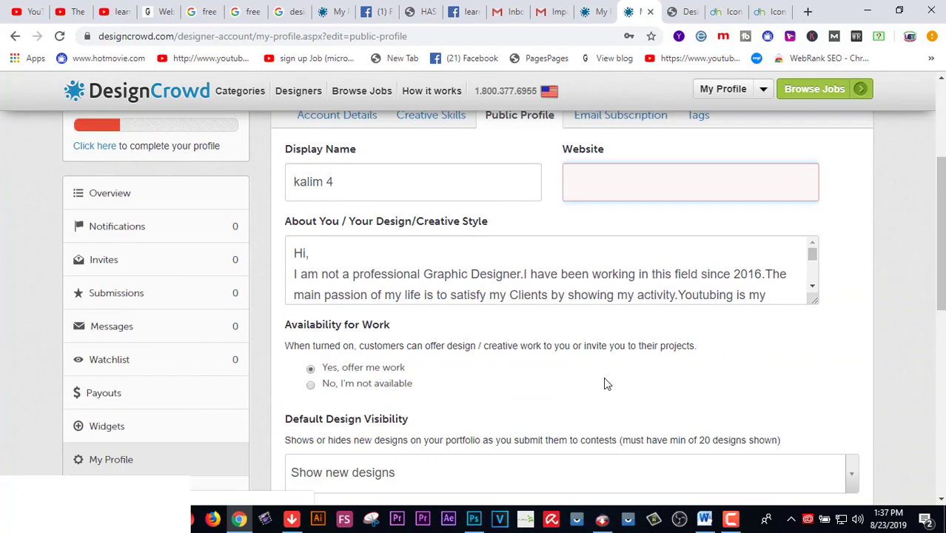
pyautogui.scroll(-7, 603, 385)
pyautogui.scroll(2, 719, 306)
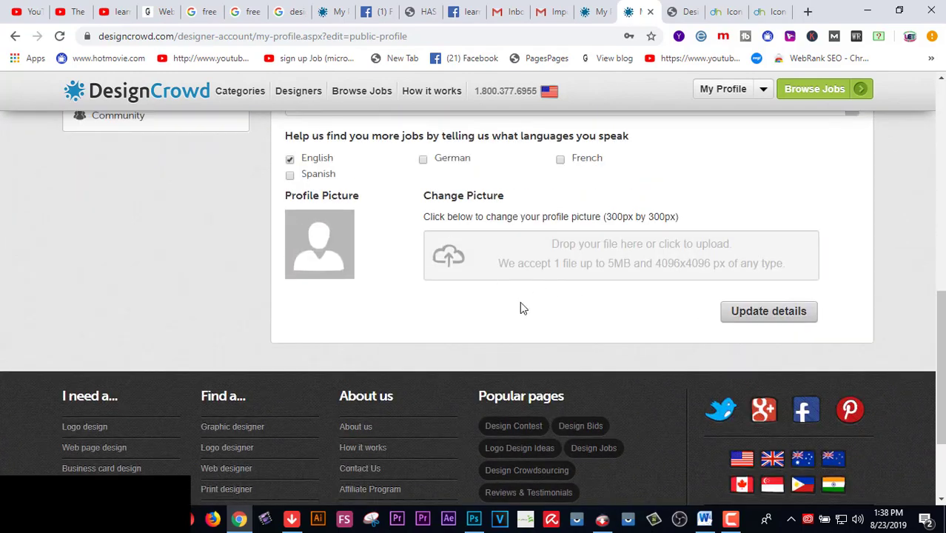
pyautogui.scroll(3, 499, 283)
pyautogui.scroll(-1, 485, 394)
# Re-upload the design crowd logo file as the profile picture
pyautogui.click(455, 464)
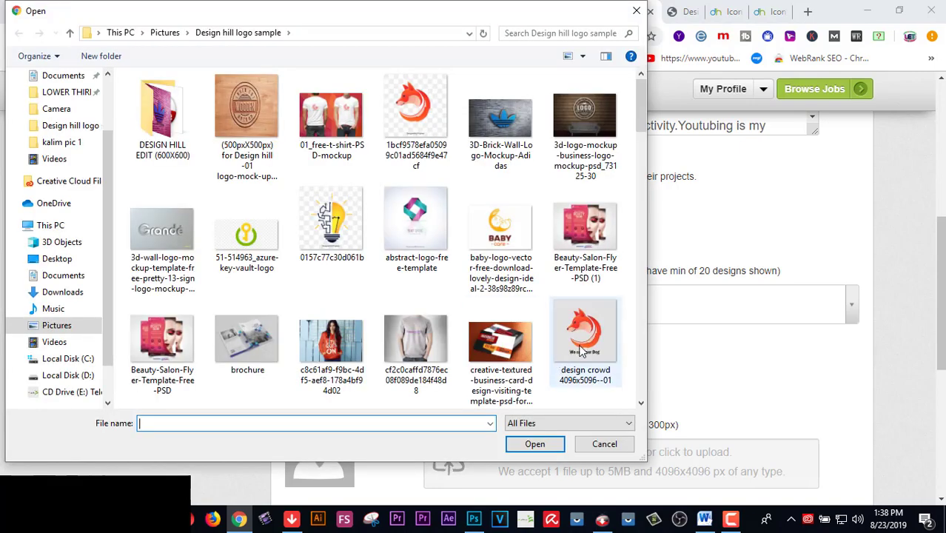
pyautogui.click(580, 340)
pyautogui.click(534, 445)
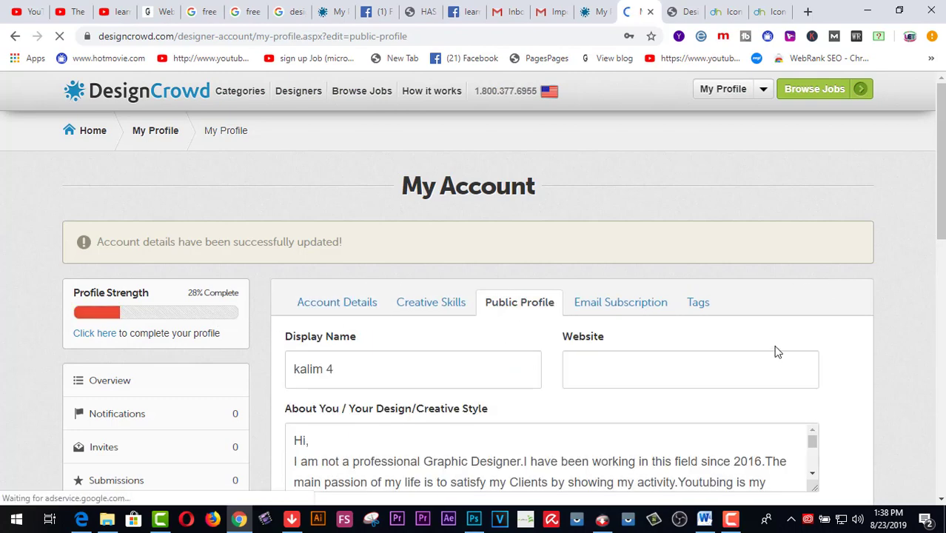
pyautogui.scroll(-10, 776, 350)
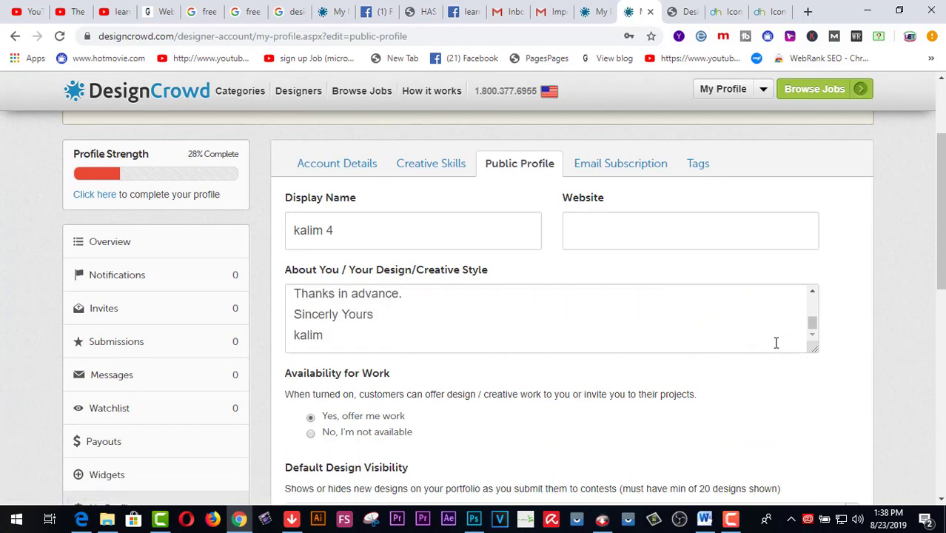
pyautogui.scroll(-3, 757, 384)
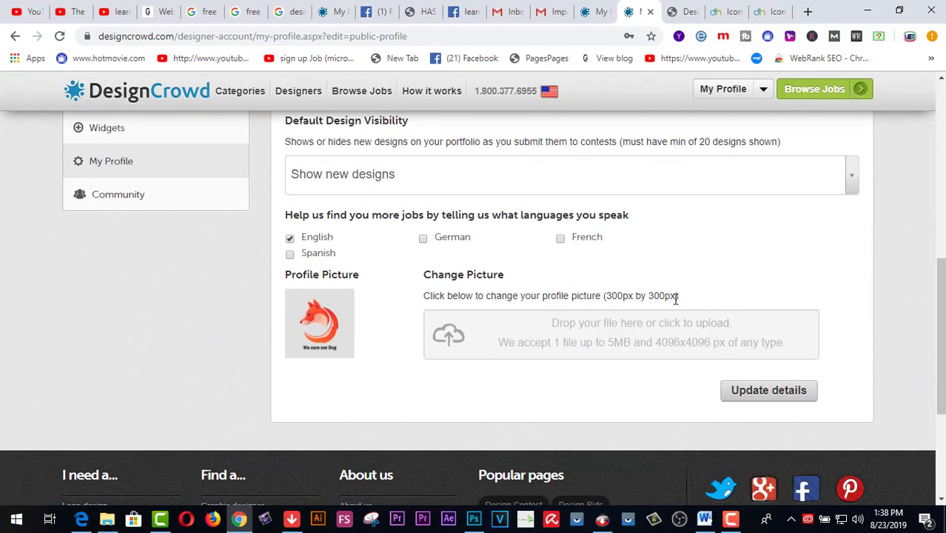
pyautogui.scroll(5, 687, 324)
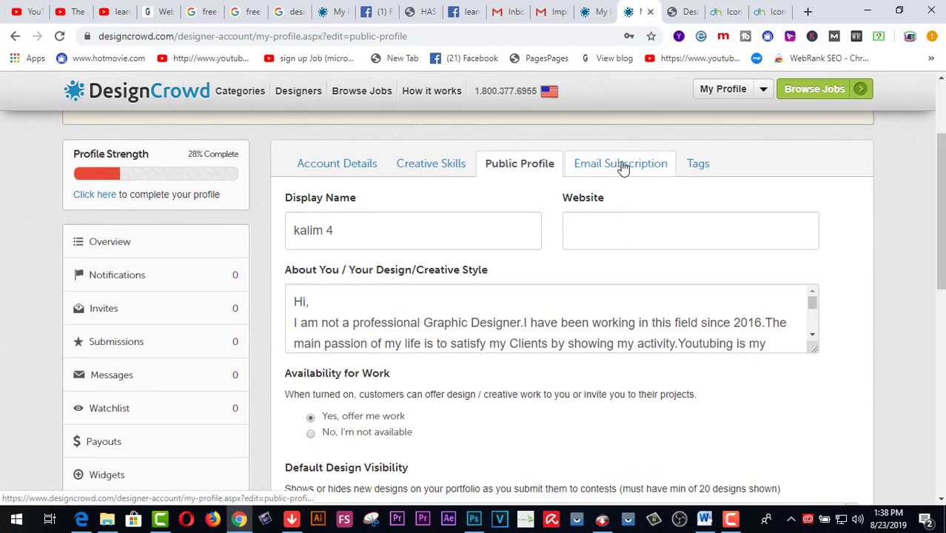
pyautogui.click(623, 171)
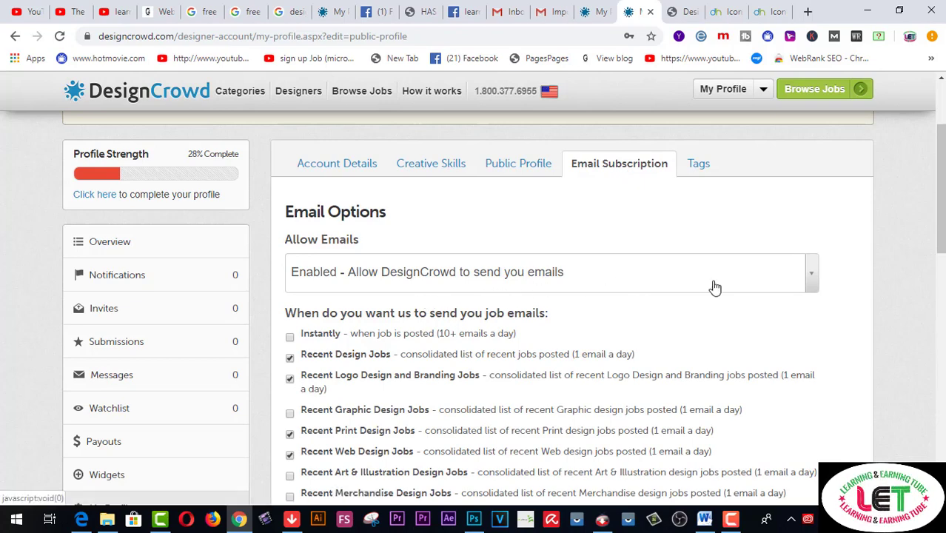
# Keep emails allowed and tick Instantly plus the Recent Graphic Design and Art & Illustration job digests
pyautogui.click(812, 276)
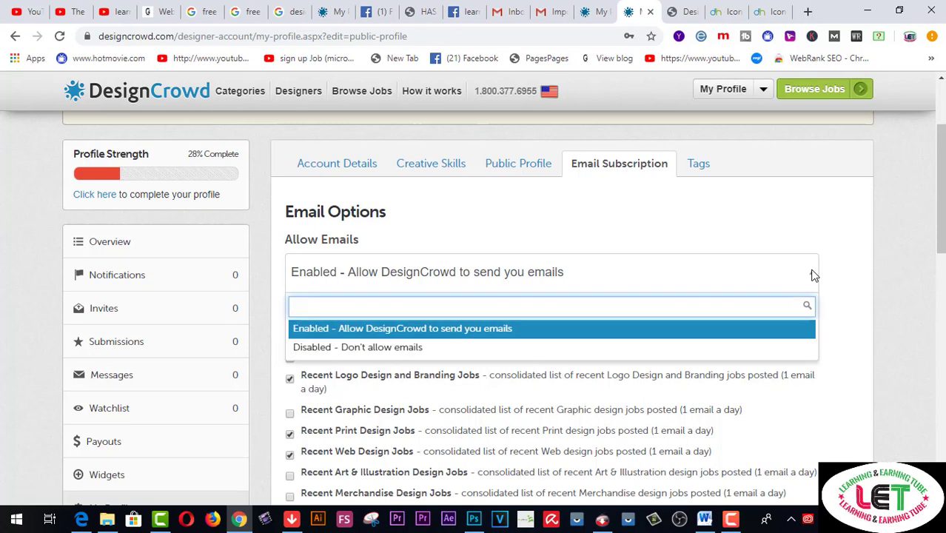
pyautogui.click(812, 276)
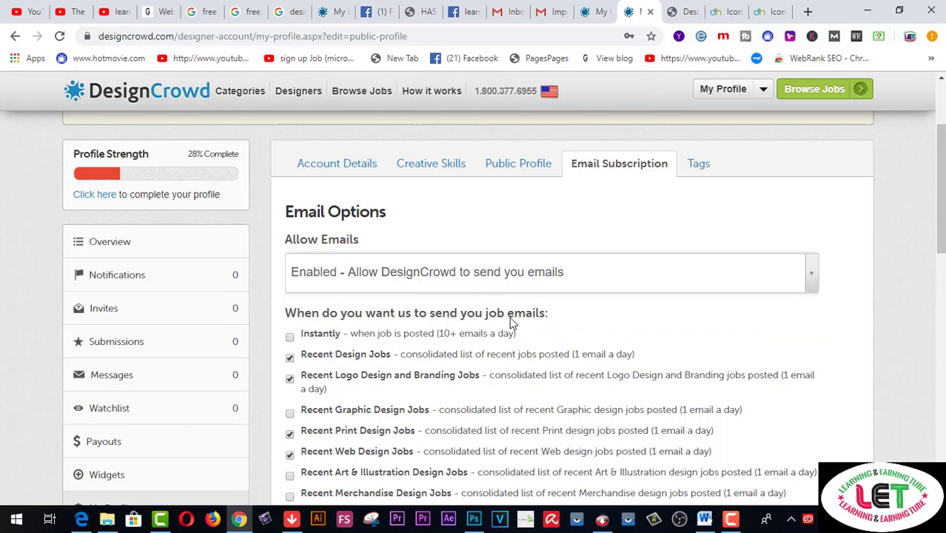
pyautogui.click(289, 337)
pyautogui.scroll(-1, 467, 333)
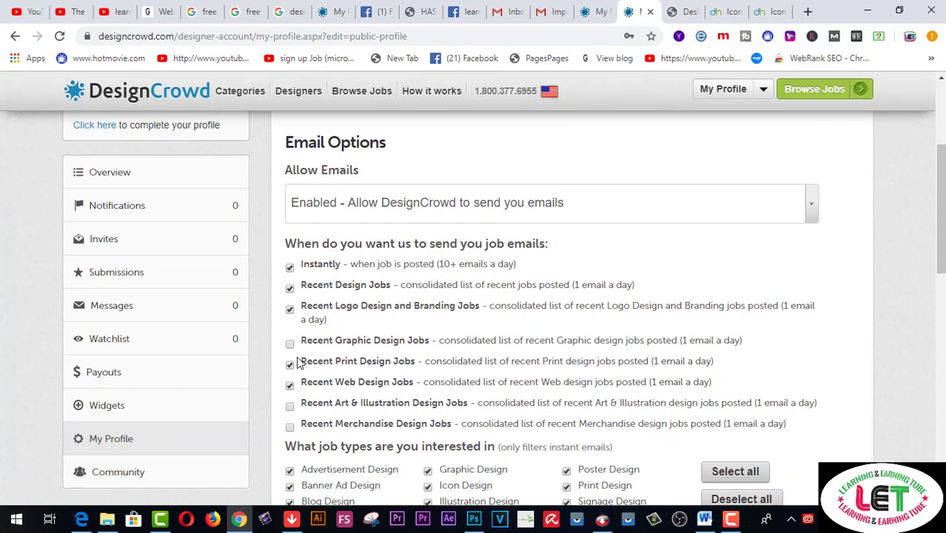
pyautogui.click(290, 345)
pyautogui.scroll(-2, 348, 357)
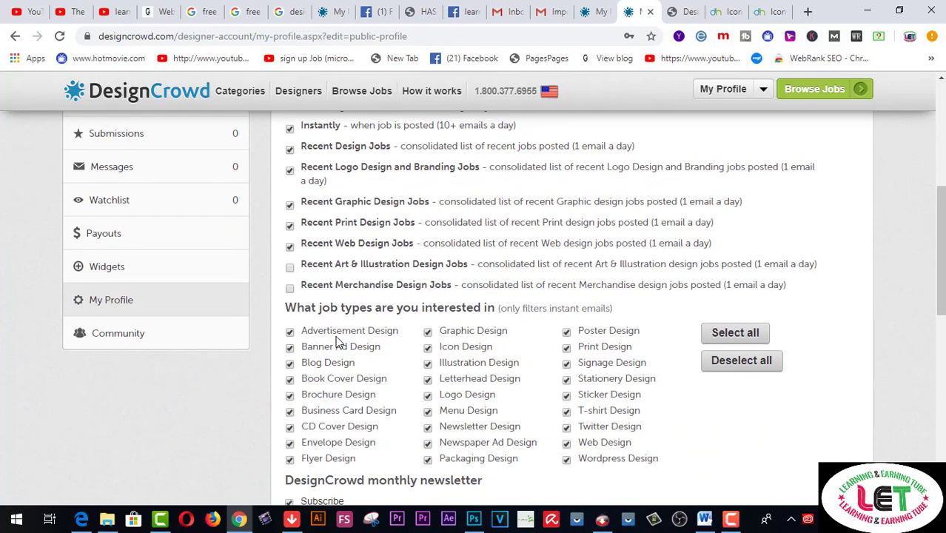
pyautogui.click(289, 269)
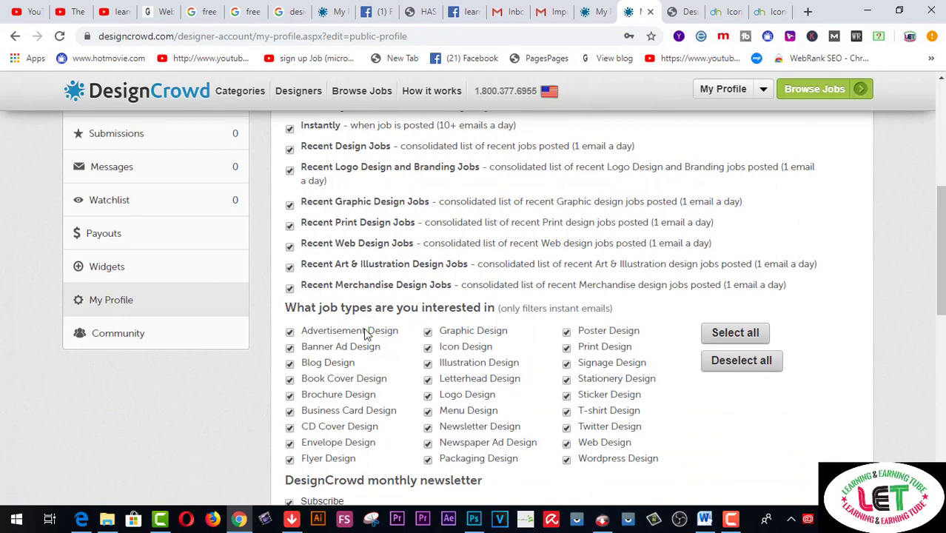
pyautogui.scroll(-1, 393, 342)
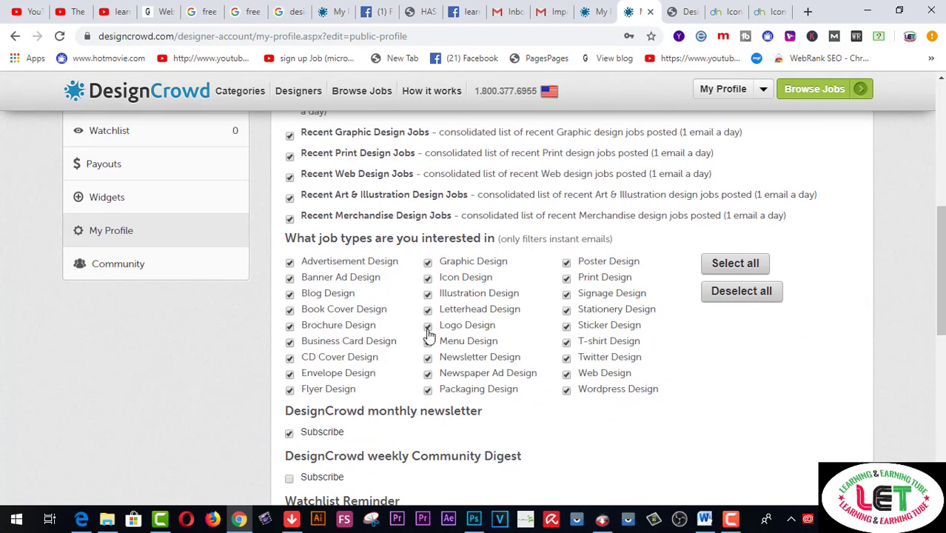
# Untick Logo, Illustration, Icon and Graphic Design in the second job-type column
pyautogui.click(427, 326)
pyautogui.click(428, 293)
pyautogui.click(428, 278)
pyautogui.click(428, 262)
# Toggle the first-column job types from Advertisement to Flyer Design, and the monthly newsletter box
pyautogui.click(289, 263)
pyautogui.click(289, 278)
pyautogui.click(289, 293)
pyautogui.click(289, 309)
pyautogui.click(290, 326)
pyautogui.click(290, 342)
pyautogui.click(289, 357)
pyautogui.click(289, 374)
pyautogui.click(289, 390)
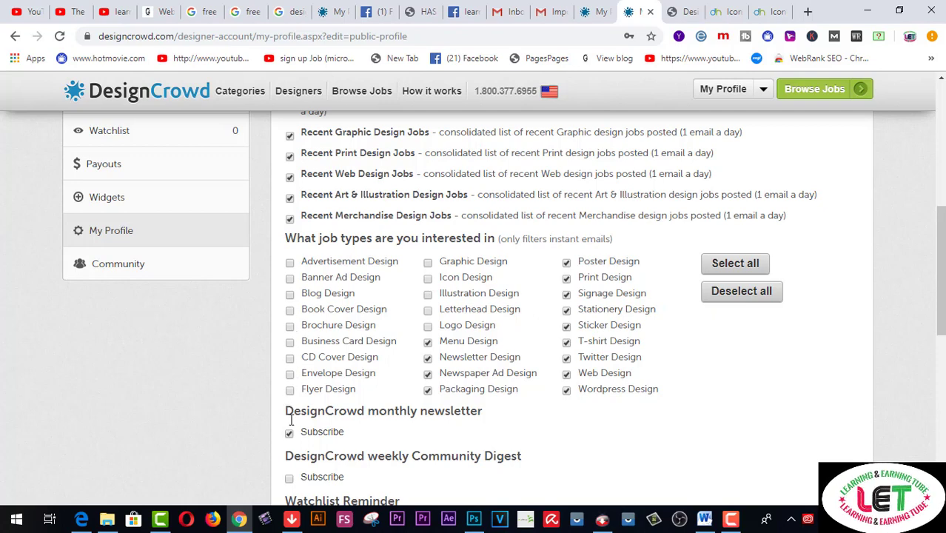
pyautogui.click(288, 433)
# Untick Packaging, Newspaper Ad, Newsletter and Menu Design, and re-tick Logo, Icon, Illustration and Graphic
pyautogui.click(428, 390)
pyautogui.click(428, 374)
pyautogui.click(428, 359)
pyautogui.click(428, 342)
pyautogui.click(428, 327)
pyautogui.click(428, 279)
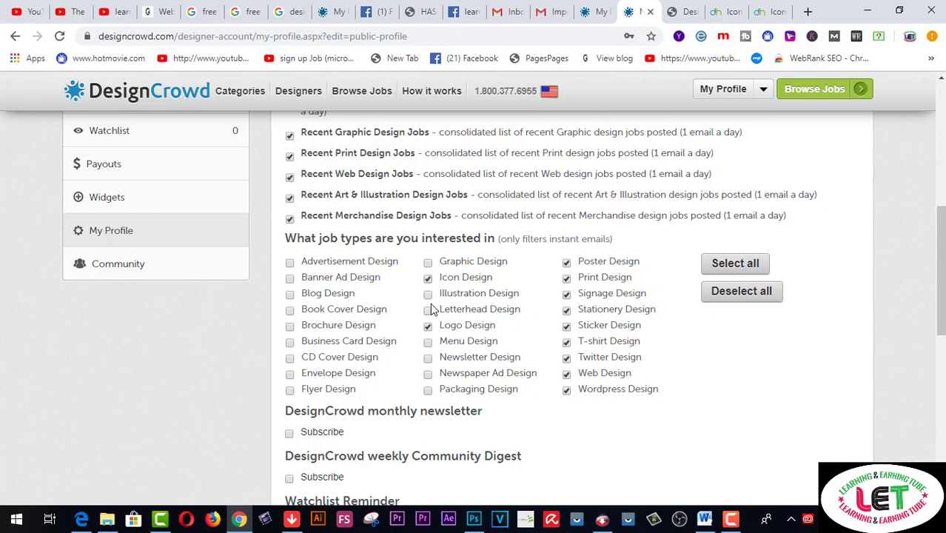
pyautogui.click(428, 294)
pyautogui.click(428, 262)
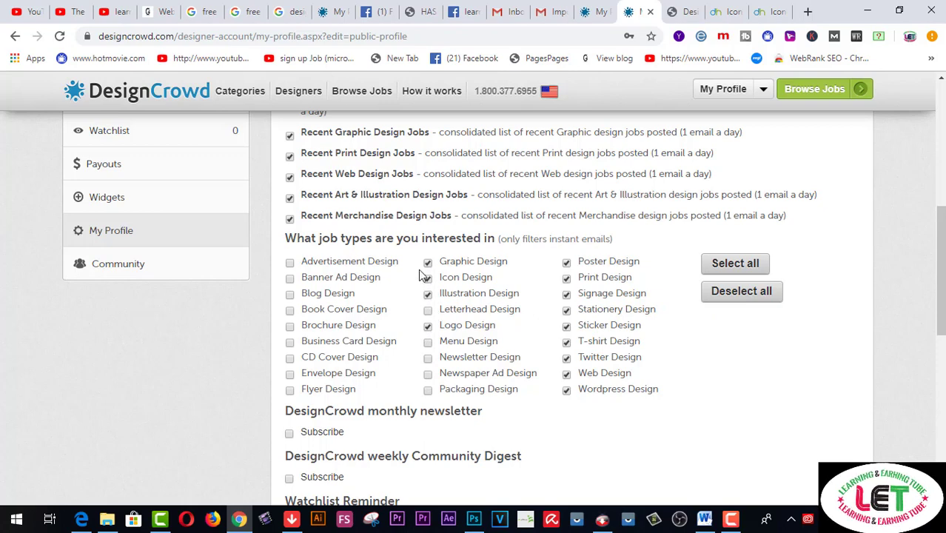
# Untick Print, Signage, Stationery, Sticker, Twitter, Web and Wordpress Design in the third column
pyautogui.click(566, 280)
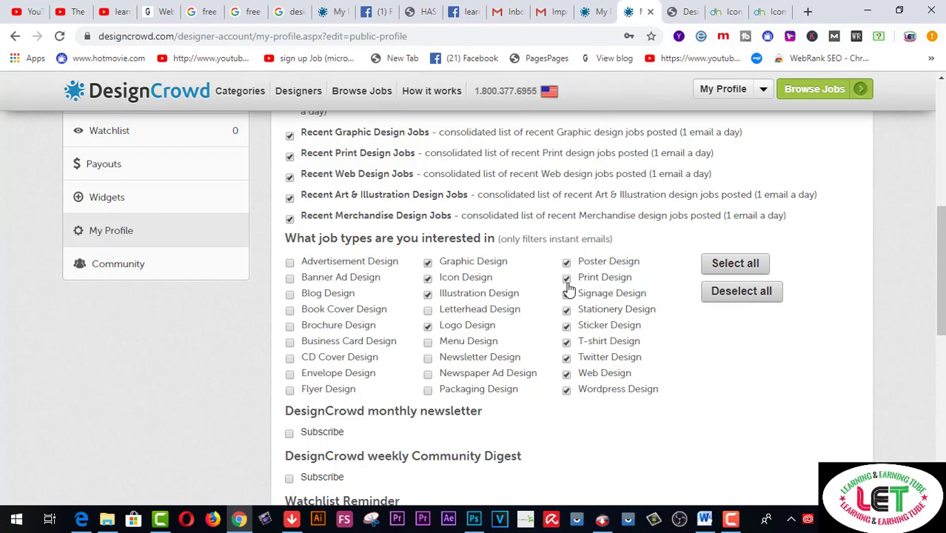
pyautogui.click(567, 294)
pyautogui.click(566, 310)
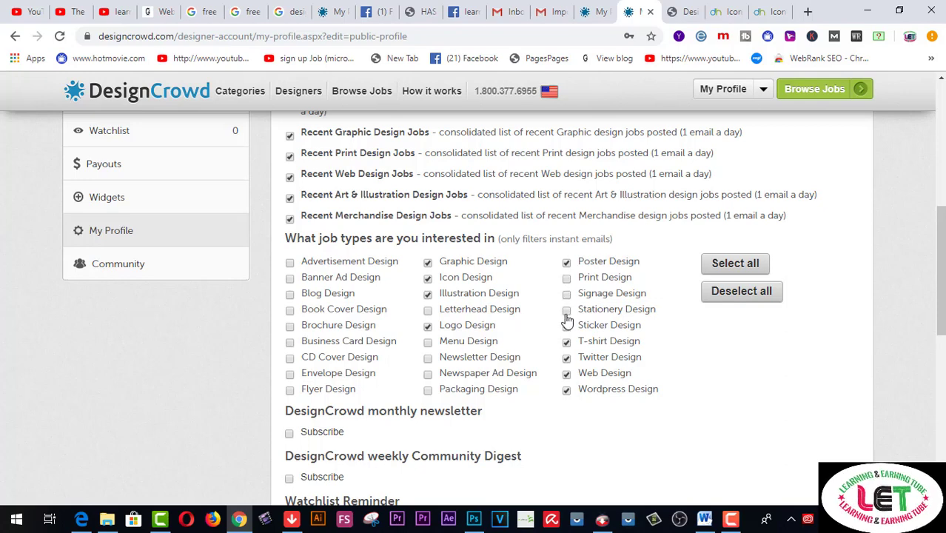
pyautogui.click(567, 326)
pyautogui.click(567, 359)
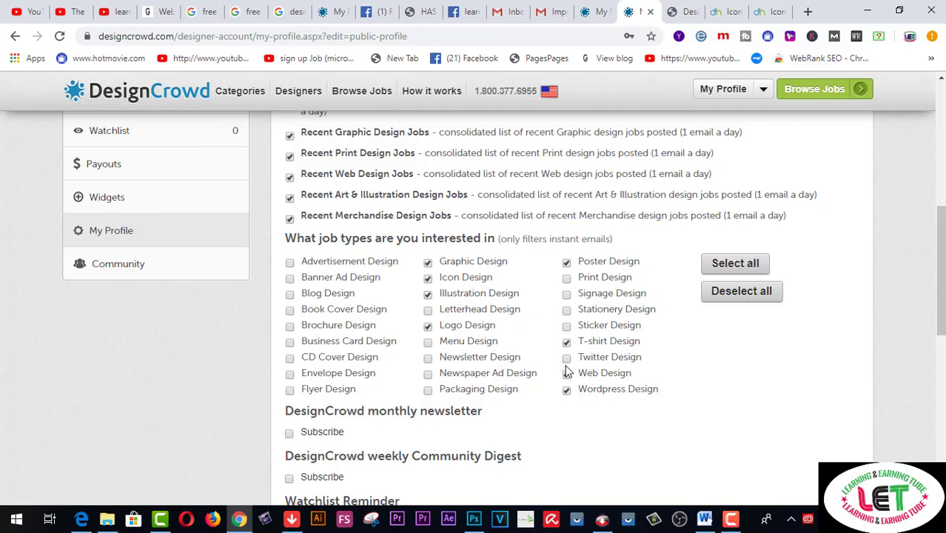
pyautogui.click(567, 374)
pyautogui.click(567, 391)
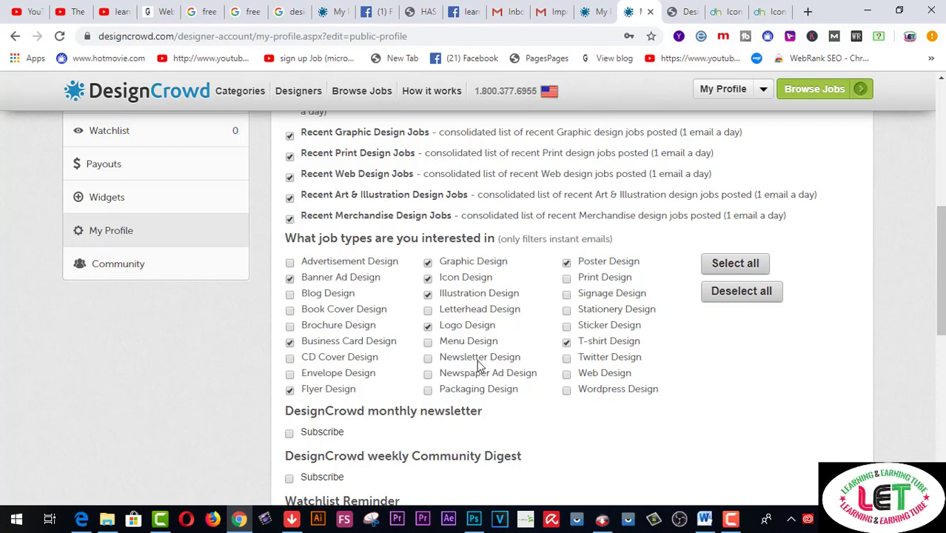
pyautogui.scroll(-1, 507, 342)
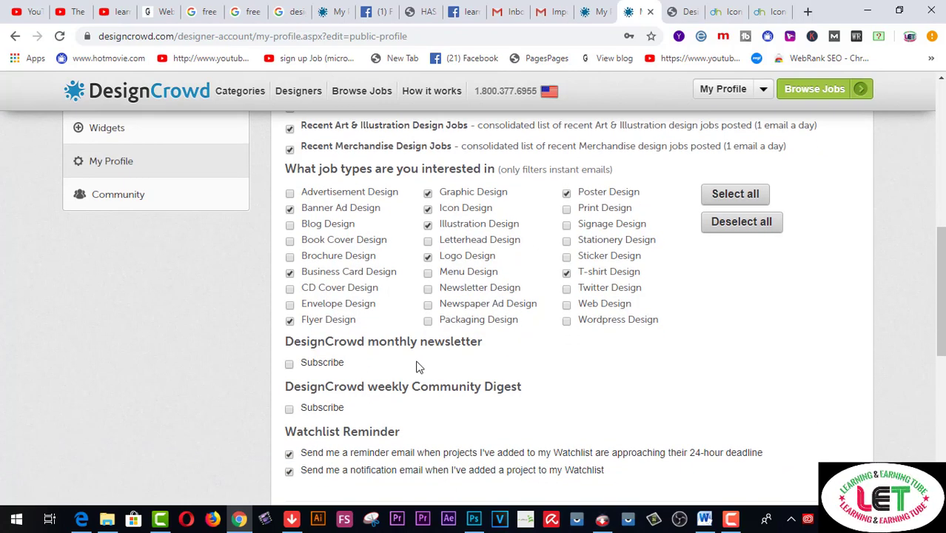
# Subscribe to the monthly DesignCrowd newsletter and the weekly Community Digest
pyautogui.click(289, 364)
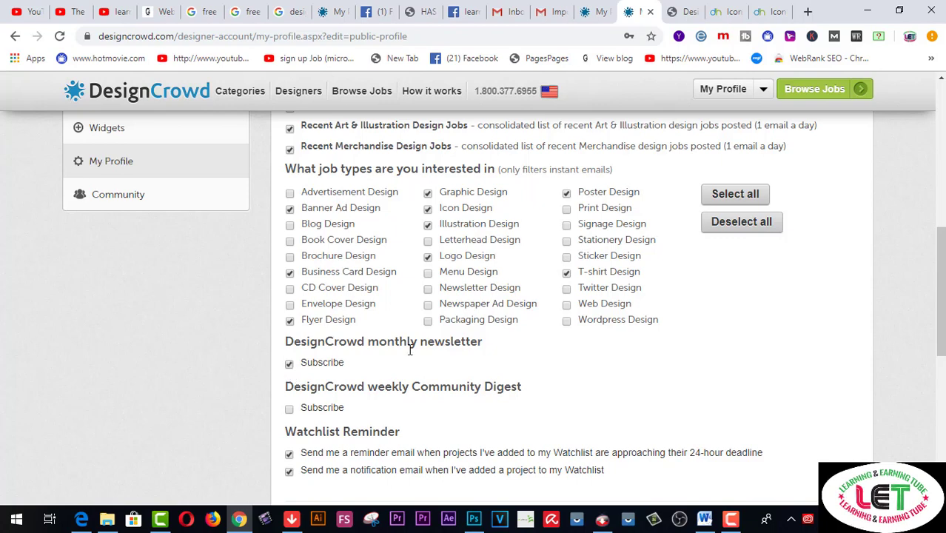
pyautogui.scroll(-1, 448, 344)
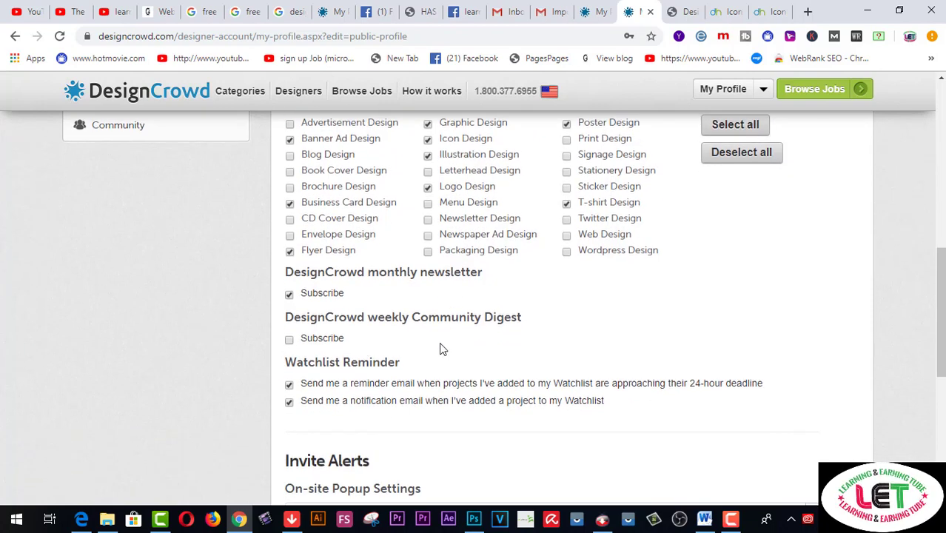
pyautogui.click(289, 340)
pyautogui.scroll(-1, 385, 350)
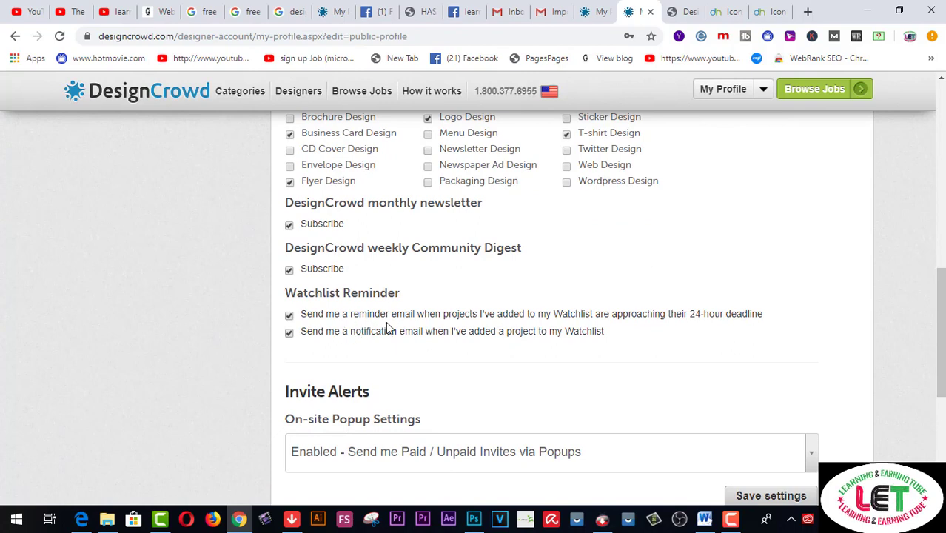
pyautogui.scroll(-2, 384, 329)
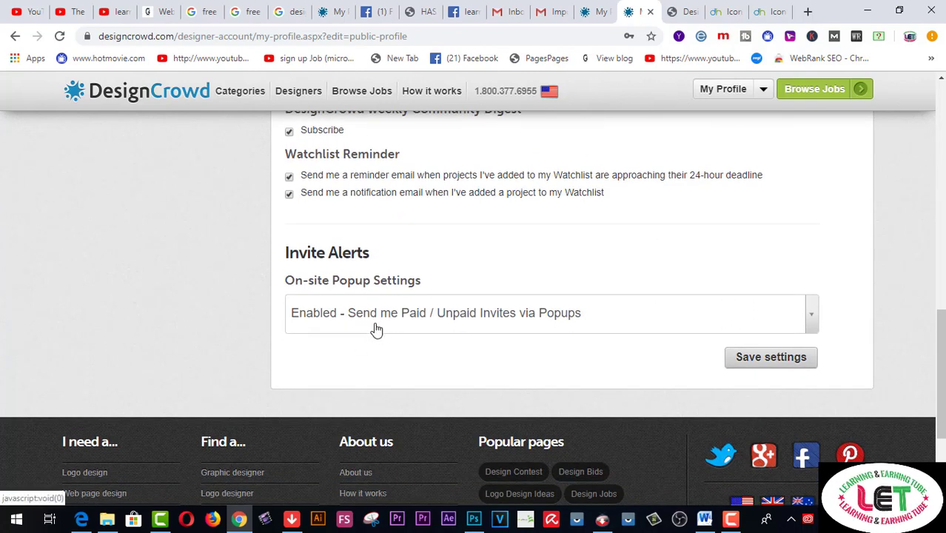
# Keep on-site popup invites set to Enabled for paid and unpaid invites, and save the settings
pyautogui.click(812, 319)
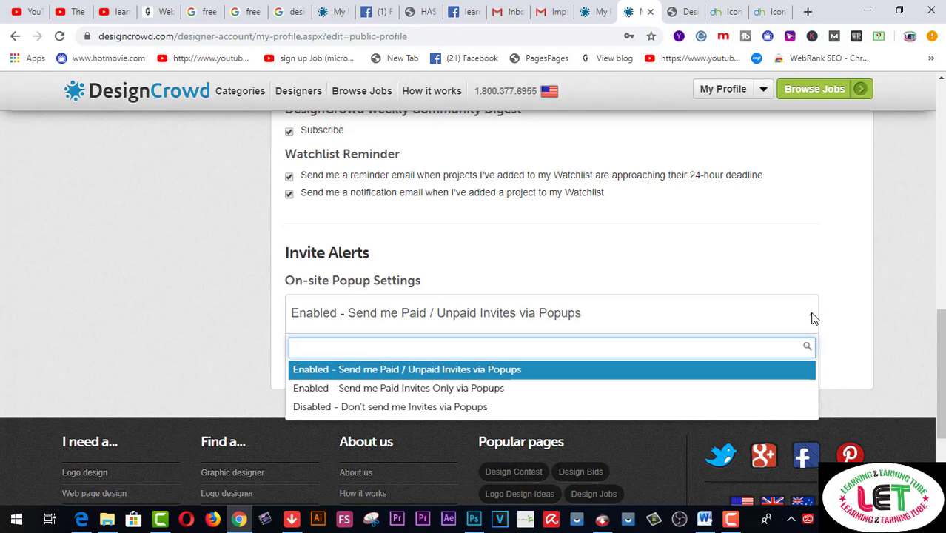
pyautogui.click(812, 318)
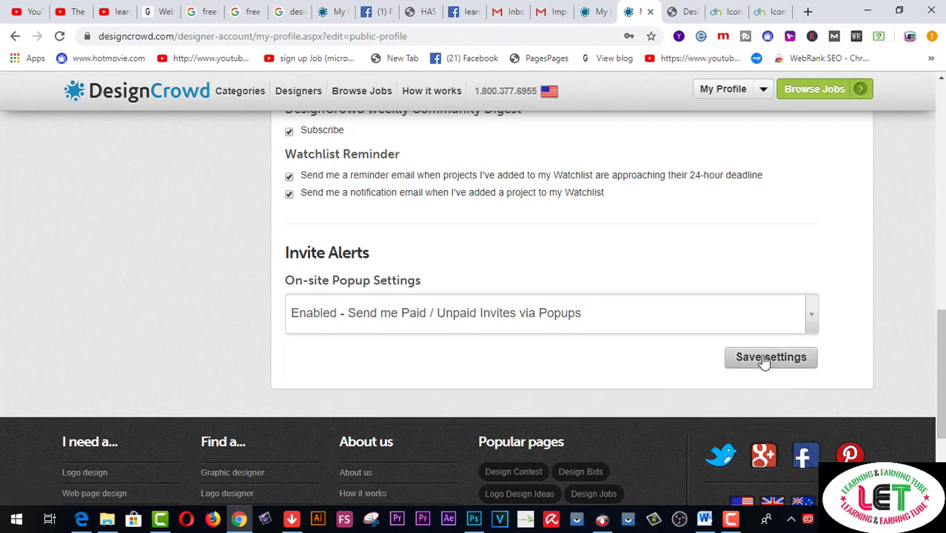
pyautogui.click(764, 359)
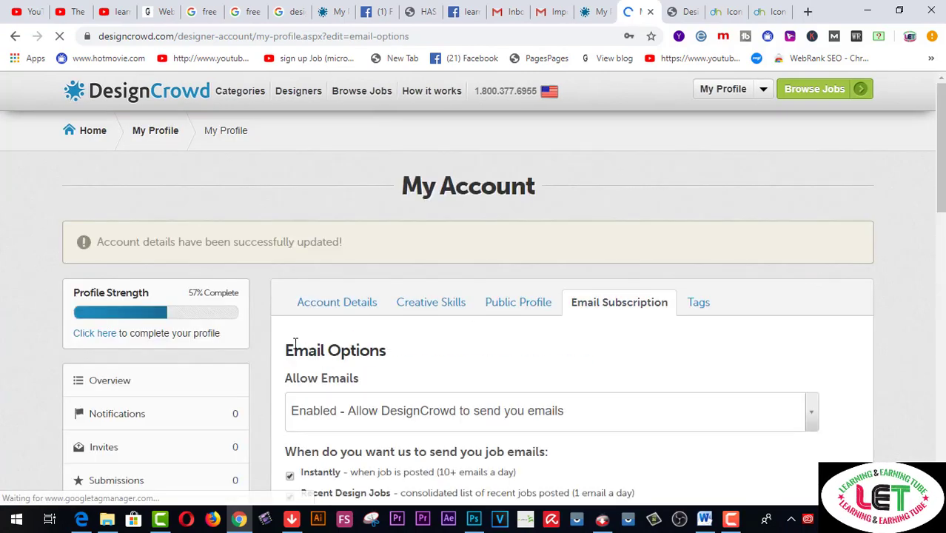
# Switch to the Tags tab and scroll down to the designer-type tagging options
pyautogui.click(701, 309)
pyautogui.scroll(-1, 716, 356)
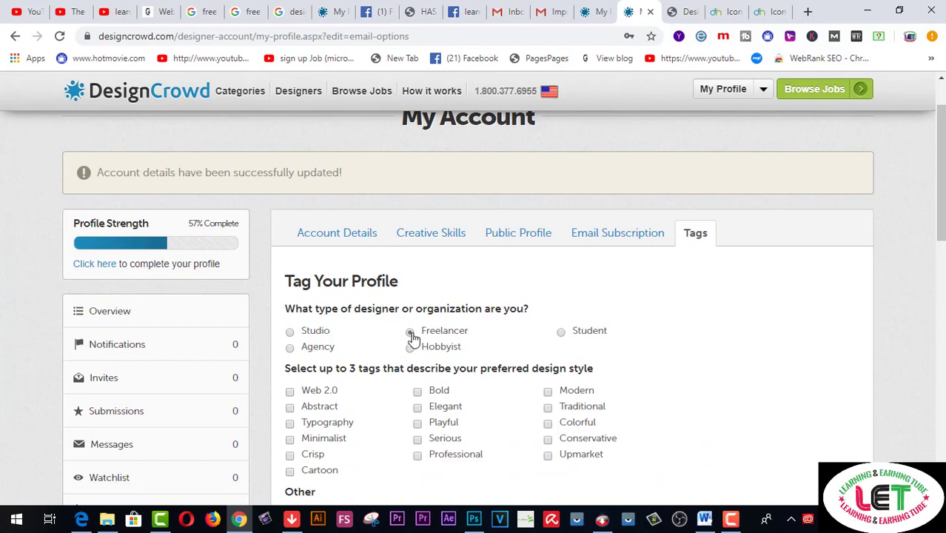
pyautogui.scroll(-1, 670, 341)
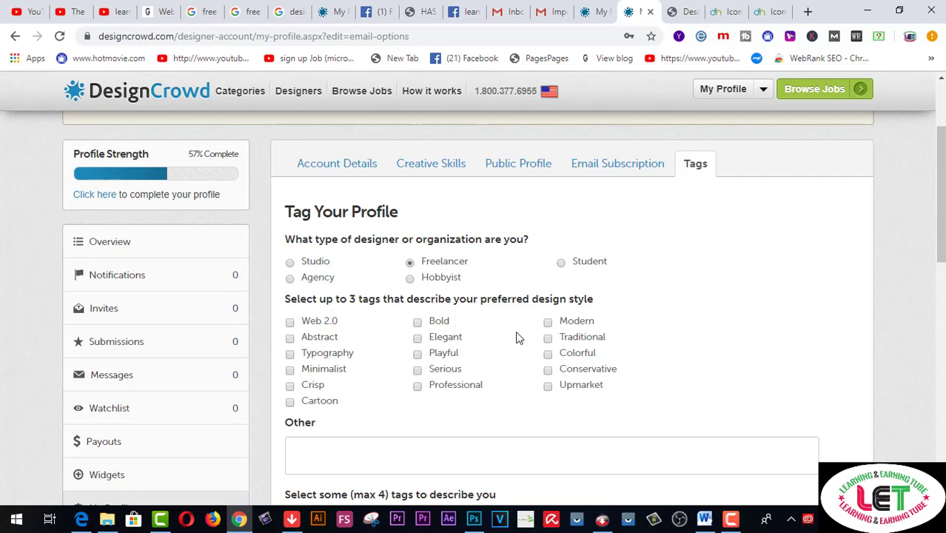
# Tag the preferred design style as Modern, Colorful and Elegant
pyautogui.click(547, 323)
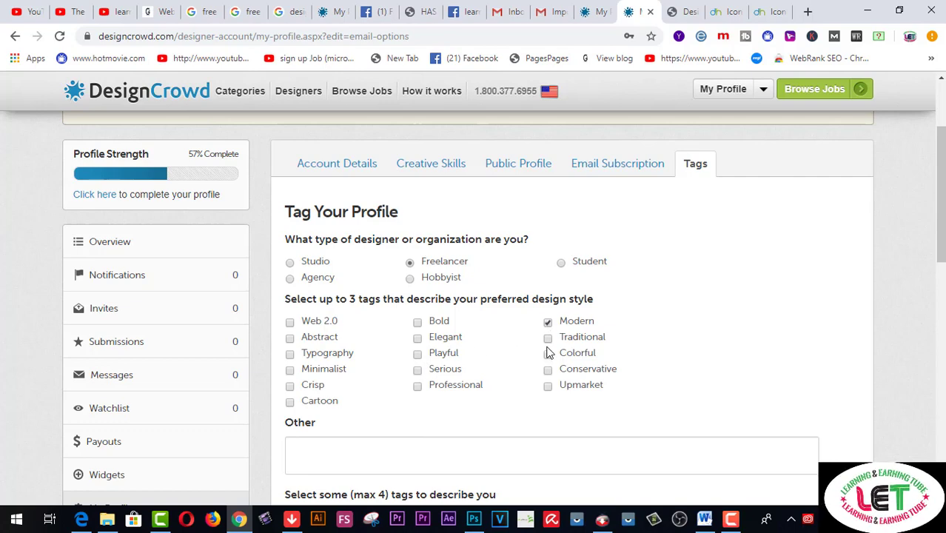
pyautogui.click(548, 354)
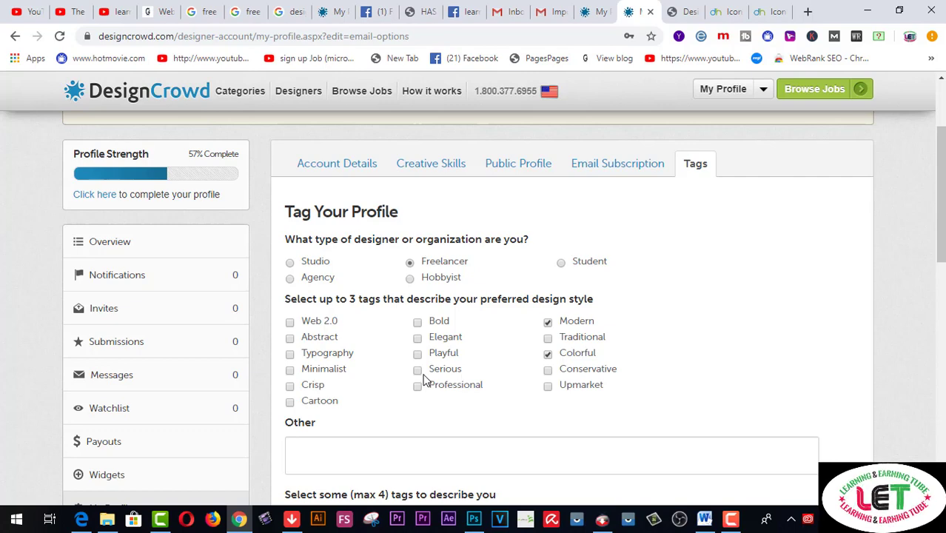
pyautogui.click(418, 340)
# Tick Corporate and Creative among the tags that describe you
pyautogui.scroll(-2, 421, 360)
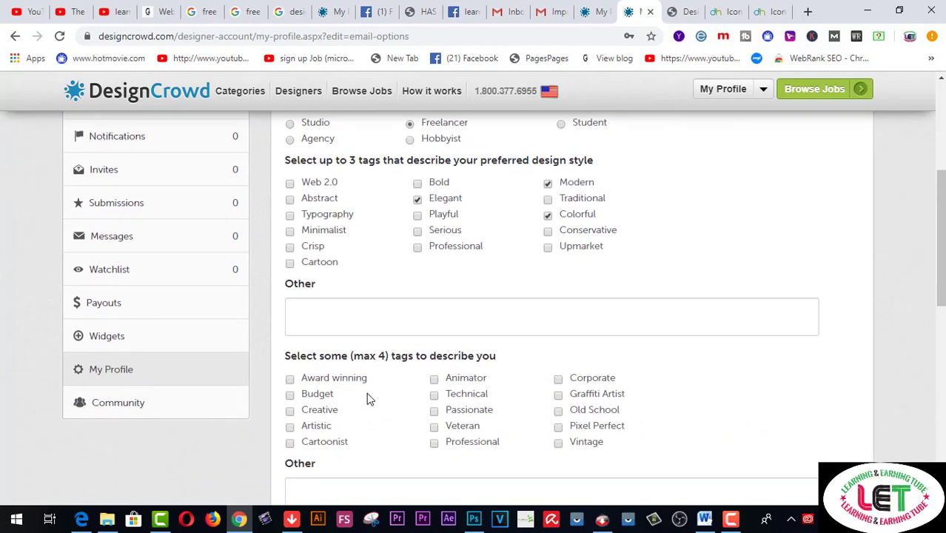
pyautogui.scroll(-1, 383, 400)
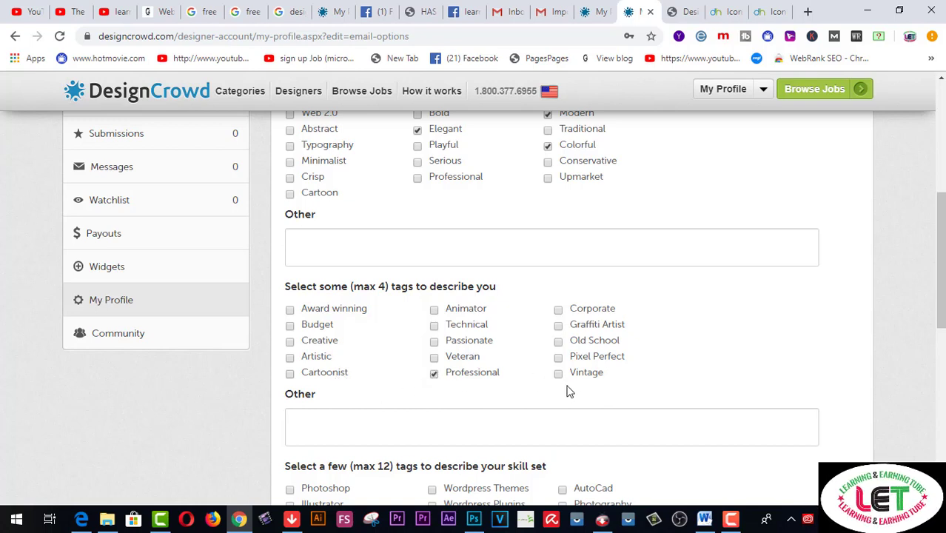
pyautogui.click(560, 311)
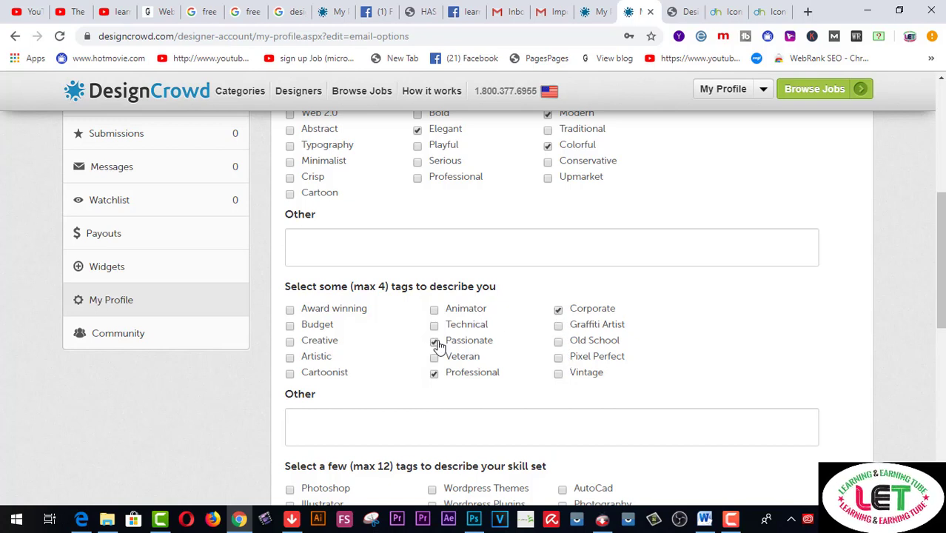
pyautogui.click(290, 341)
pyautogui.scroll(-5, 393, 373)
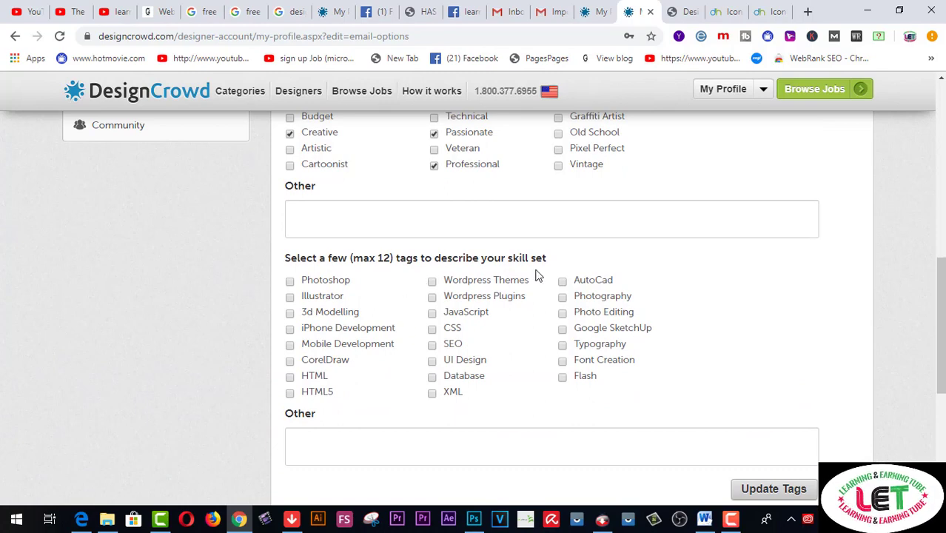
# Add Photoshop, 3d Modelling, Photography, Photo Editing, Google SketchUp, Typography and Wordpress Themes skill tags
pyautogui.click(289, 282)
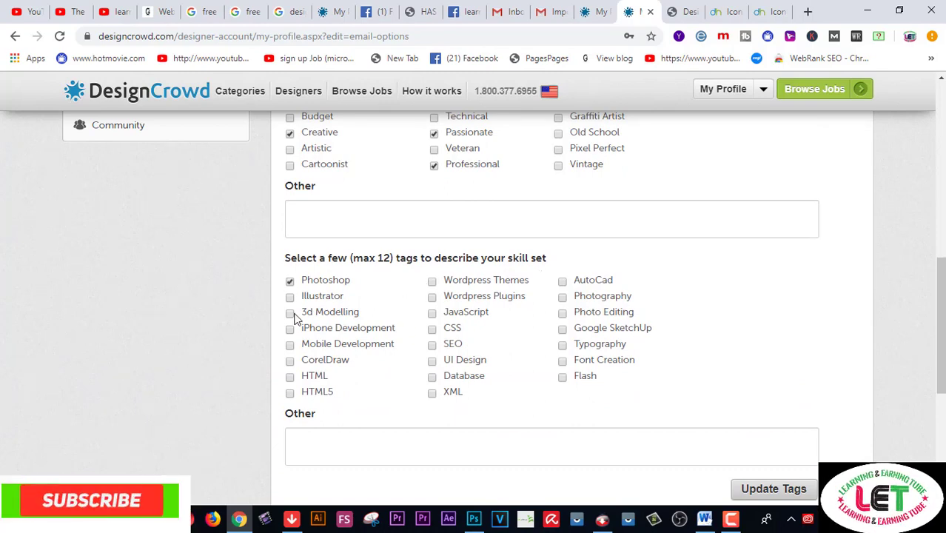
pyautogui.click(290, 313)
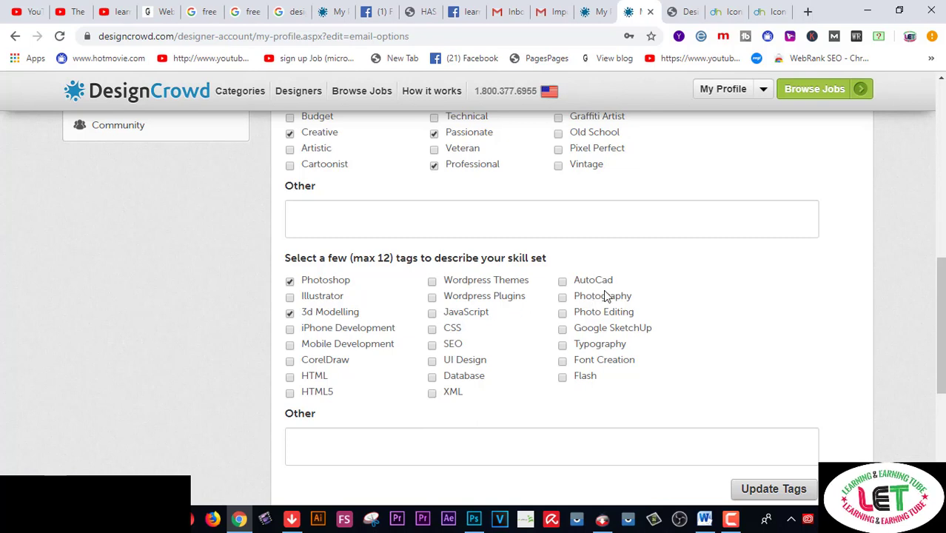
pyautogui.click(563, 298)
pyautogui.click(563, 316)
pyautogui.click(562, 329)
pyautogui.click(563, 346)
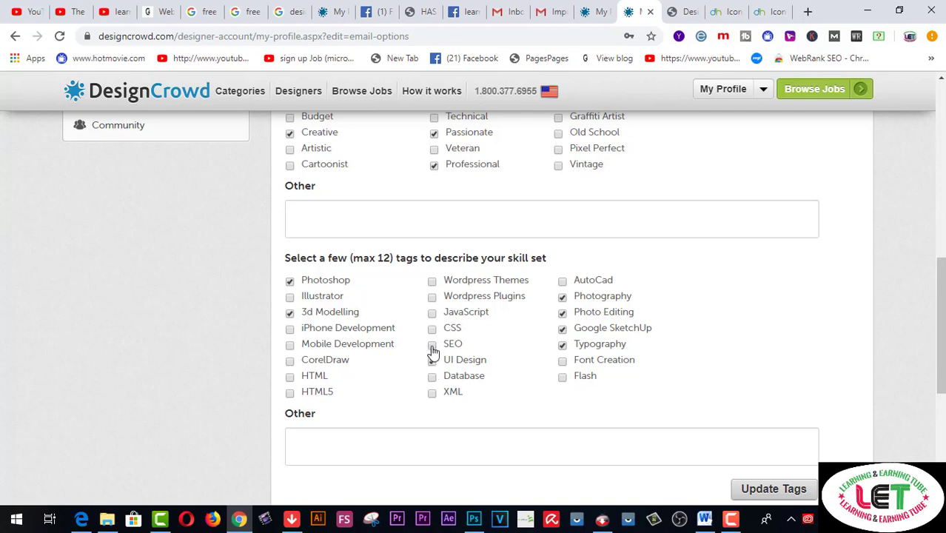
pyautogui.click(432, 281)
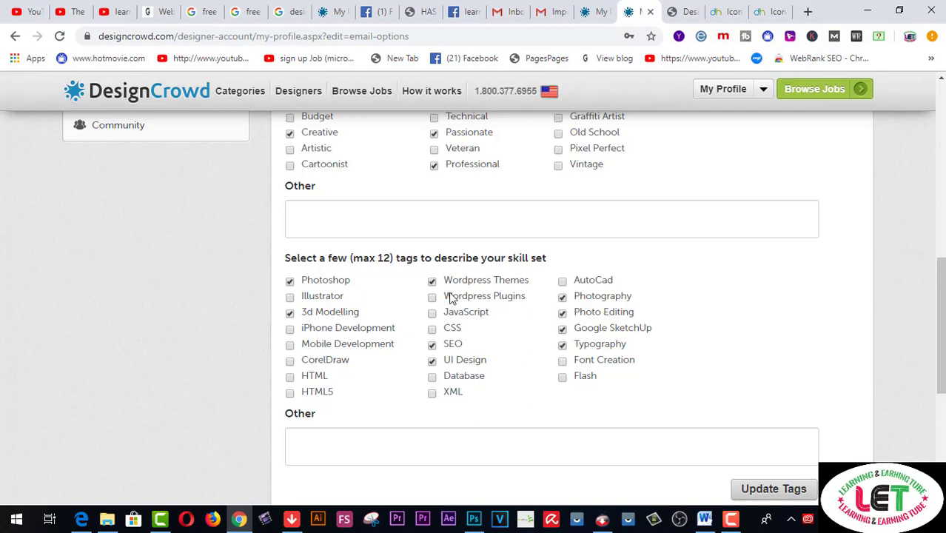
# Add Illustrator, 3d Modelling and HTML5 skill tags, then save with Update Tags
pyautogui.click(290, 297)
pyautogui.click(431, 344)
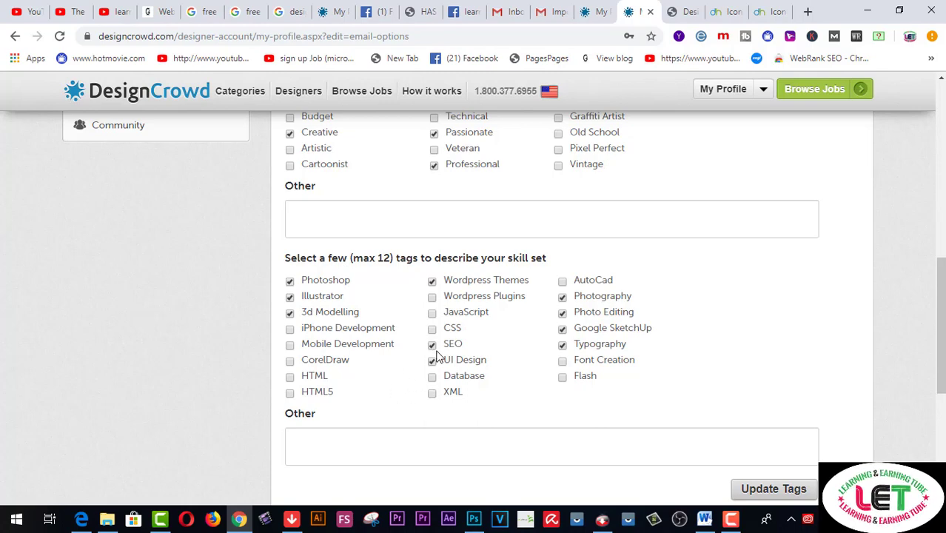
pyautogui.click(290, 393)
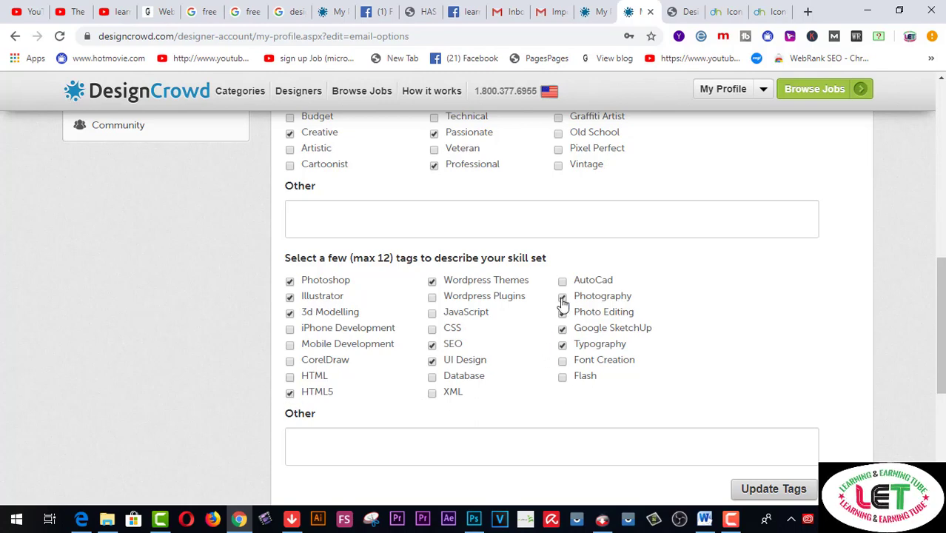
pyautogui.click(433, 297)
pyautogui.scroll(-3, 482, 379)
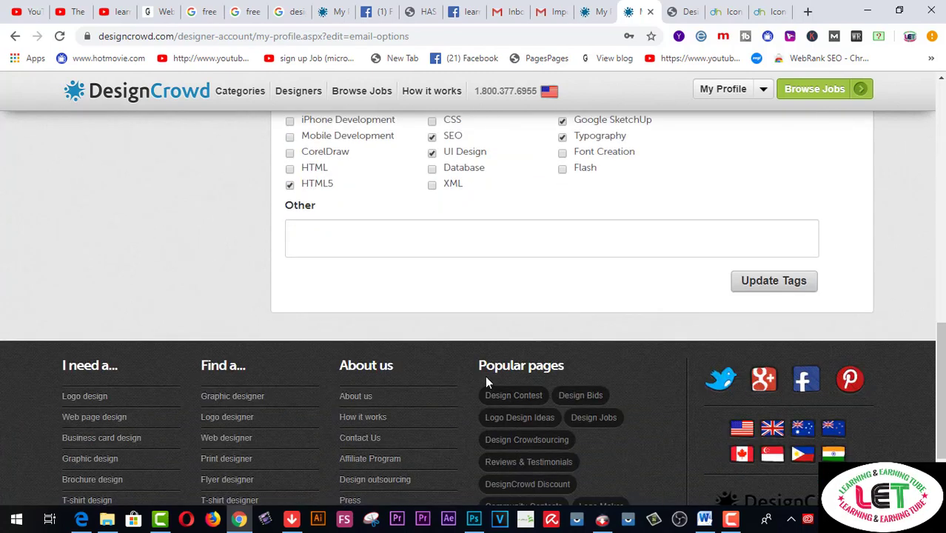
pyautogui.click(795, 283)
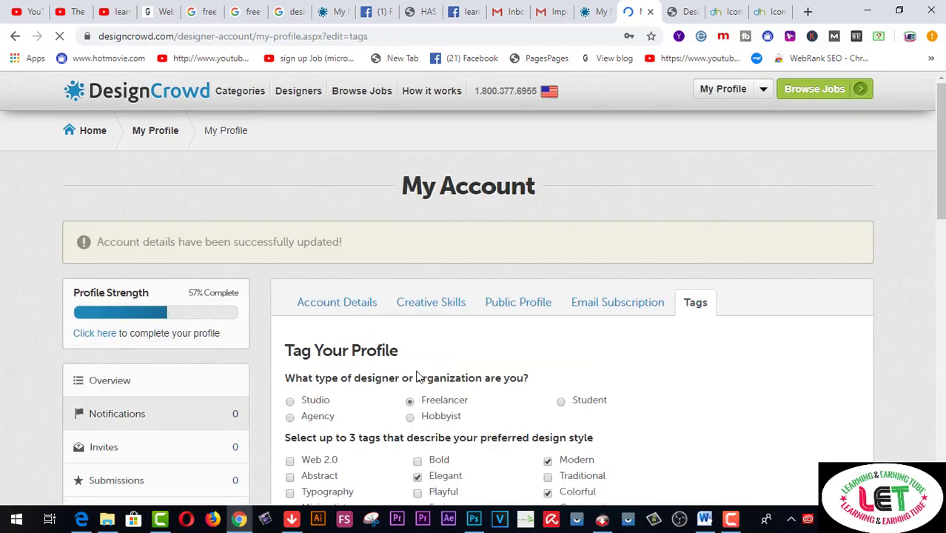
# Scroll past the tags-saved success message and go to the account Overview page
pyautogui.scroll(-1, 637, 350)
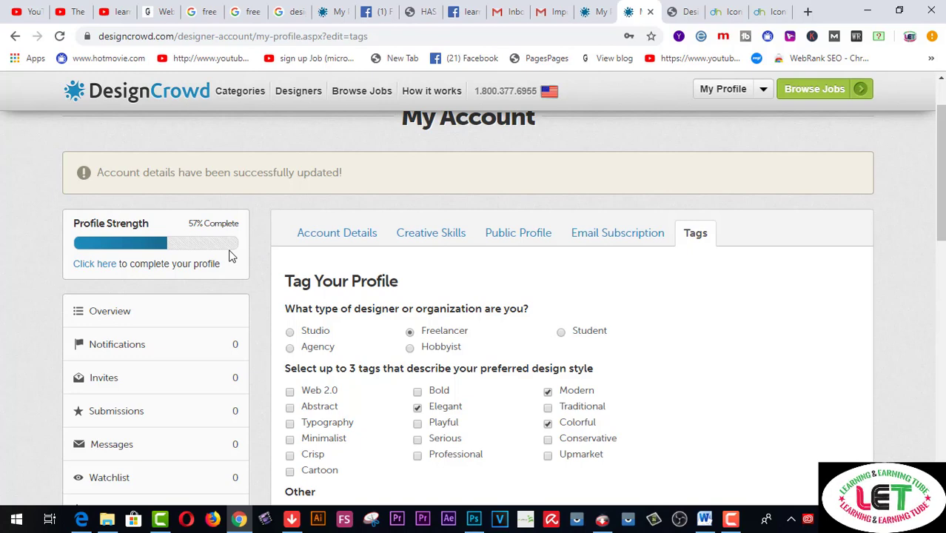
pyautogui.click(126, 318)
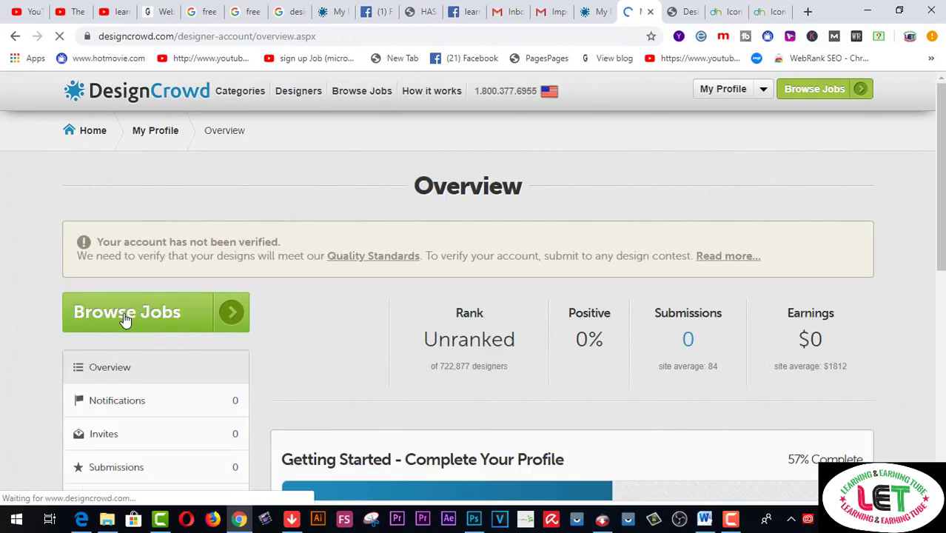
pyautogui.scroll(-1, 566, 381)
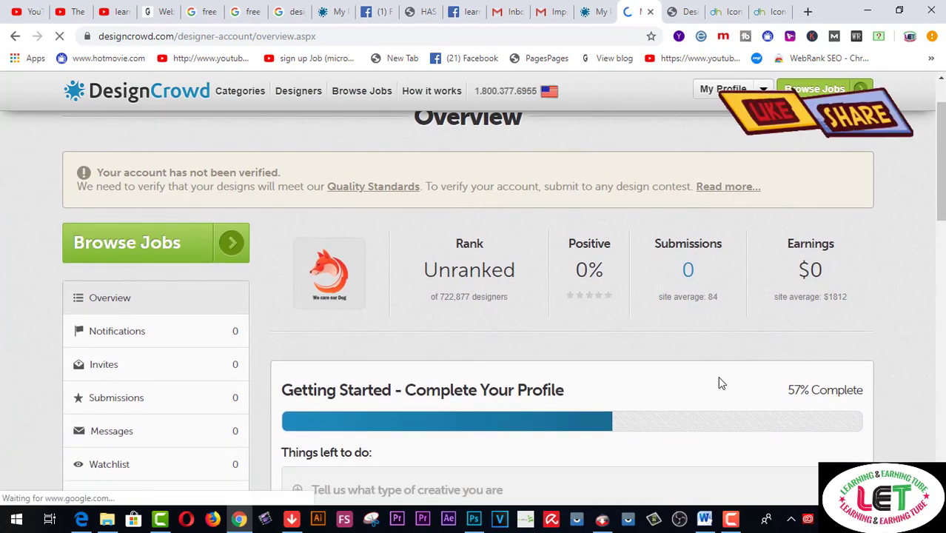
pyautogui.scroll(-1, 770, 392)
pyautogui.scroll(-2, 762, 391)
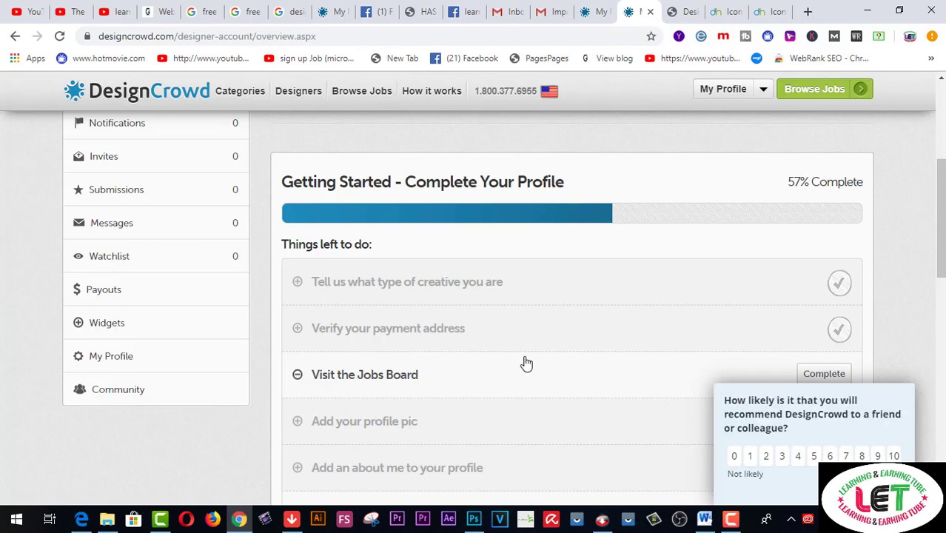
pyautogui.scroll(-1, 535, 379)
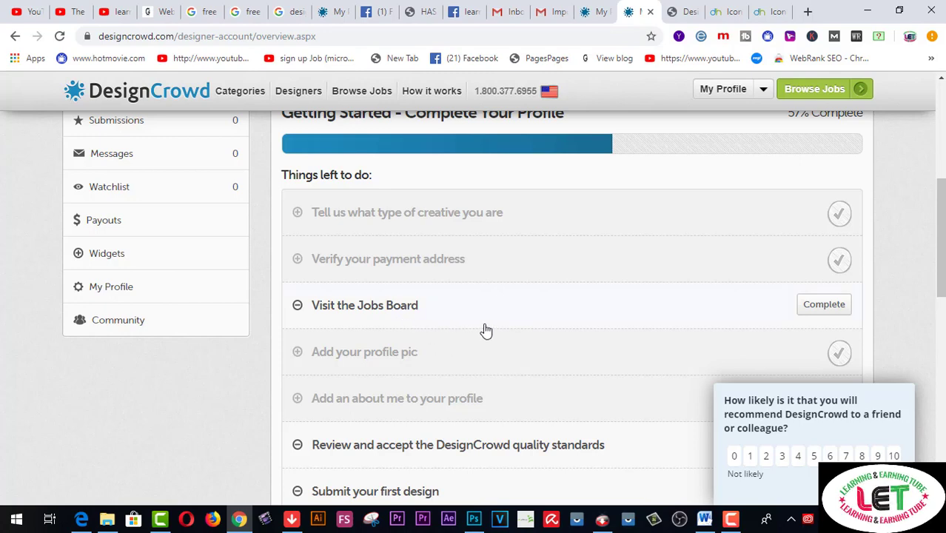
pyautogui.scroll(-1, 509, 327)
pyautogui.scroll(-1, 509, 326)
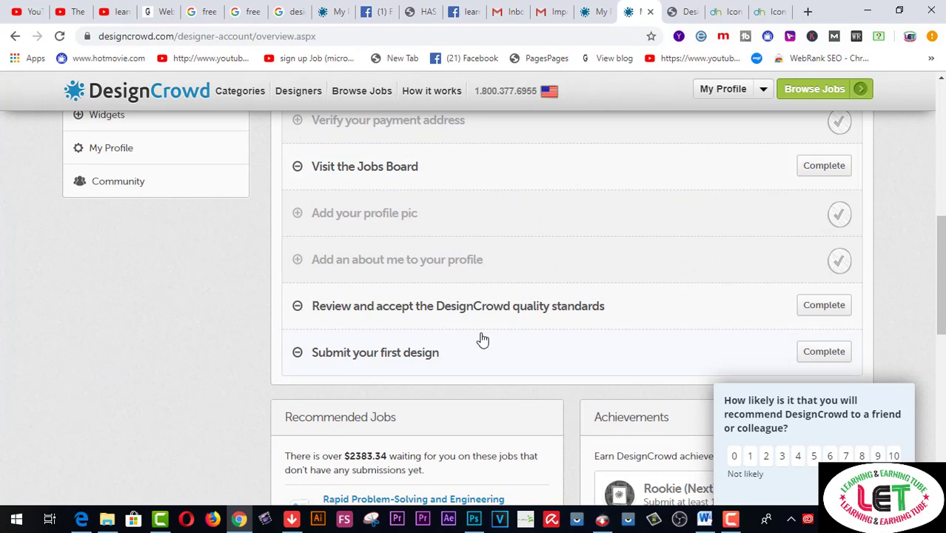
pyautogui.scroll(-1, 596, 331)
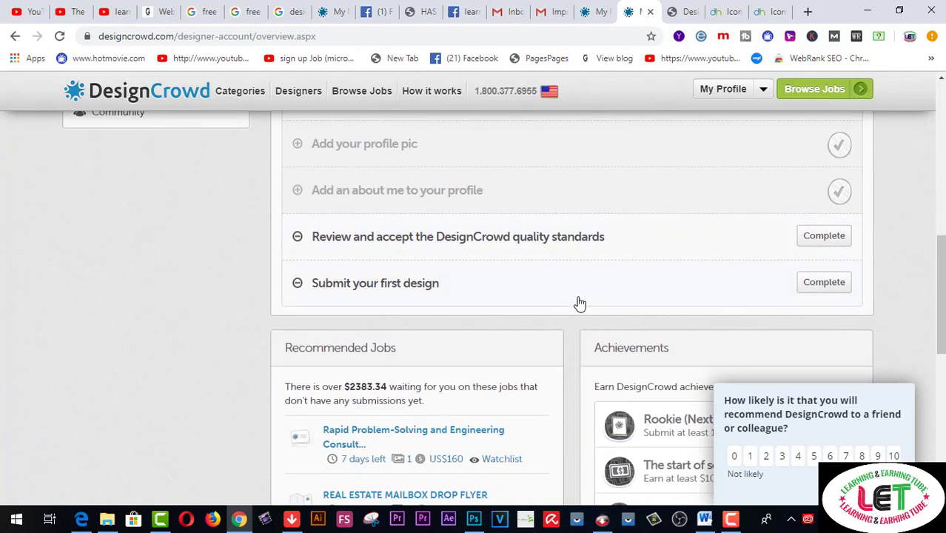
pyautogui.scroll(-2, 577, 302)
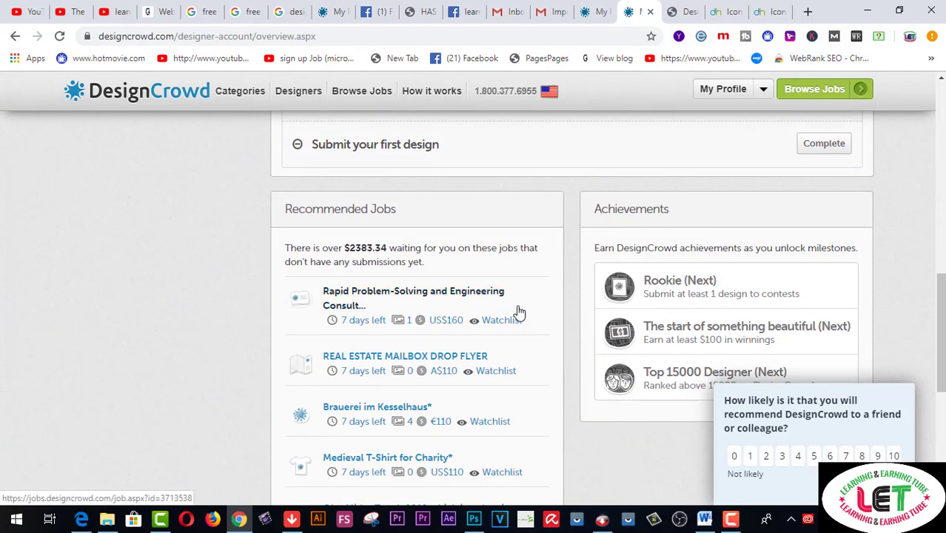
pyautogui.scroll(-2, 519, 312)
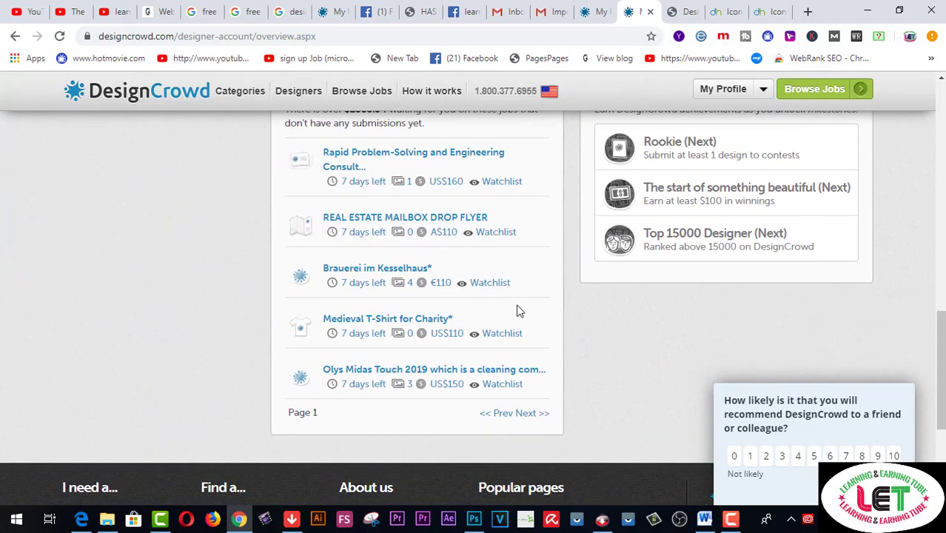
# Back at the top, rate DesignCrowd 10 in the recommendation survey and Like it on Facebook
pyautogui.scroll(2, 519, 312)
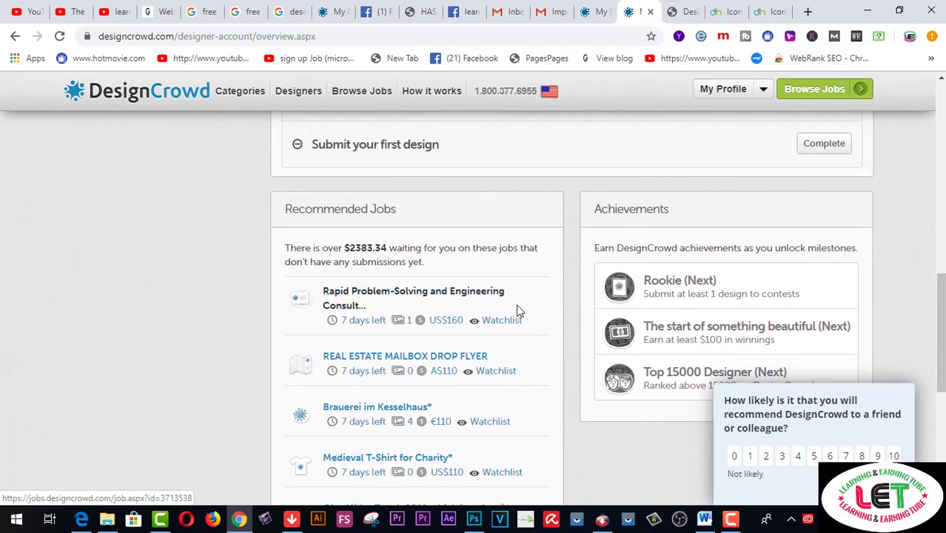
pyautogui.scroll(4, 519, 311)
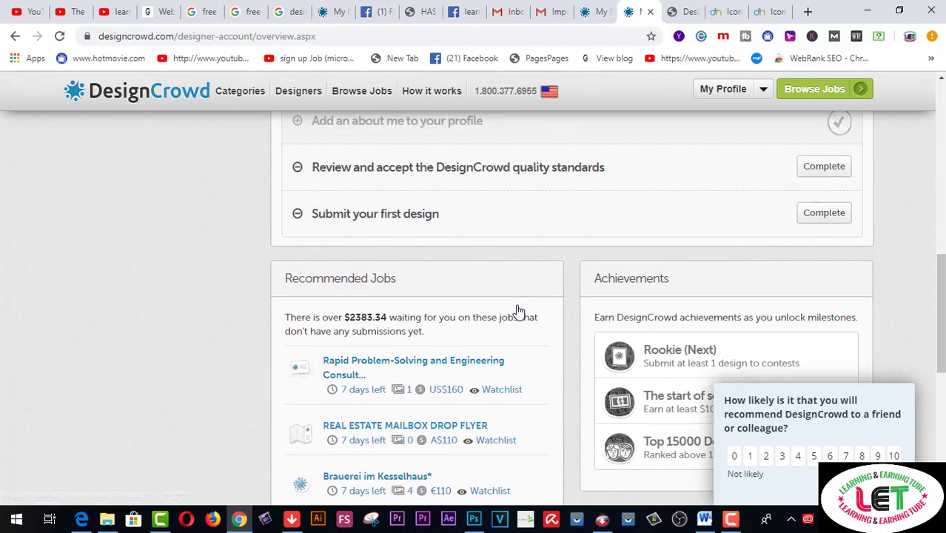
pyautogui.scroll(4, 519, 311)
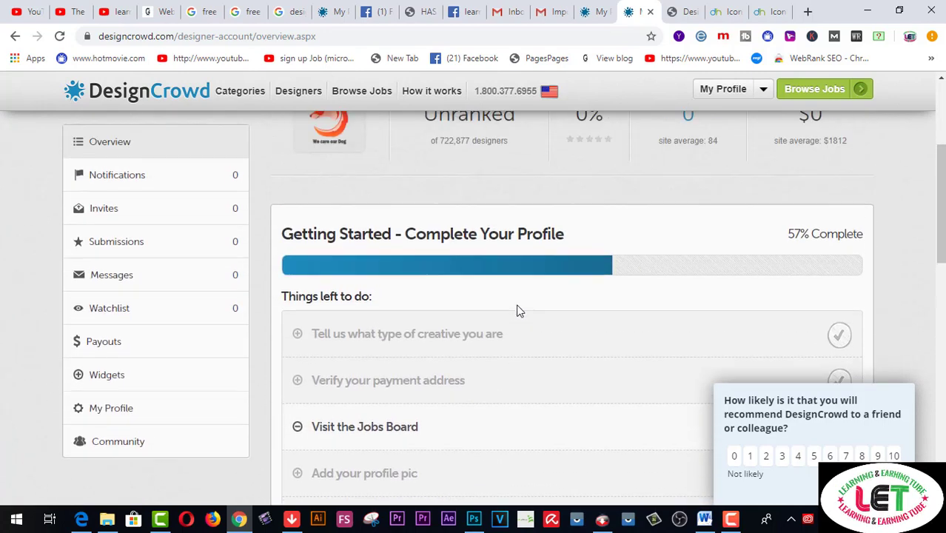
pyautogui.scroll(2, 519, 312)
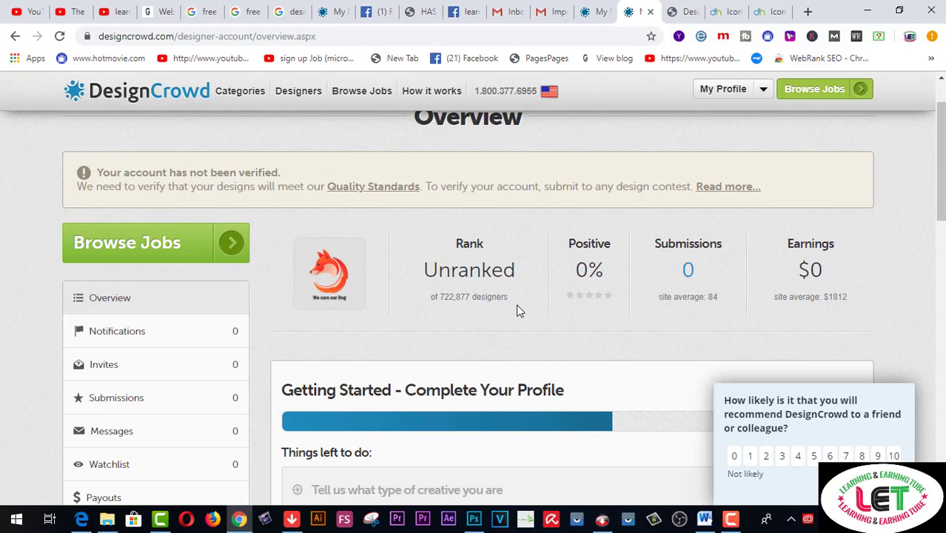
pyautogui.scroll(1, 519, 311)
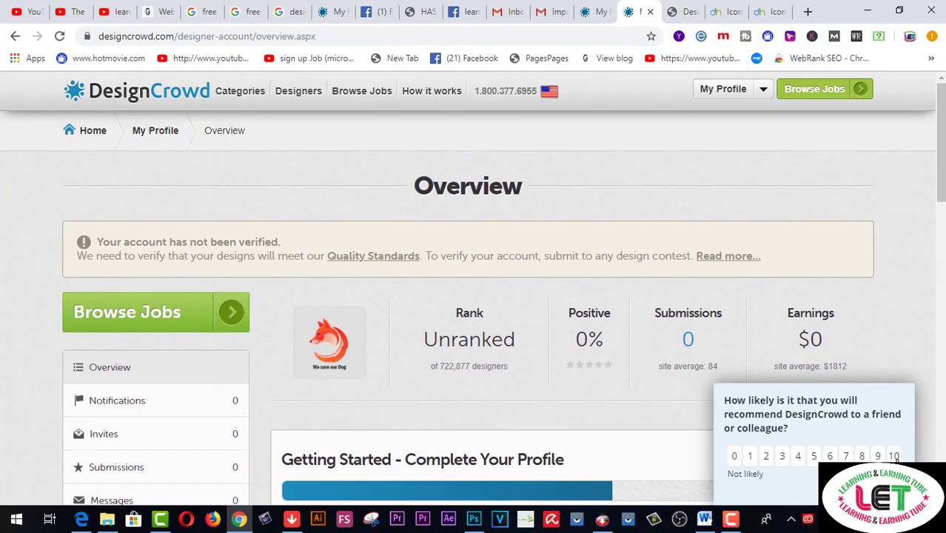
pyautogui.click(893, 455)
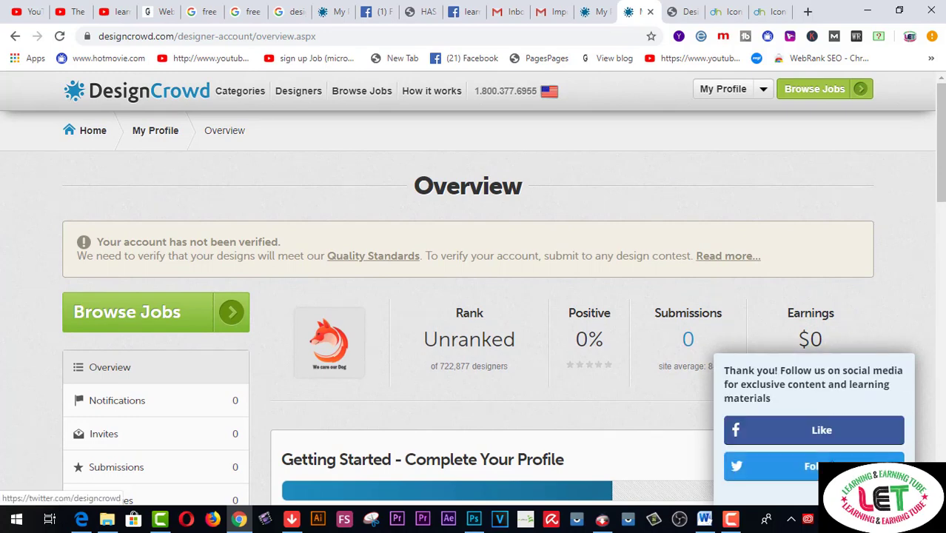
pyautogui.click(807, 430)
# Let DesignCrowd's Facebook page finish loading, then switch to the YouTube channel's About page
pyautogui.click(730, 518)
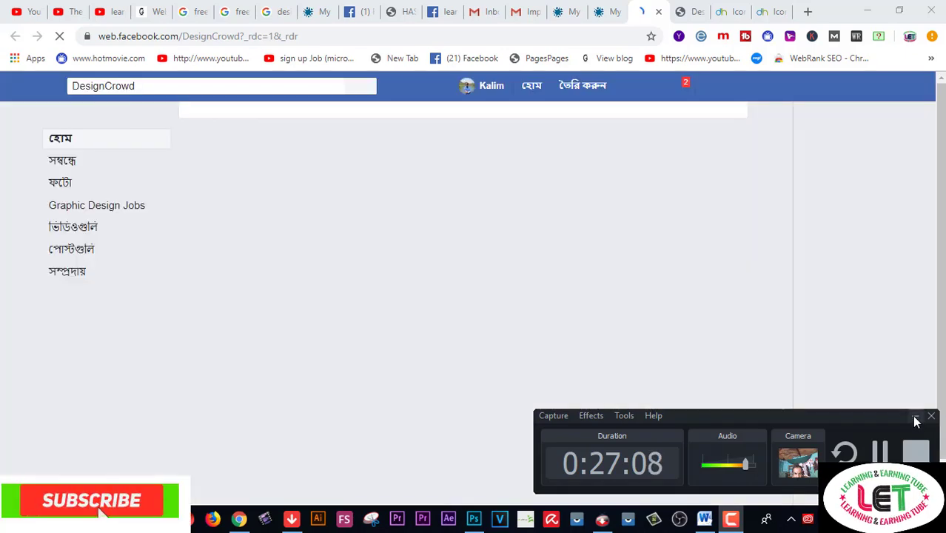
pyautogui.click(916, 416)
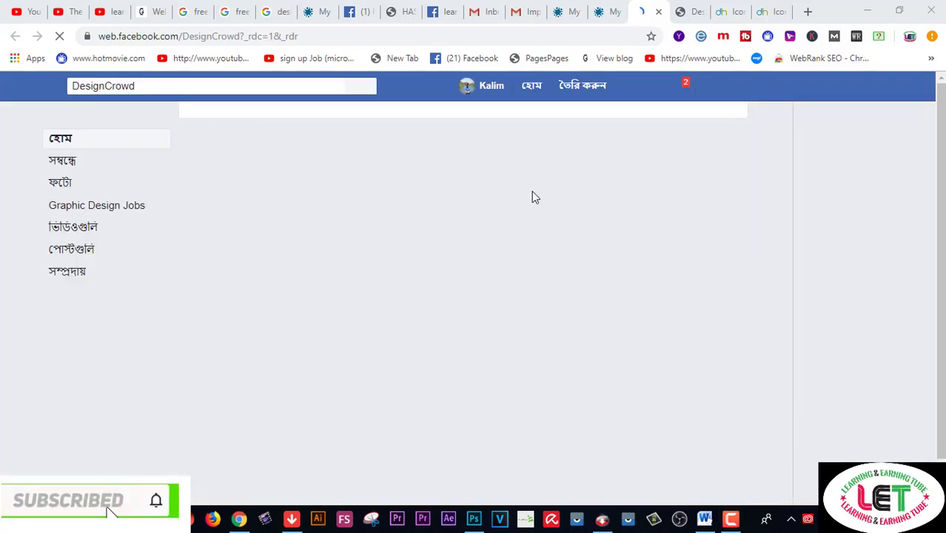
pyautogui.click(111, 12)
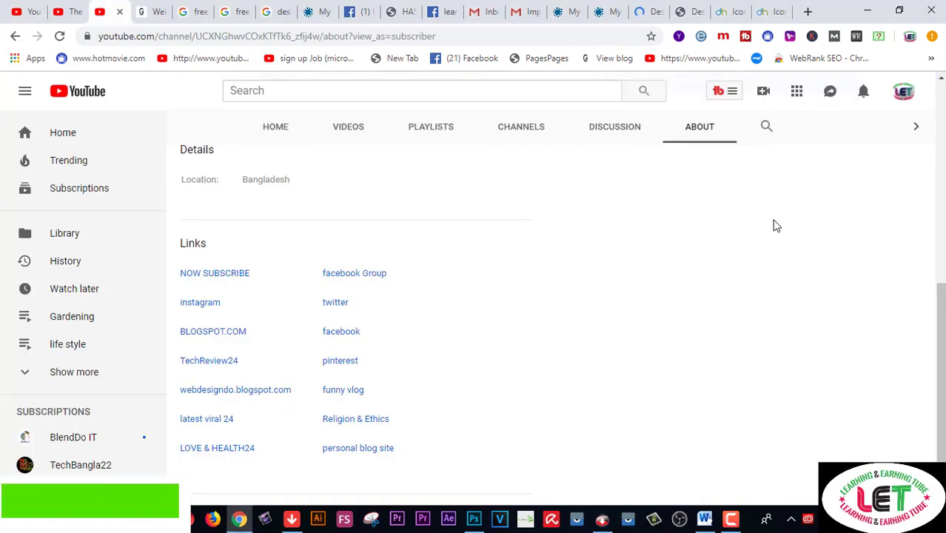
pyautogui.scroll(4, 835, 320)
pyautogui.scroll(2, 835, 320)
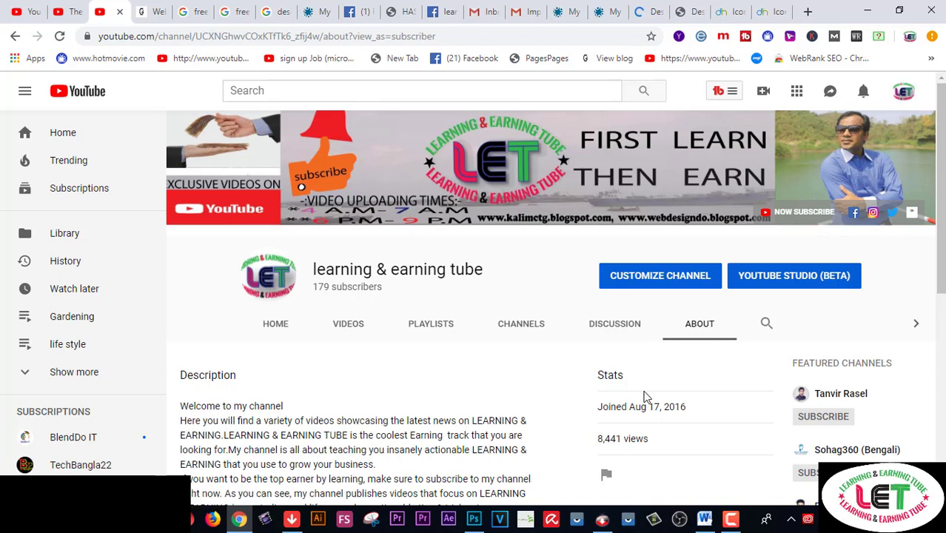
pyautogui.scroll(-2, 644, 396)
pyautogui.scroll(-4, 644, 397)
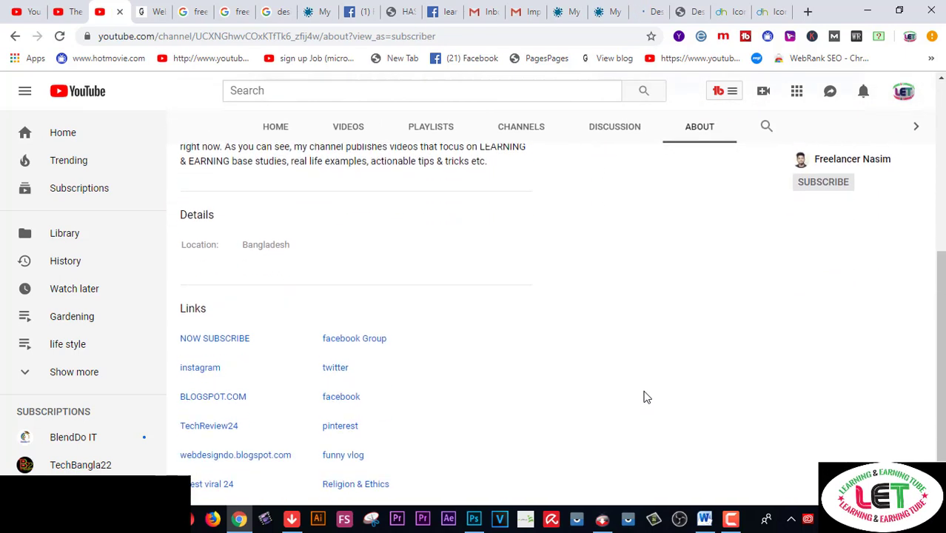